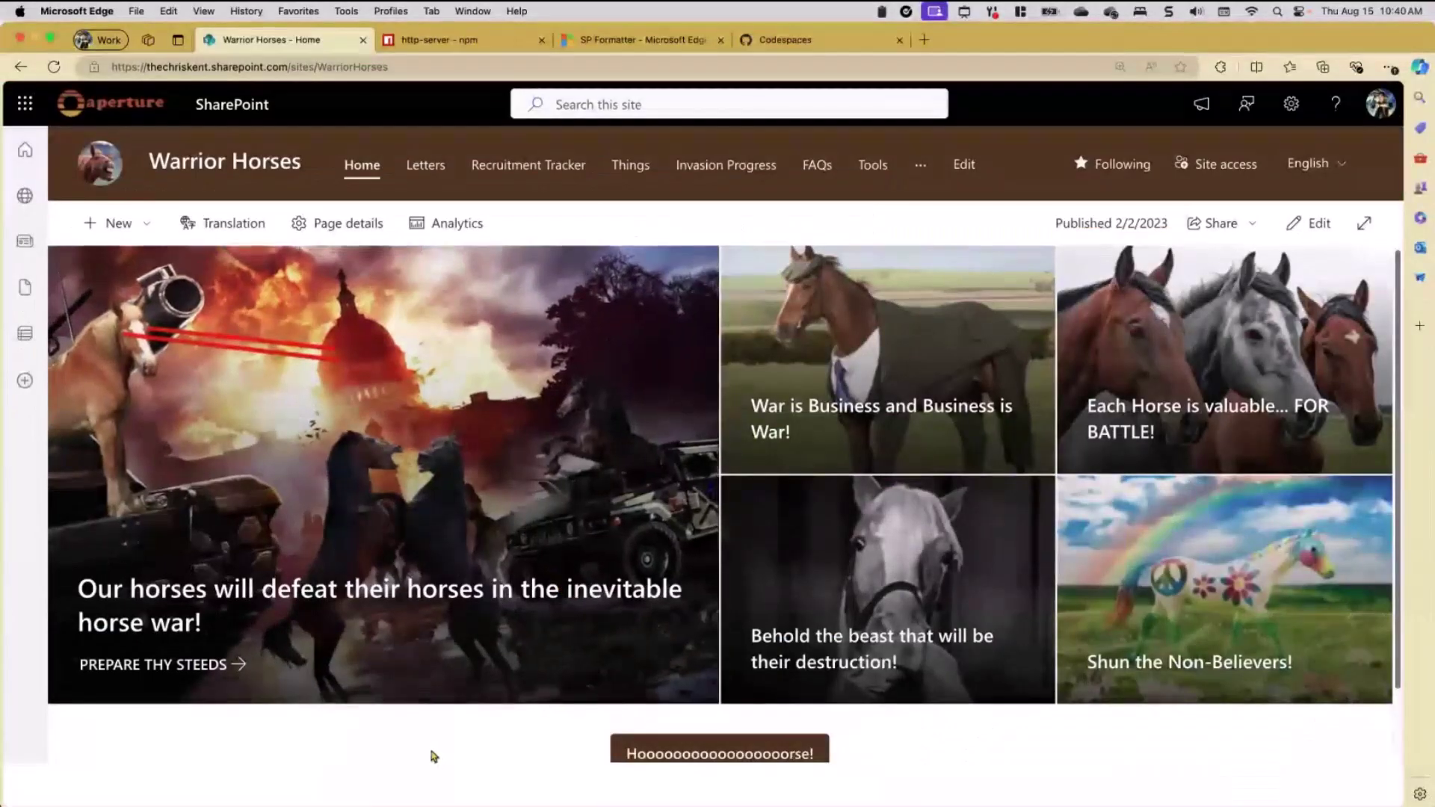
Step: Open the Warrior Horses Letters list and show the Edge extensions menu
{"action": "left_click", "coordinate": [430, 168]}
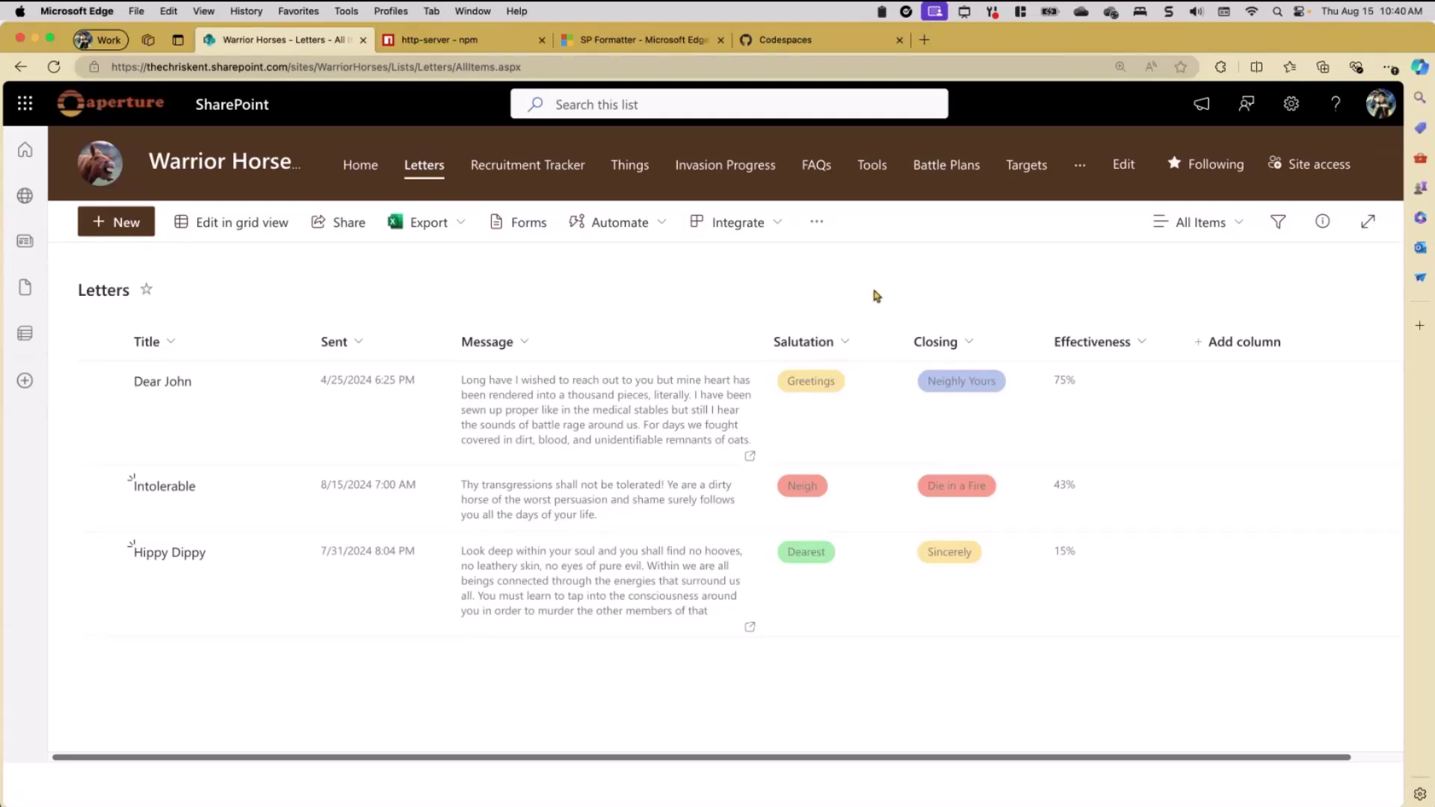
{"action": "left_click", "coordinate": [1220, 69]}
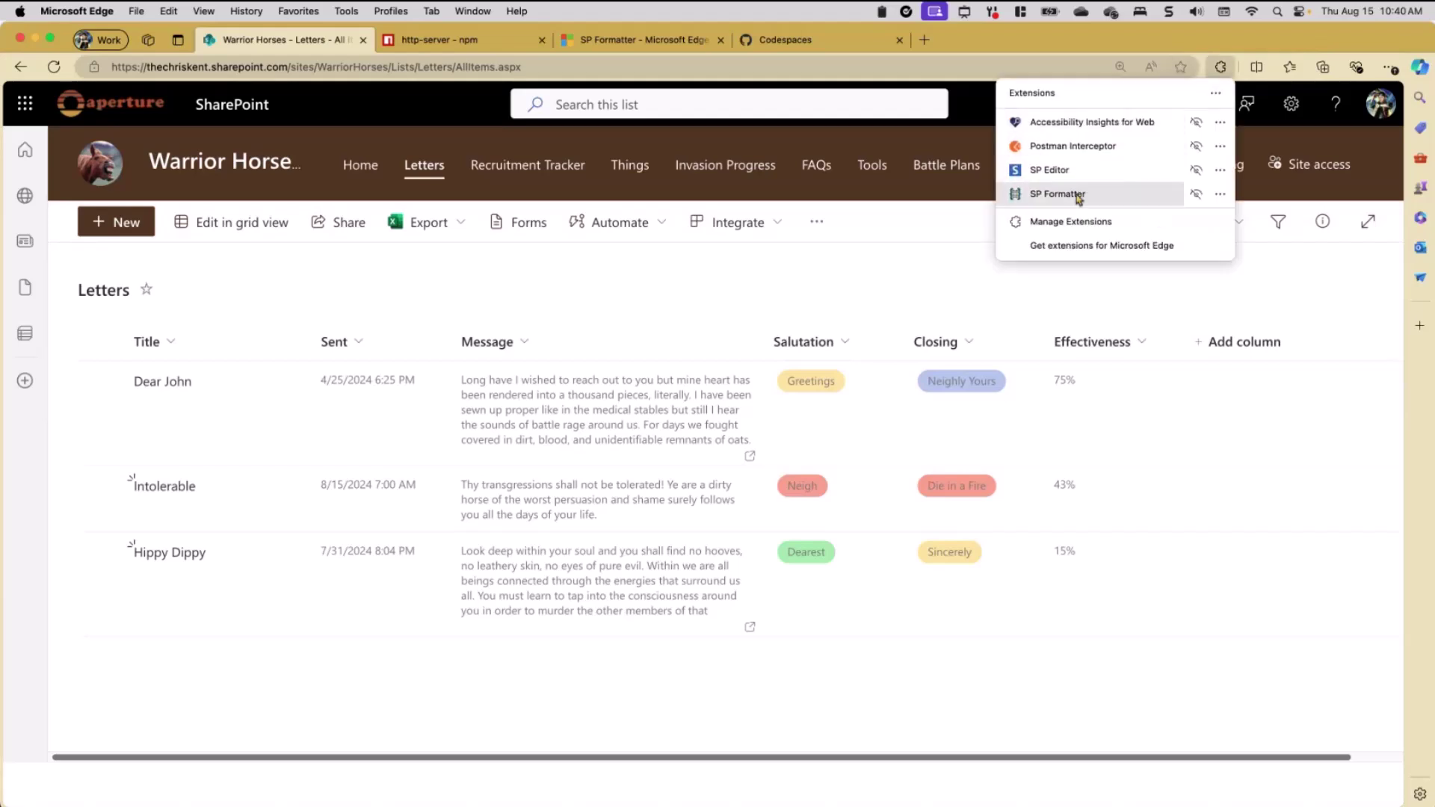
Step: View the SP Formatter 0.1.6 add-on page, then return to the Letters tab
{"action": "left_click", "coordinate": [599, 45]}
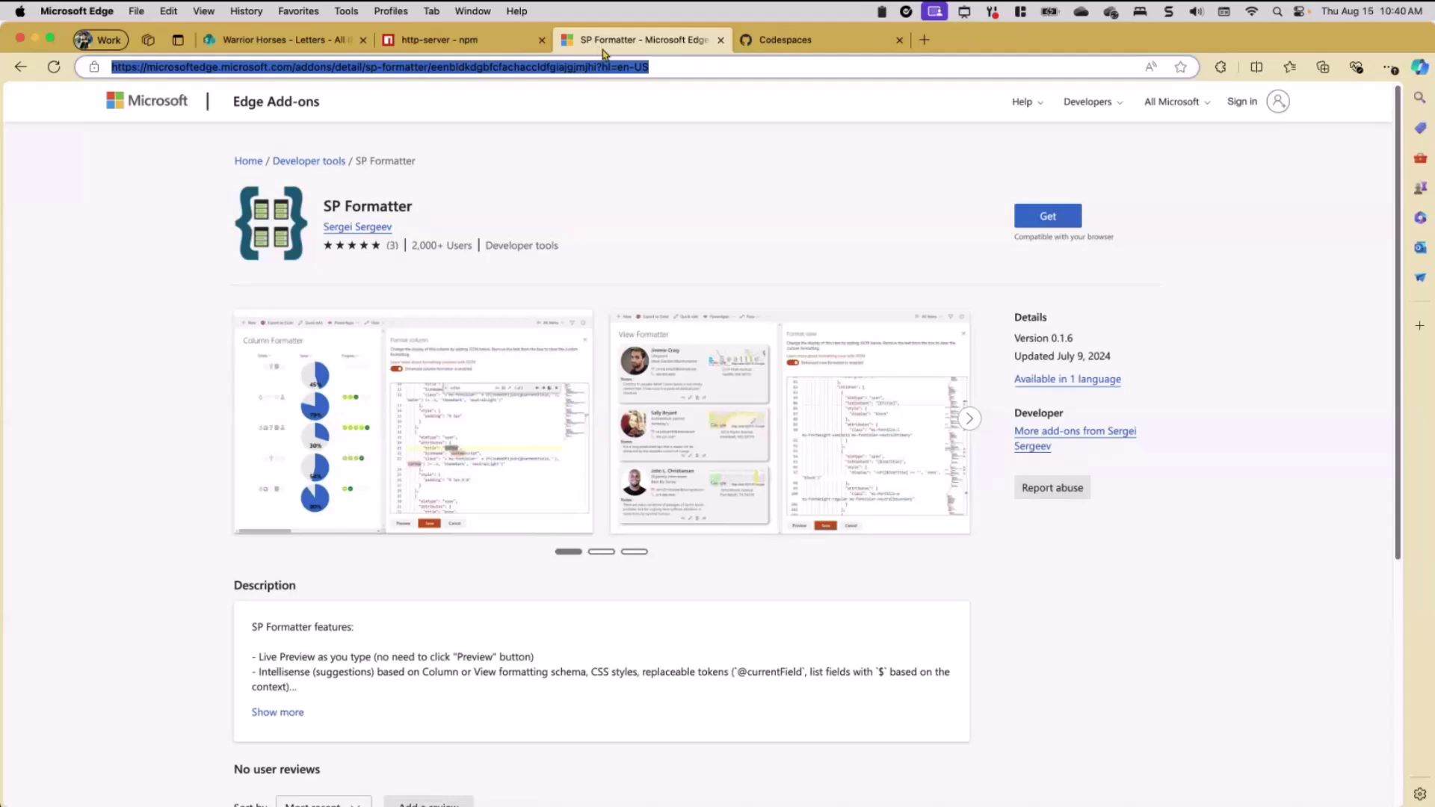
{"action": "left_click", "coordinate": [609, 228]}
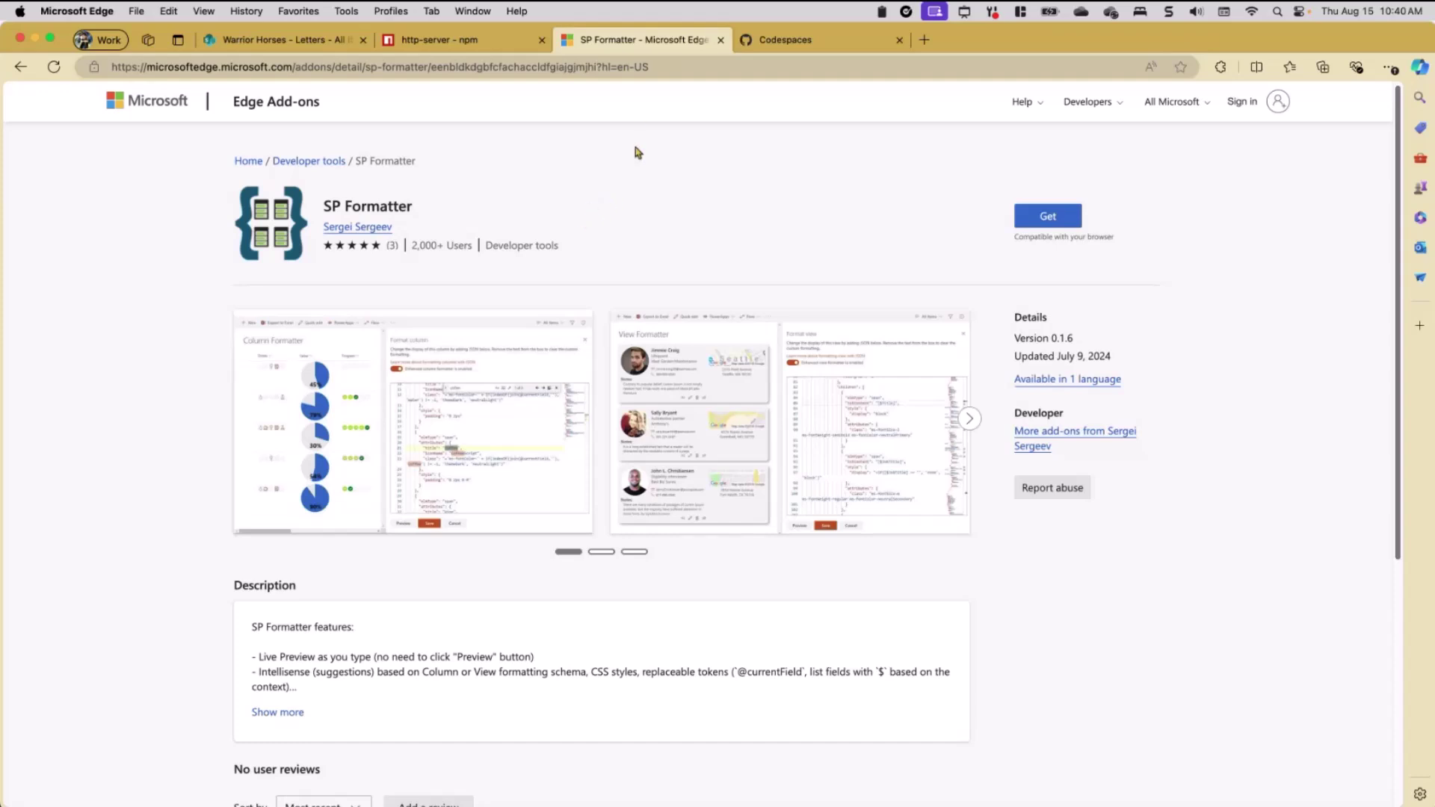
{"action": "left_click", "coordinate": [313, 42]}
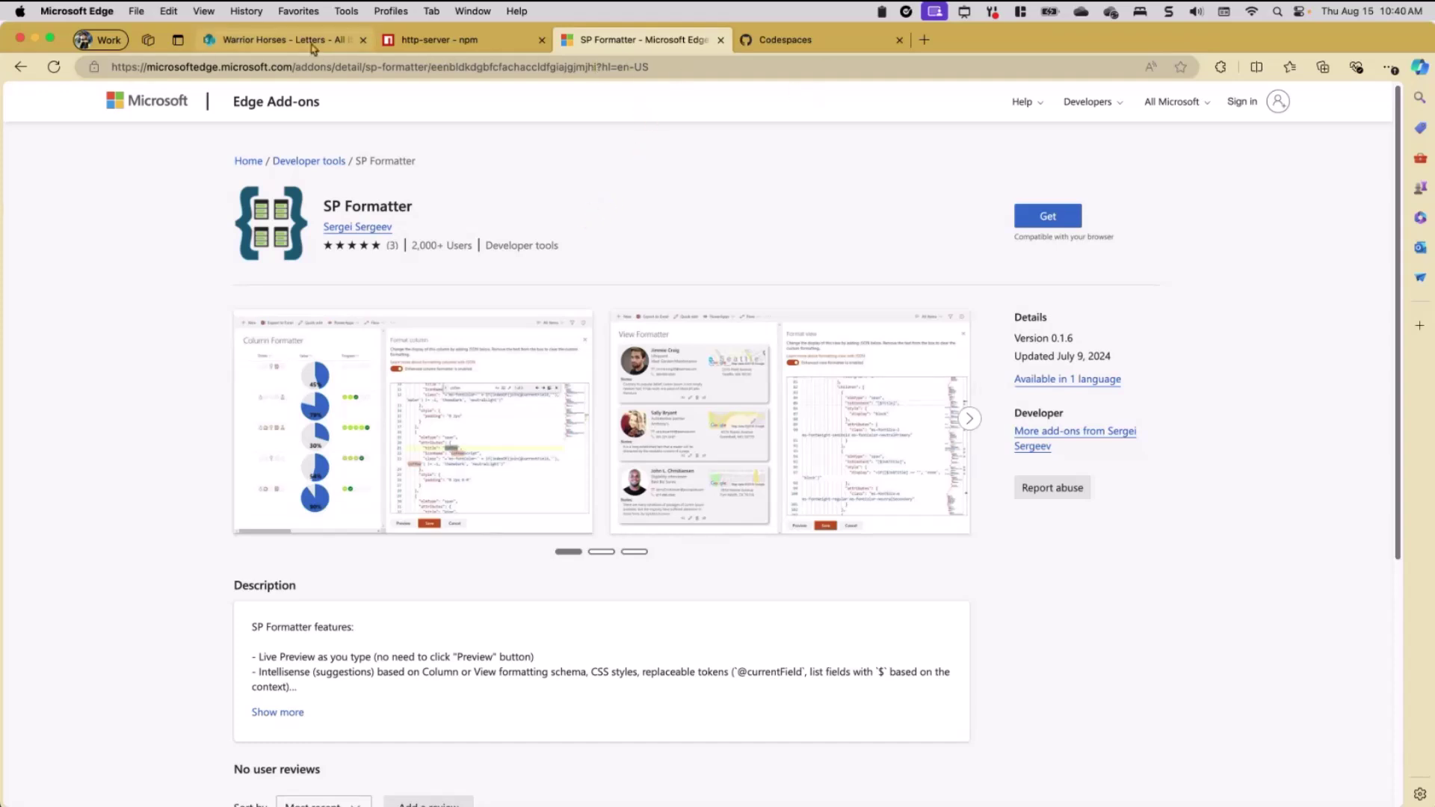
Step: Toggle SP Formatter's enhanced column formatting off and back on for this tab
{"action": "left_click", "coordinate": [1221, 67]}
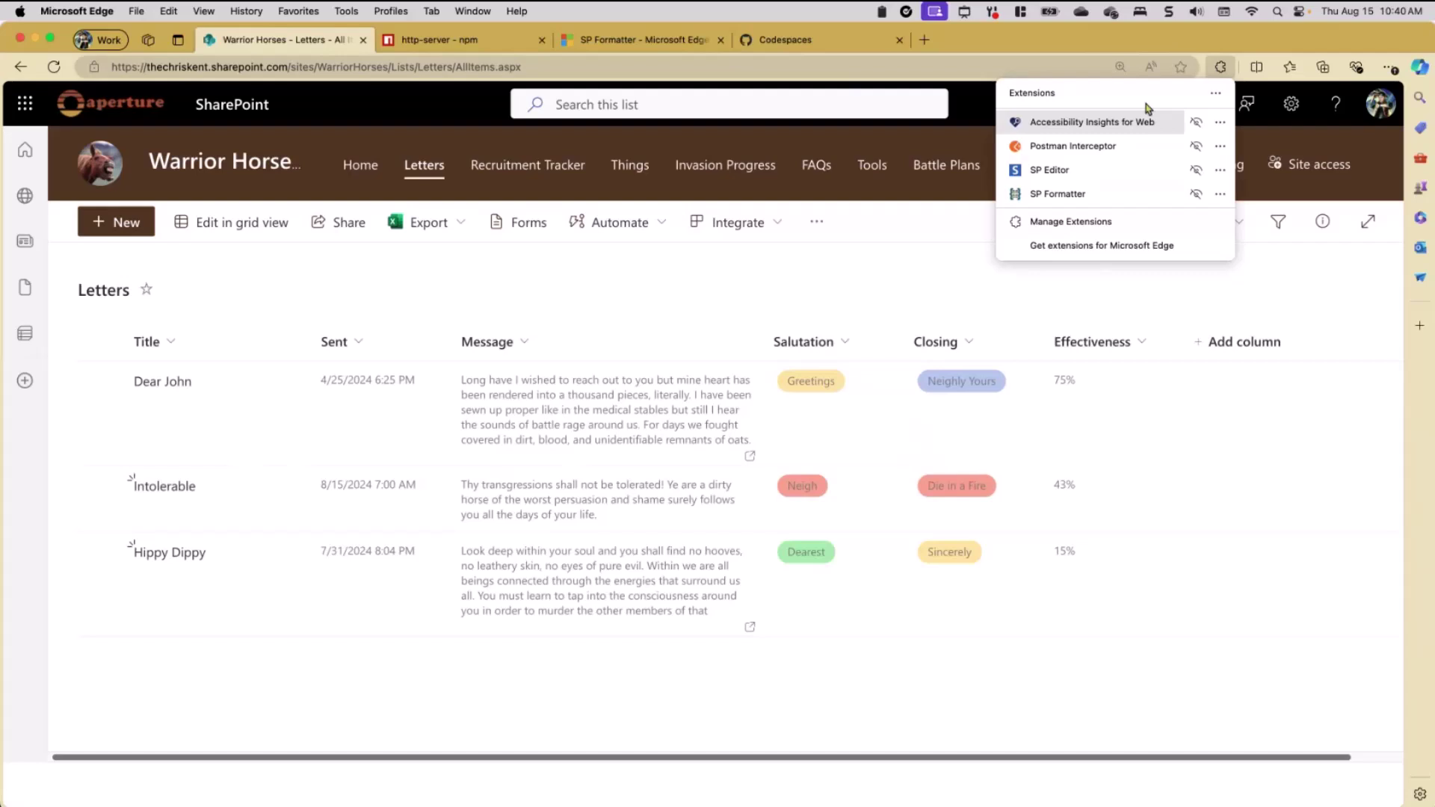
{"action": "left_click", "coordinate": [1077, 195]}
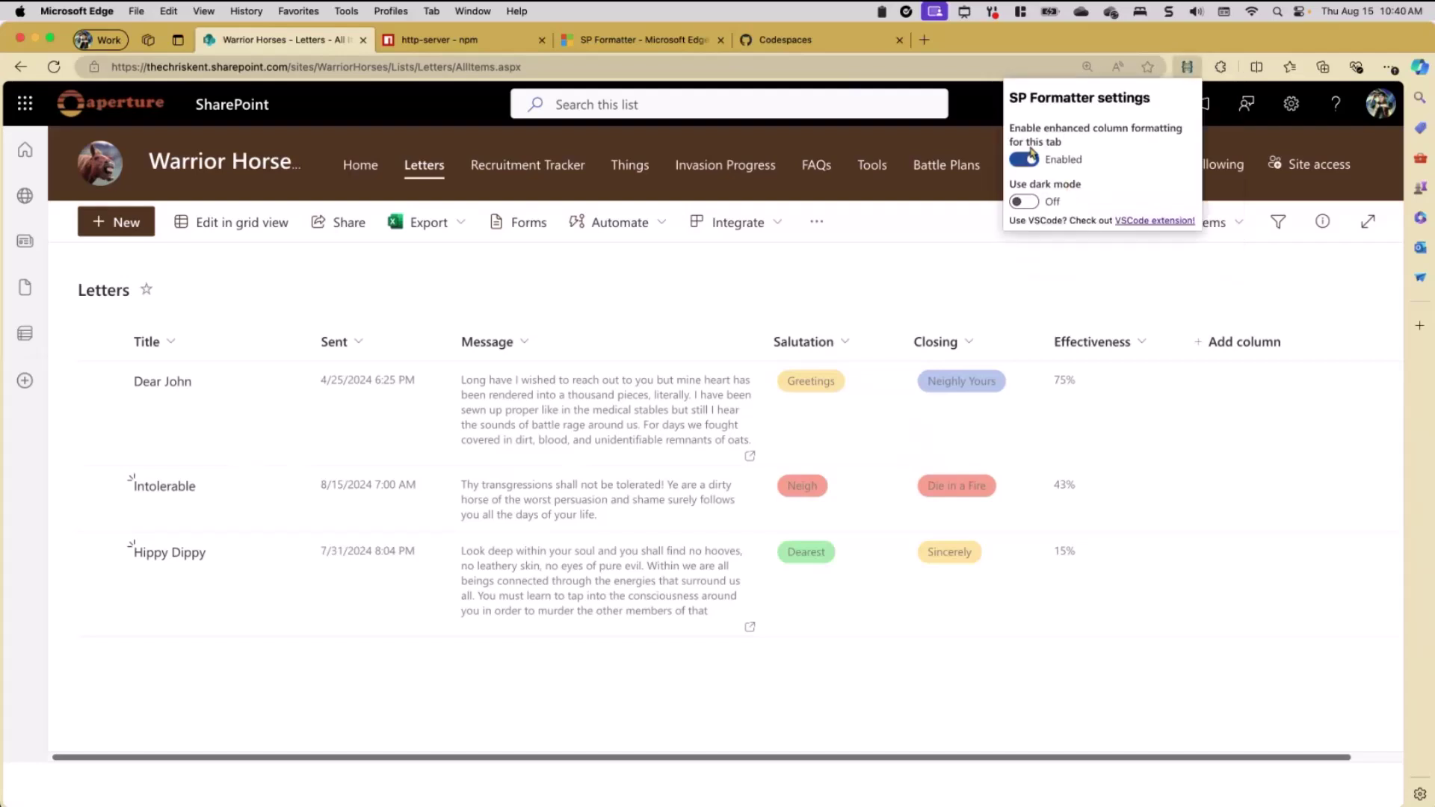
{"action": "left_click", "coordinate": [1026, 159]}
{"action": "left_click", "coordinate": [1025, 160]}
{"action": "left_click", "coordinate": [512, 284]}
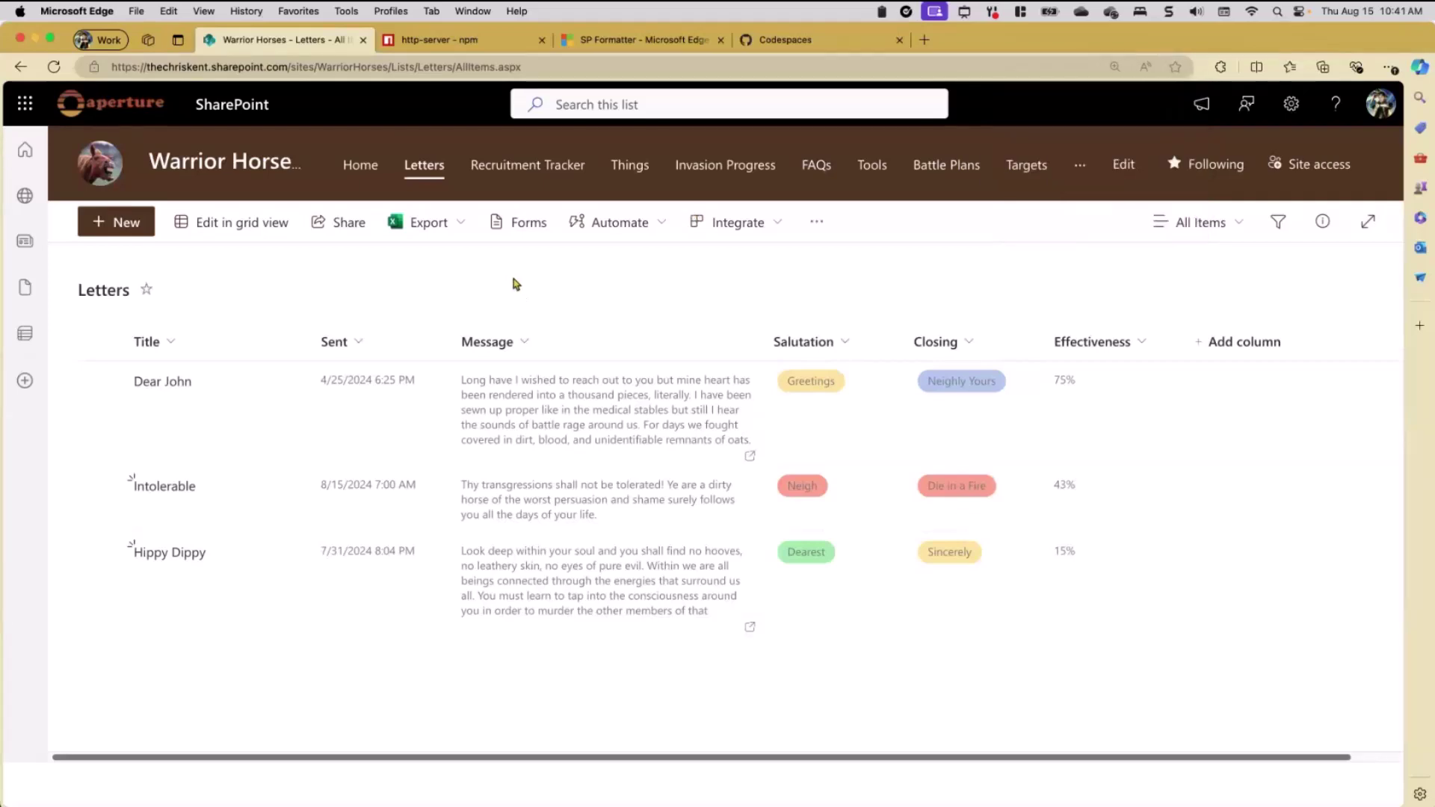
Step: Open the Message column's formatting in advanced mode, reset the enhanced formatter, and enter focus mode
{"action": "left_click", "coordinate": [524, 344]}
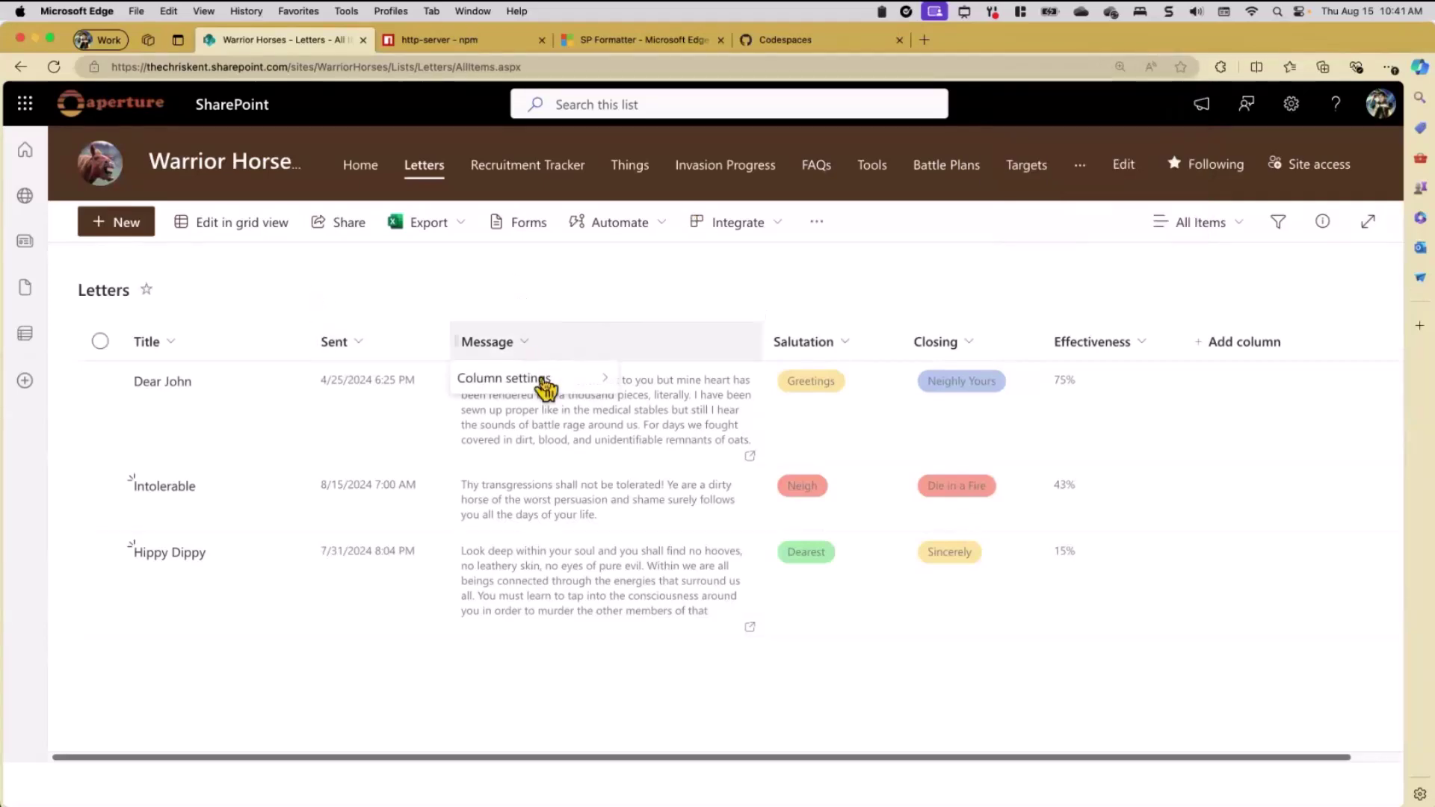
{"action": "mouse_move", "coordinate": [610, 378]}
{"action": "left_click", "coordinate": [677, 412]}
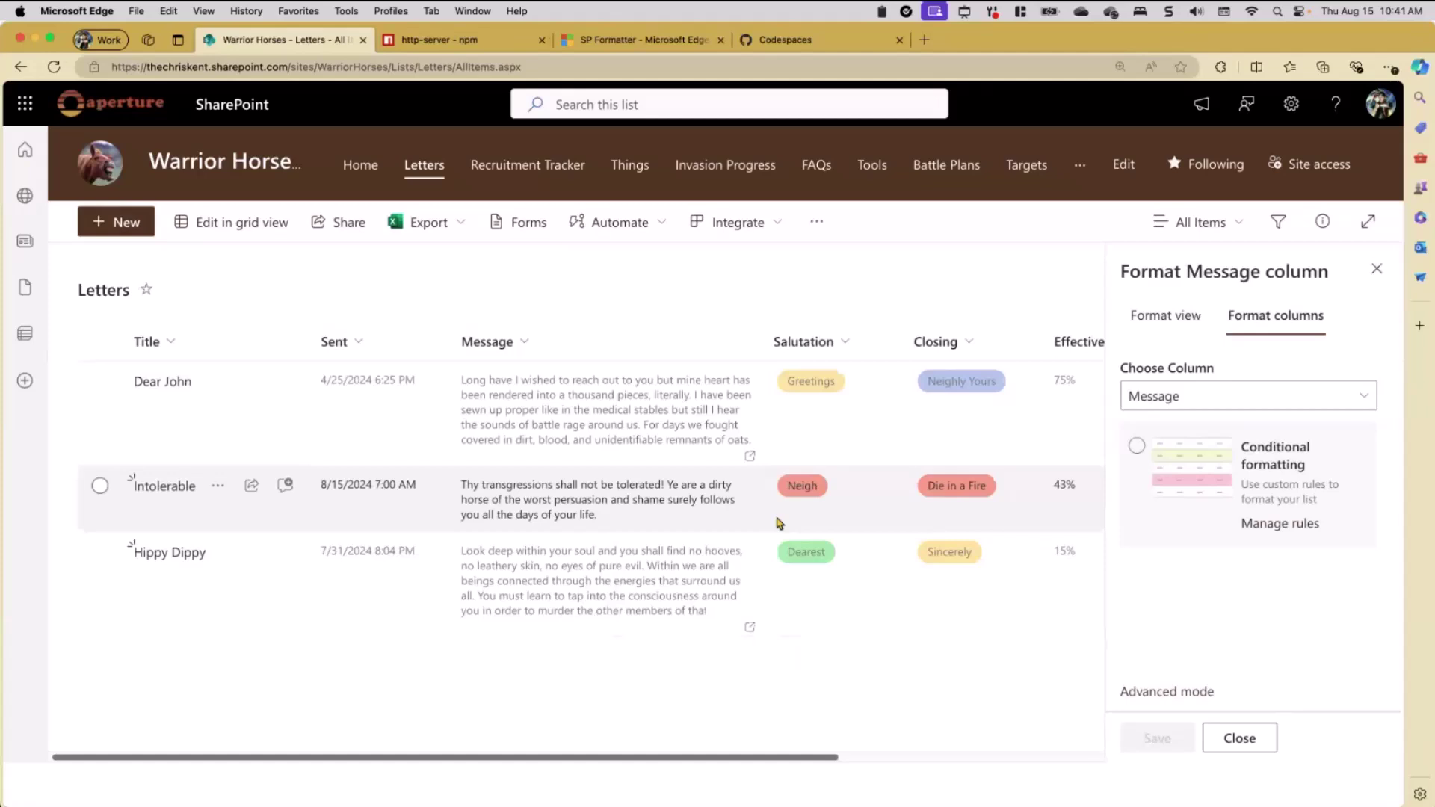
{"action": "left_click", "coordinate": [1144, 693]}
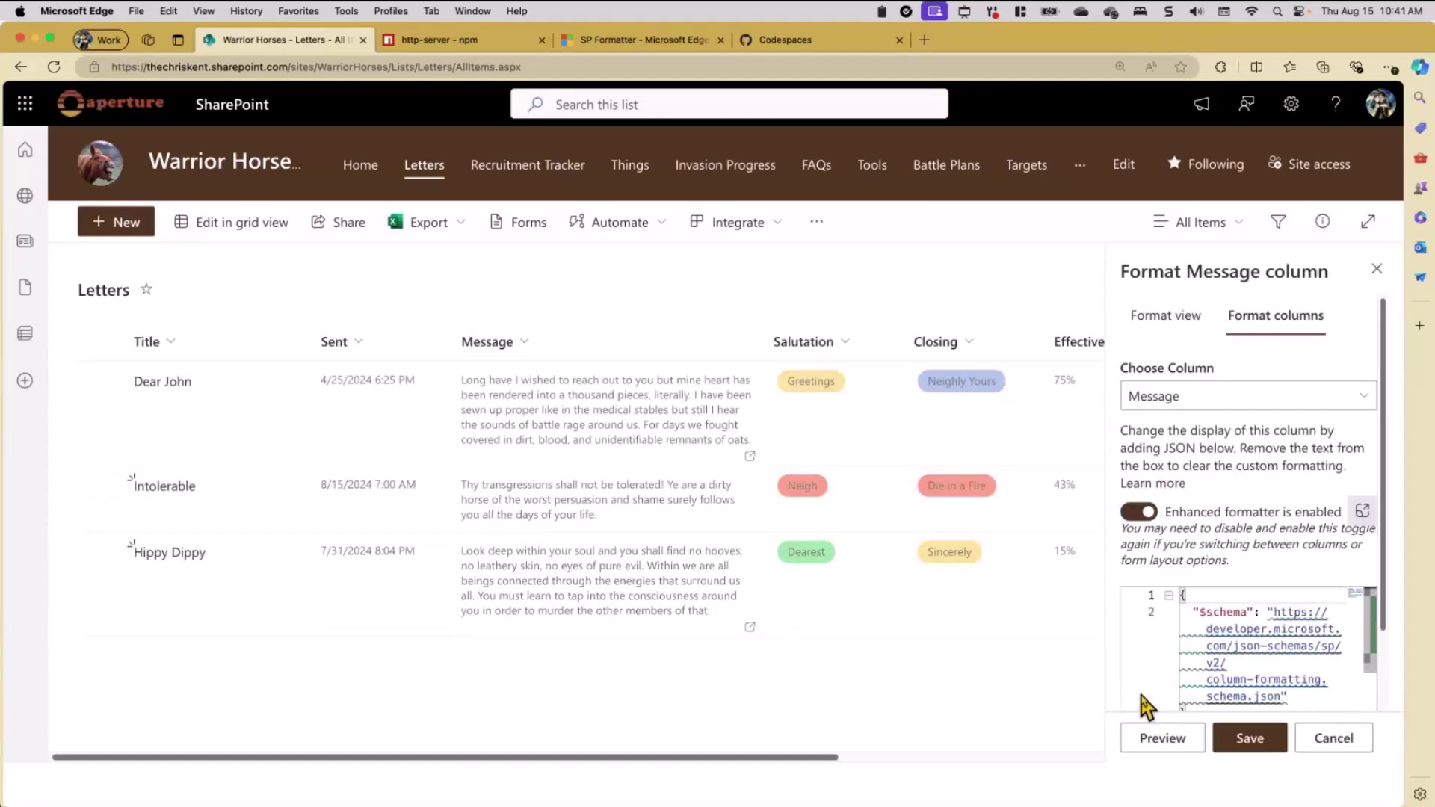
{"action": "left_click", "coordinate": [1140, 513]}
{"action": "left_click", "coordinate": [1140, 513]}
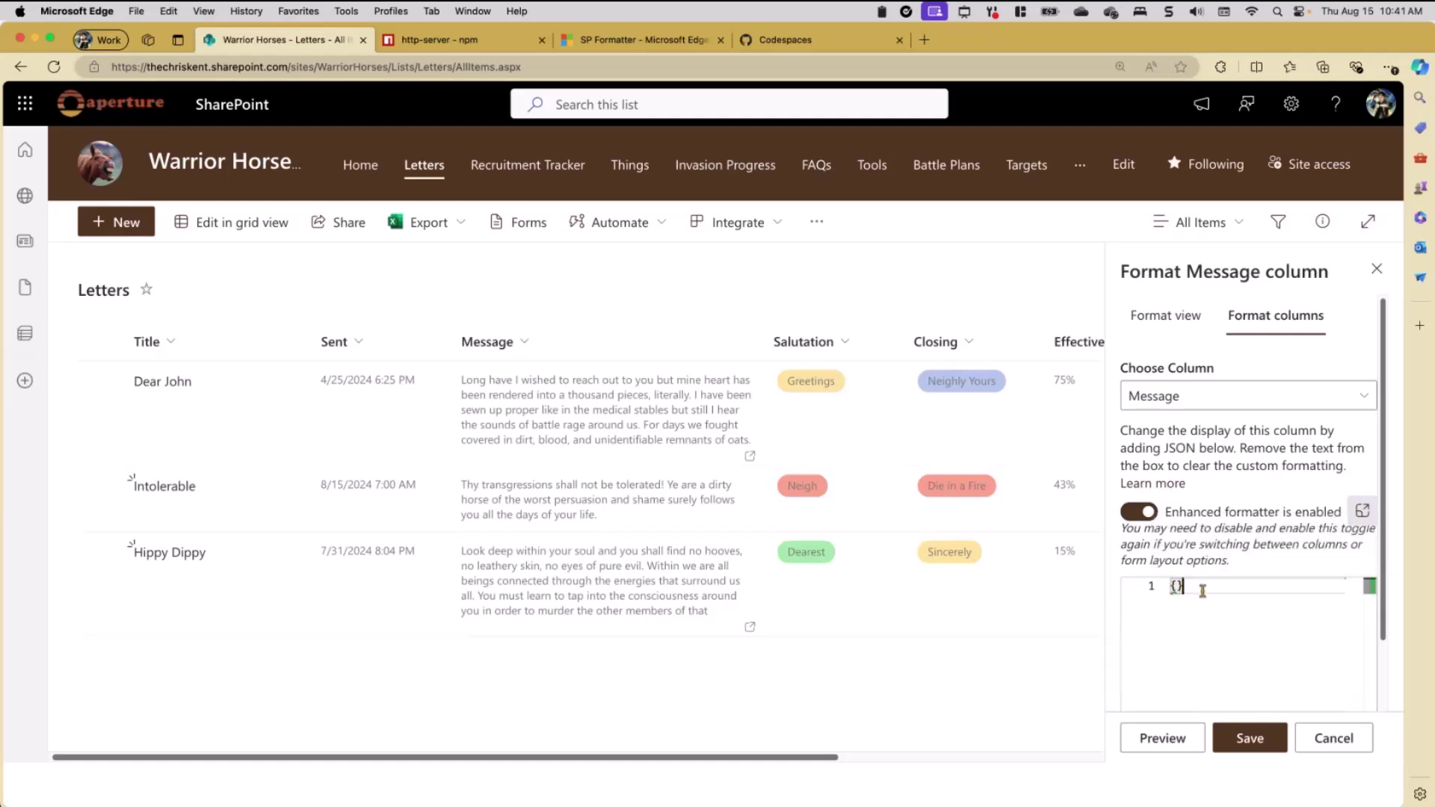
{"action": "left_click", "coordinate": [1371, 514]}
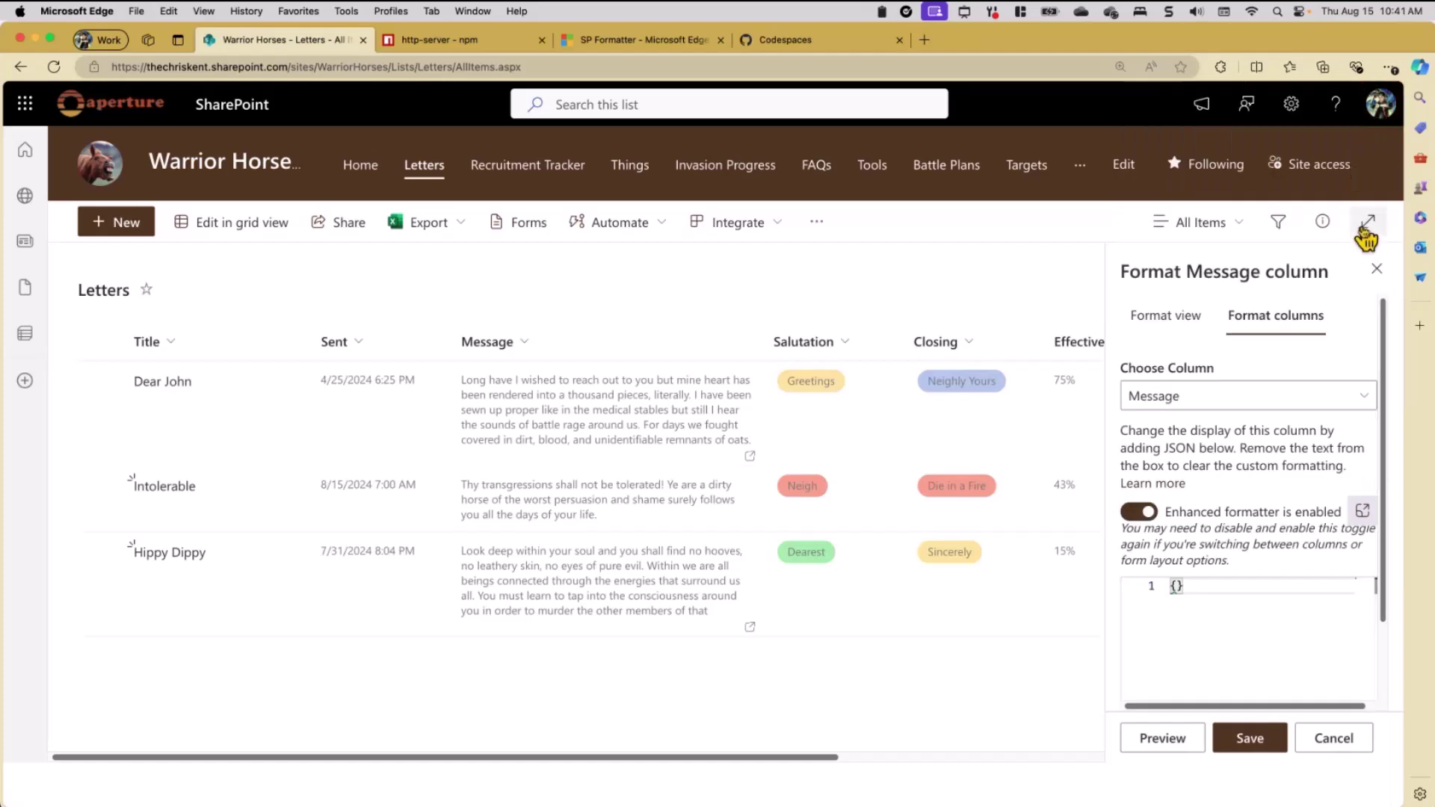
{"action": "left_click", "coordinate": [1368, 222]}
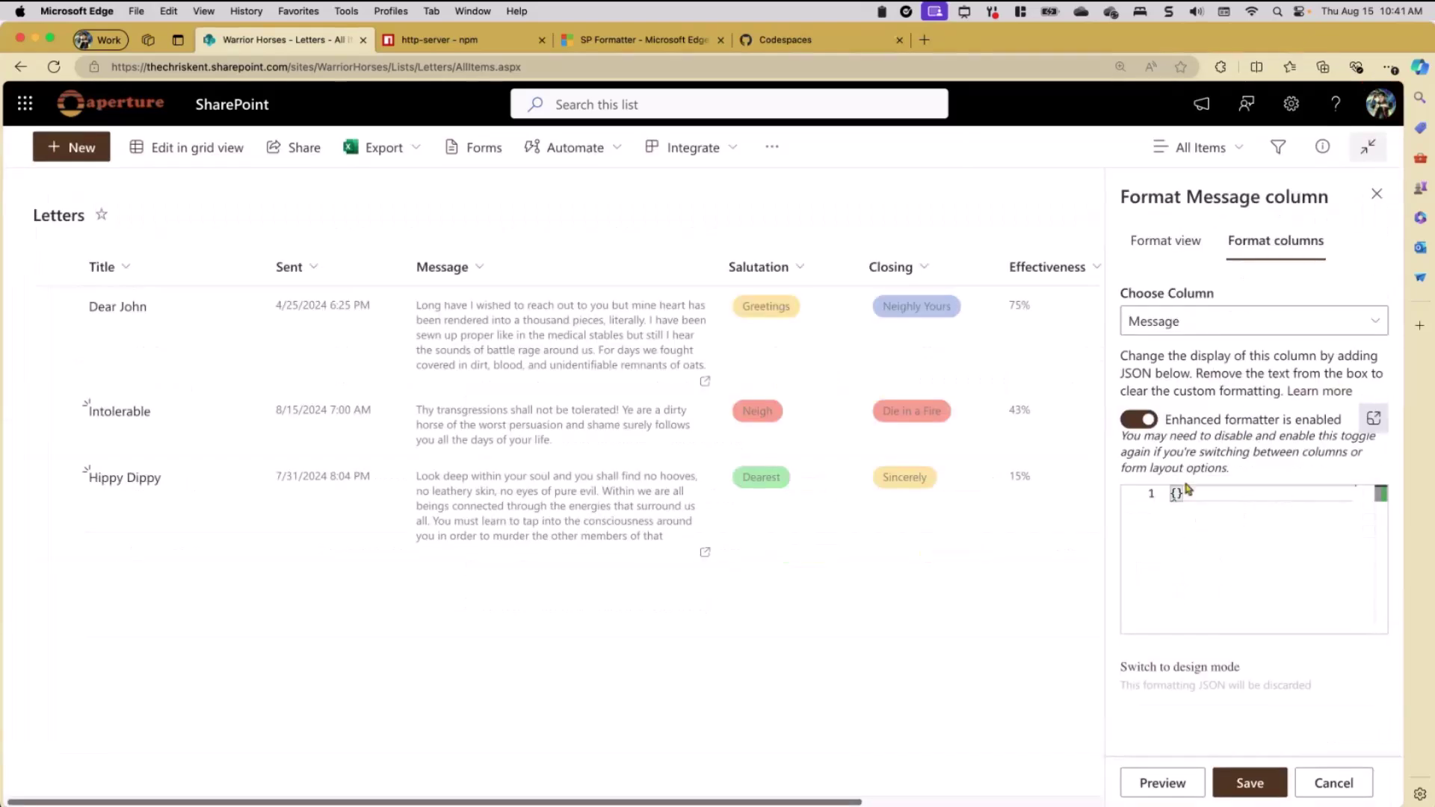
Step: Start the JSON with an elmType property inside the braces, then dismiss the pane
{"action": "left_click", "coordinate": [1178, 494]}
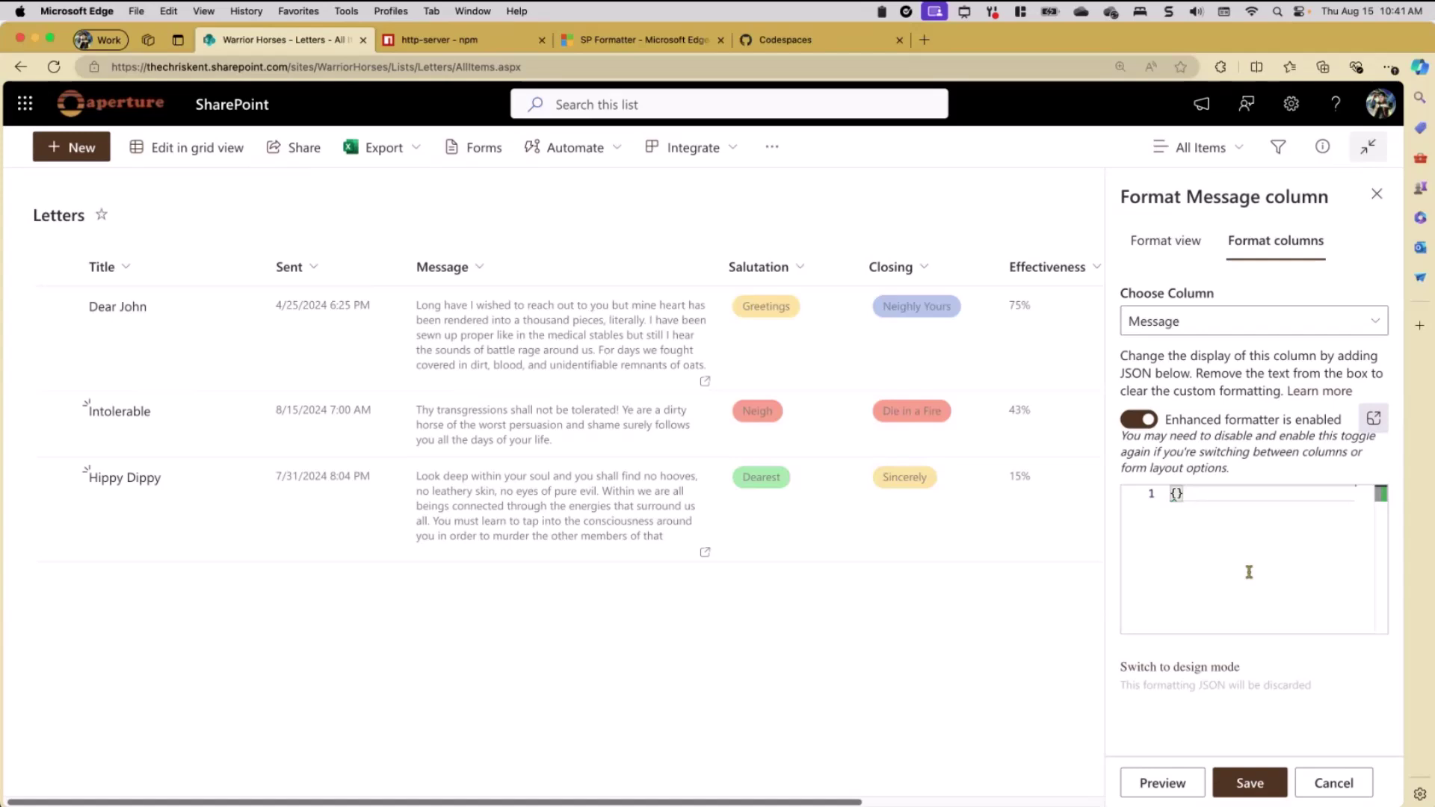
{"action": "key", "text": "Return"}
{"action": "key", "text": "ctrl+space"}
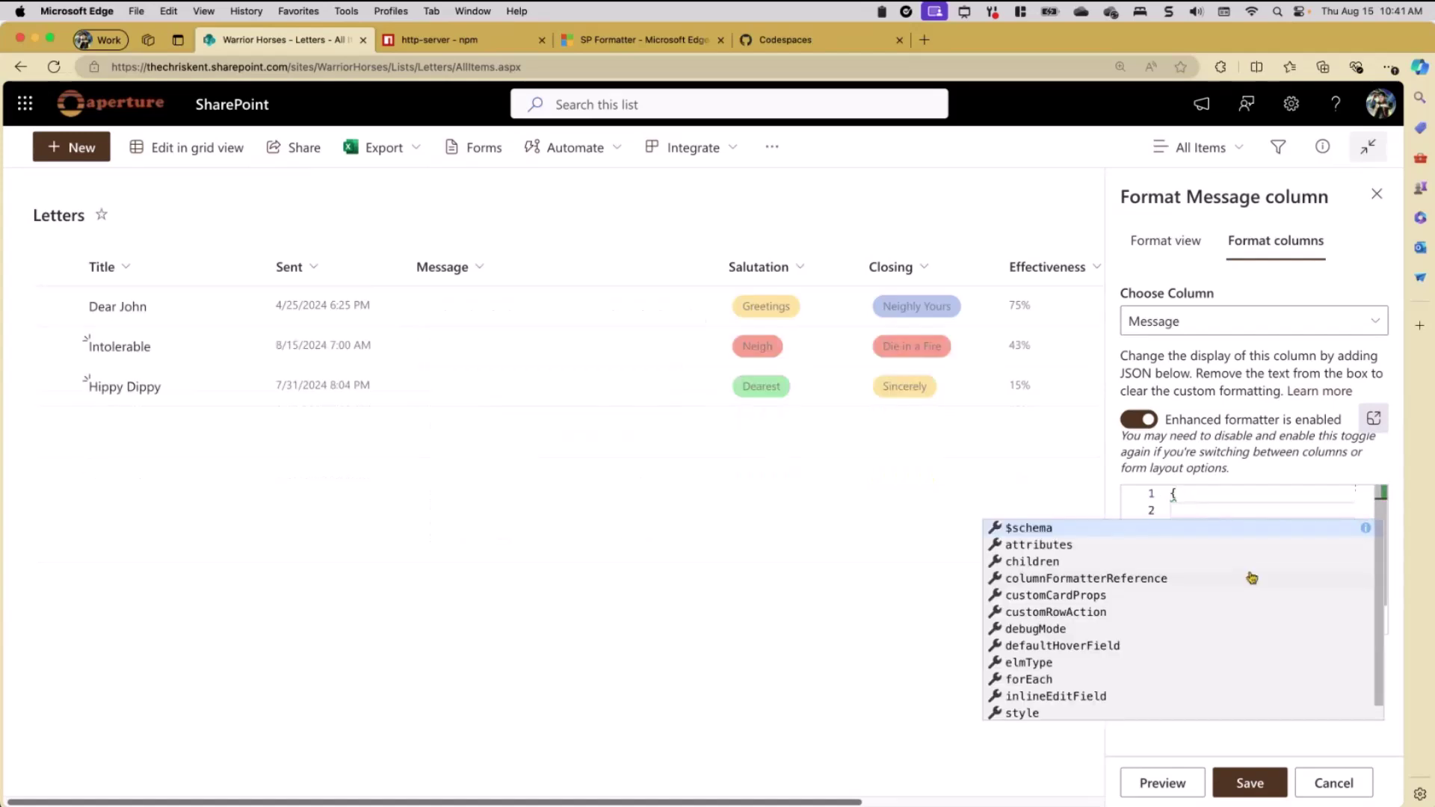
{"action": "type", "text": "el"}
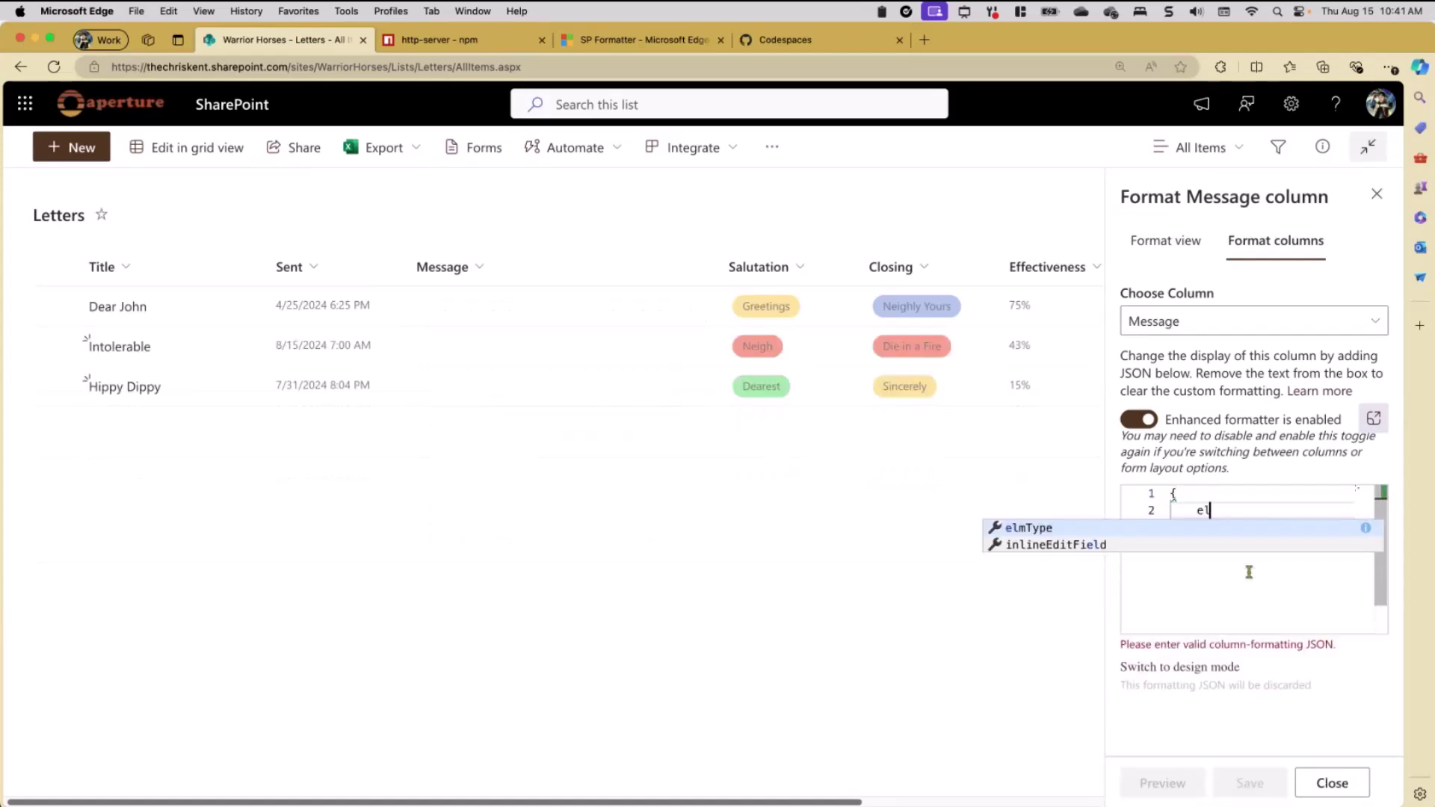
{"action": "key", "text": "Return"}
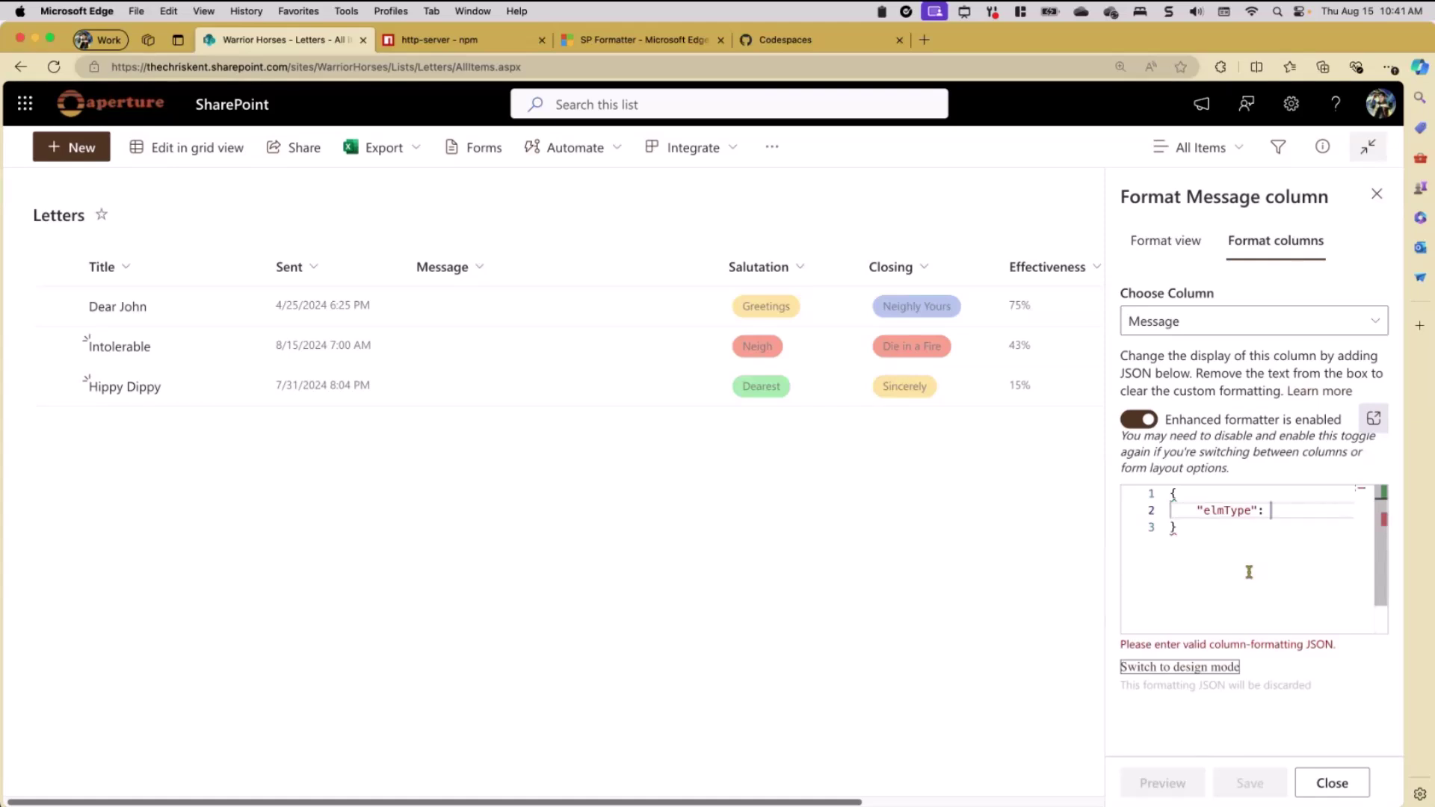
{"action": "key", "text": "Escape"}
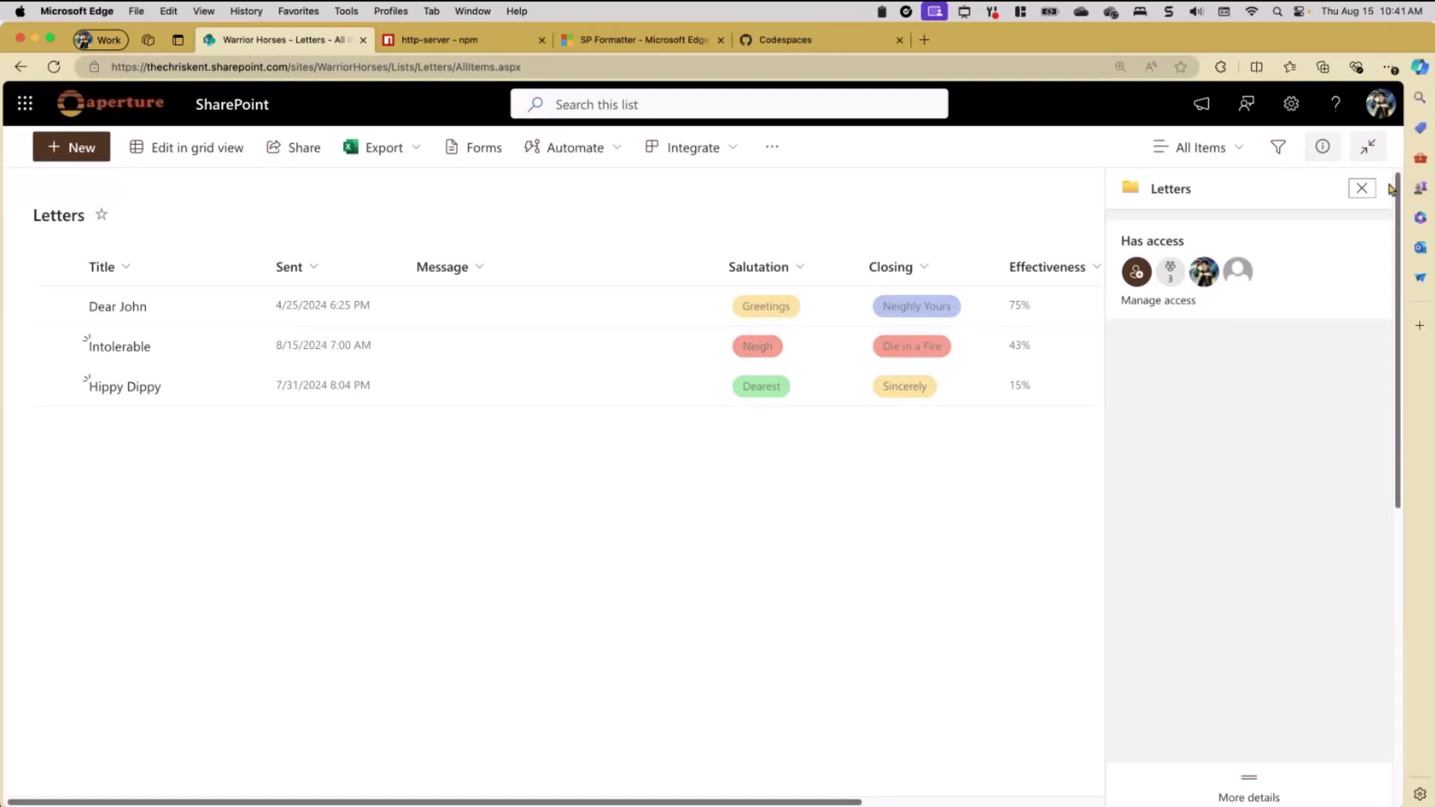
Step: Close the details pane and reopen the Message column's formatting JSON
{"action": "left_click", "coordinate": [1362, 189]}
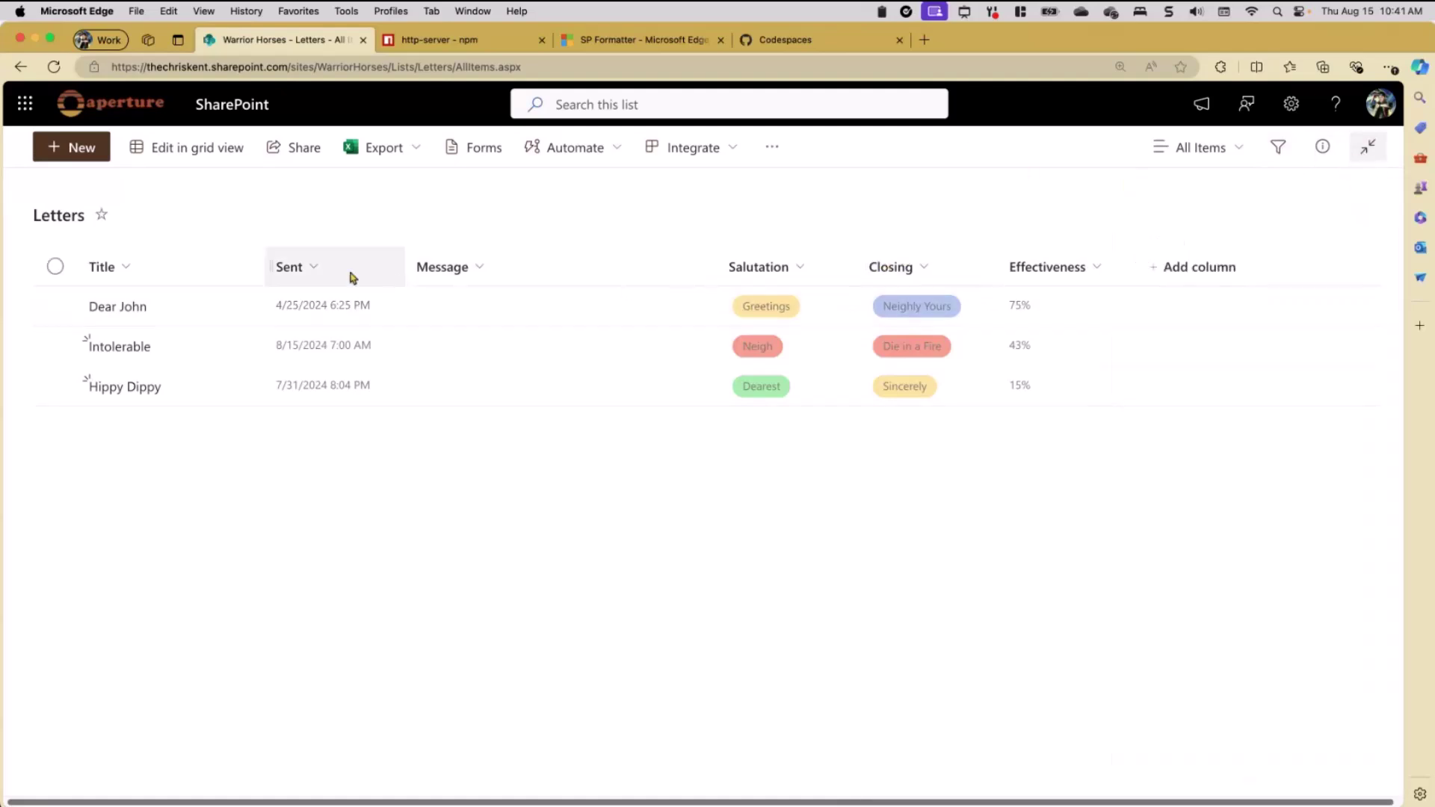
{"action": "left_click", "coordinate": [452, 269]}
{"action": "mouse_move", "coordinate": [493, 306]}
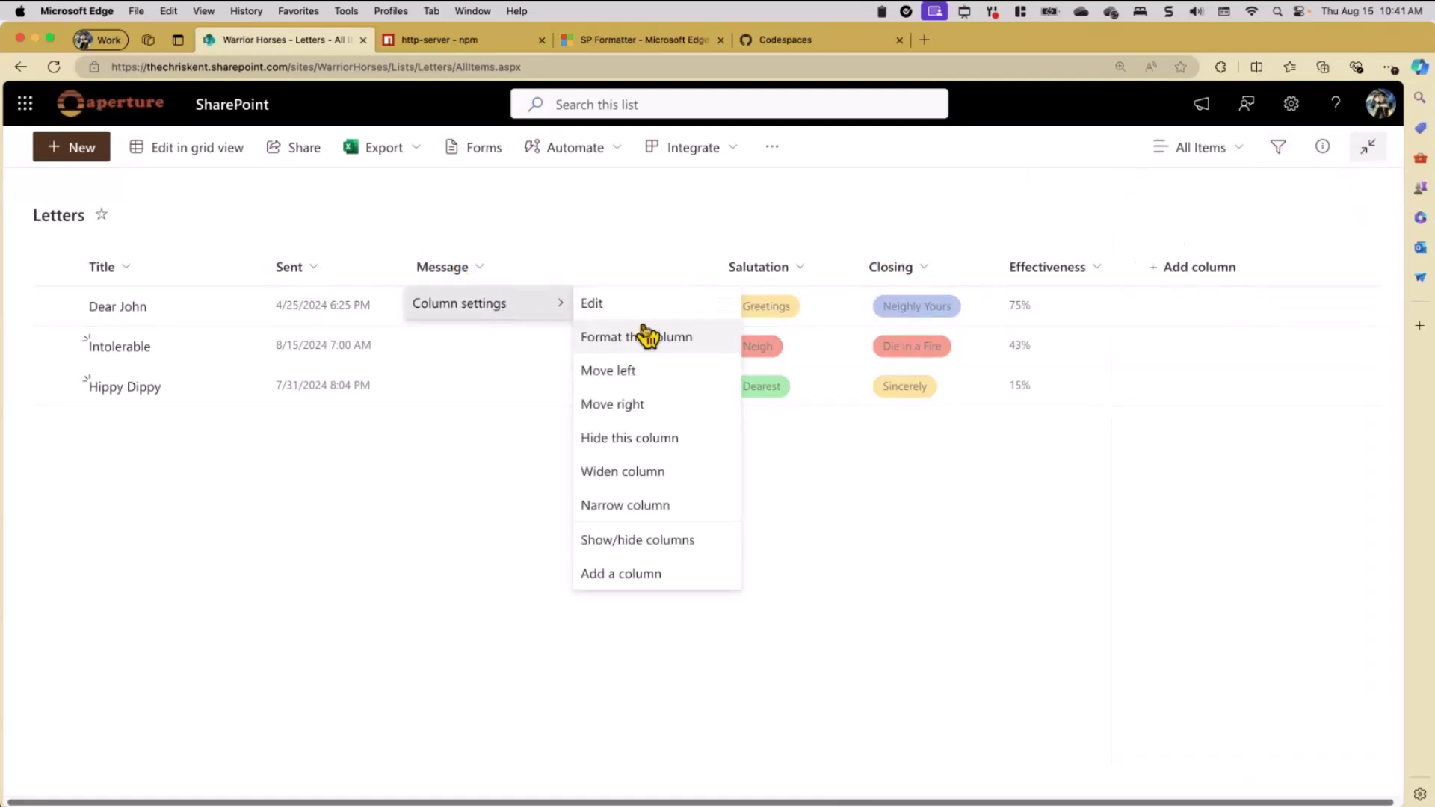
{"action": "left_click", "coordinate": [647, 337]}
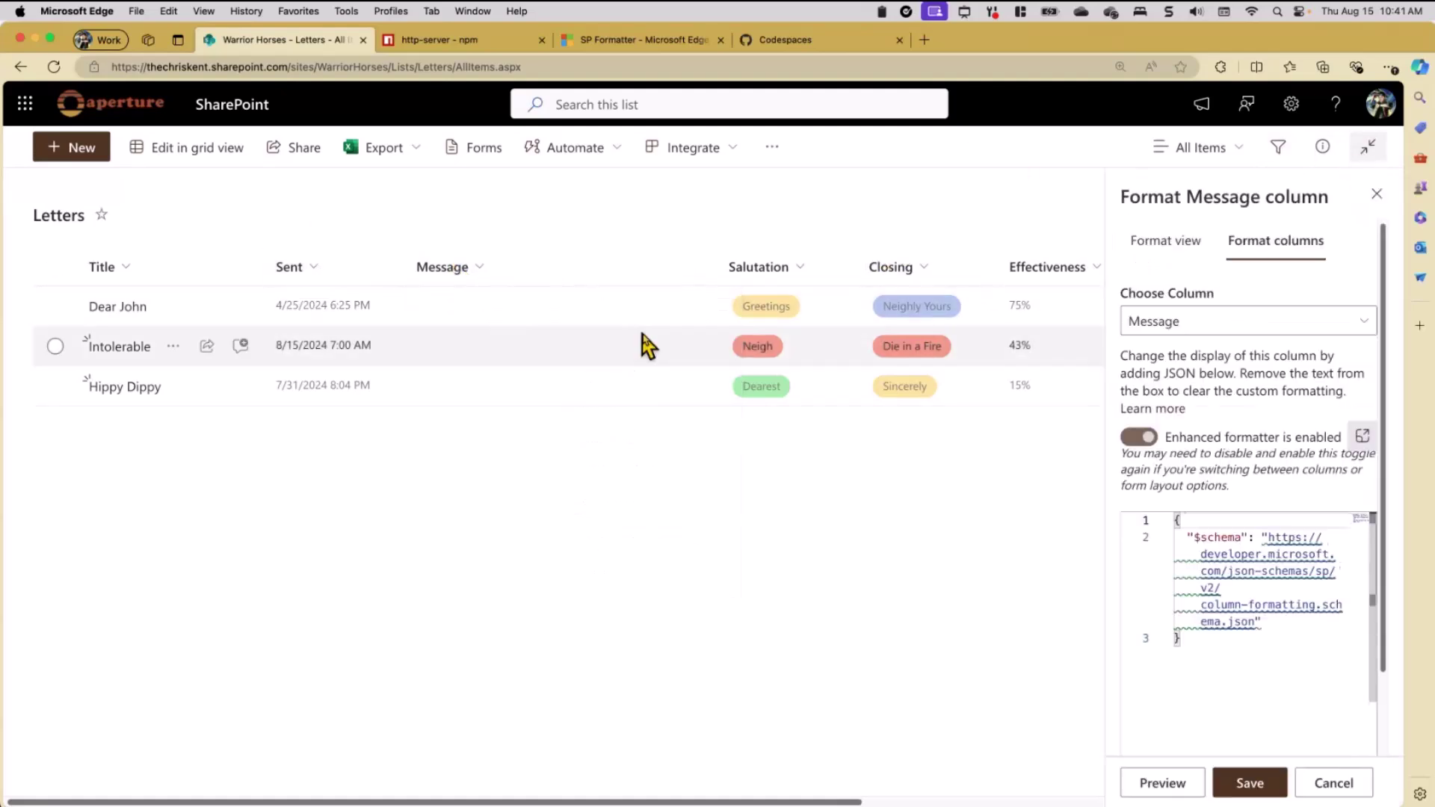
{"action": "left_click", "coordinate": [1299, 621]}
{"action": "type", "text": ","}
{"action": "key", "text": "Return"}
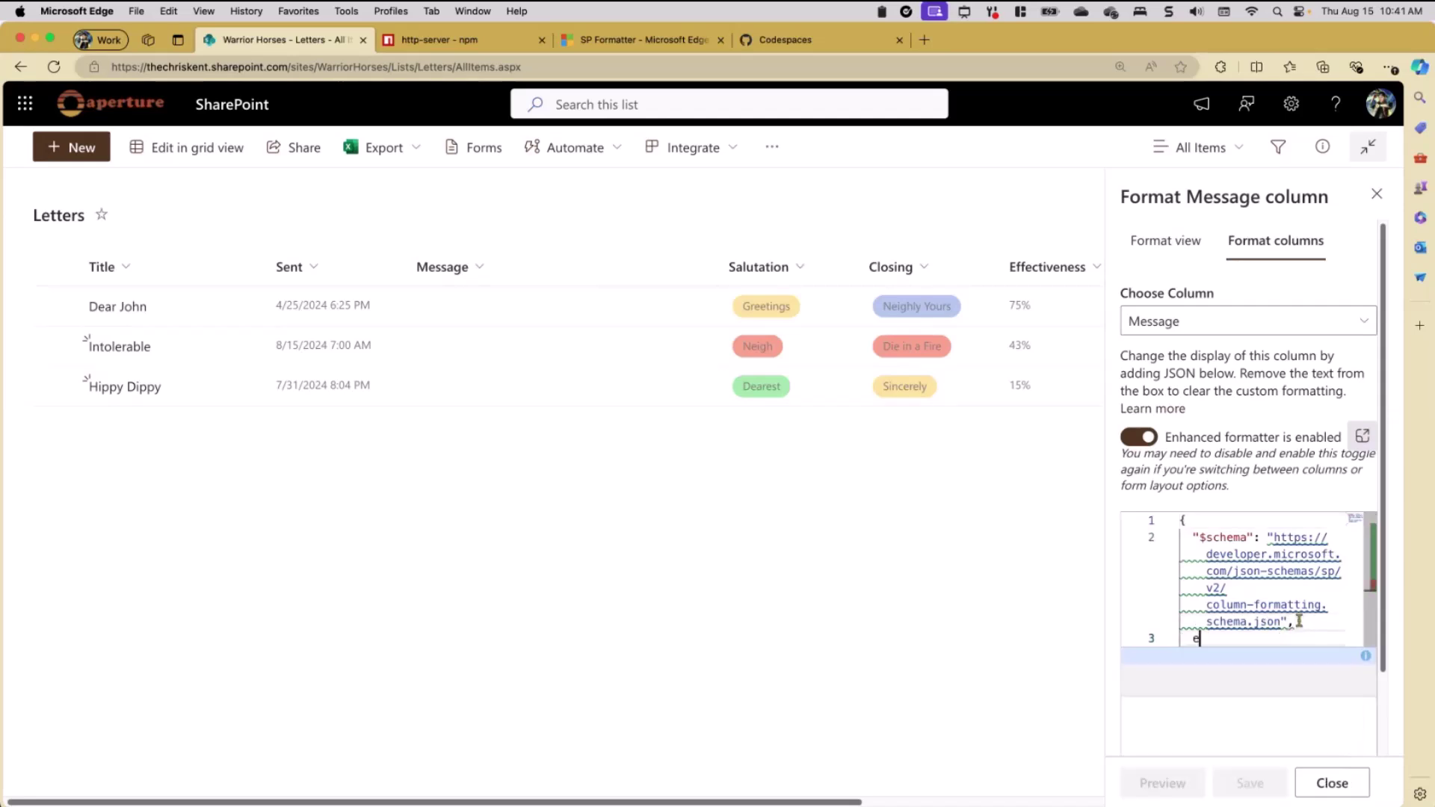
{"action": "type", "text": "elmType"}
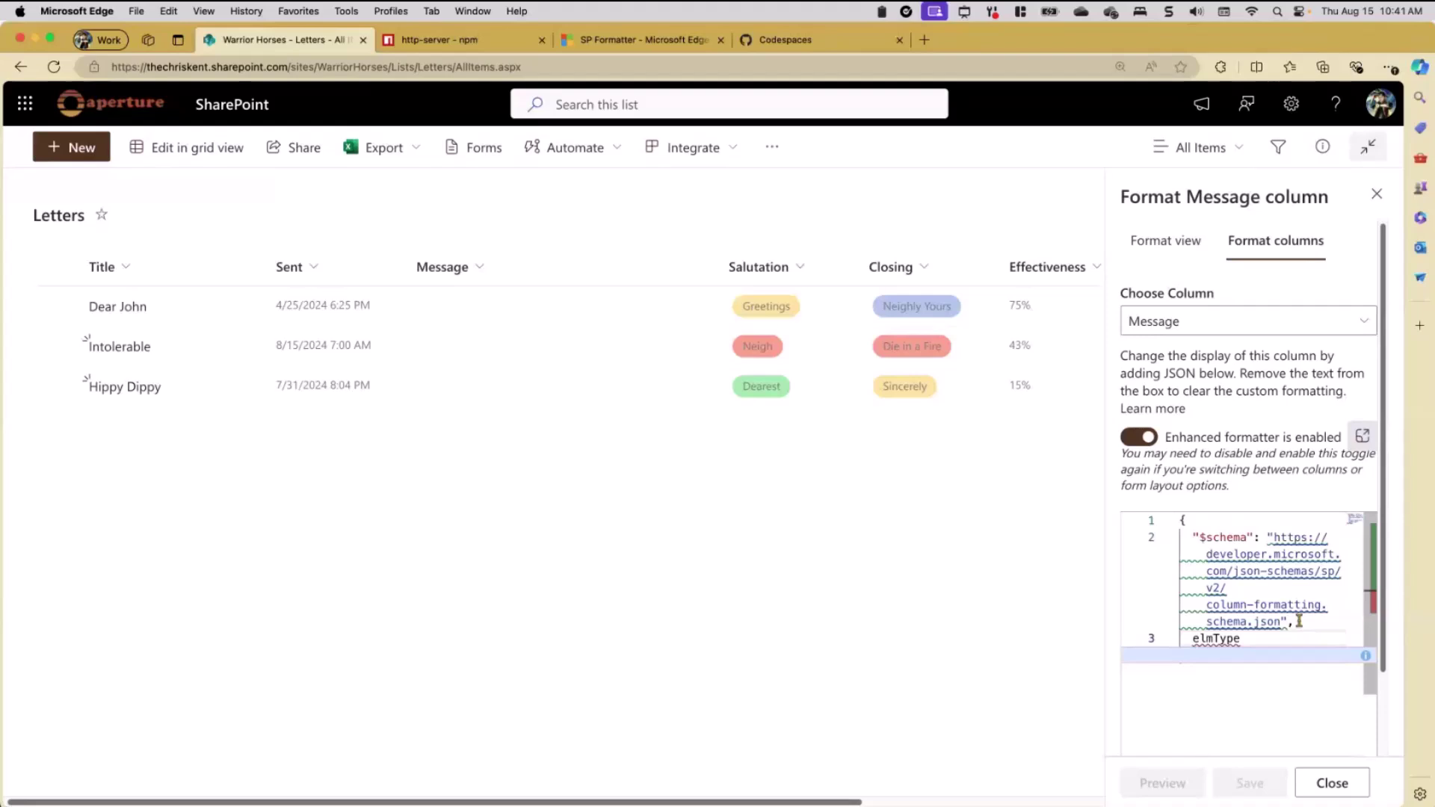
{"action": "key", "text": "Escape"}
{"action": "key", "text": "alt+shift+Left"}
{"action": "type", "text": "\""}
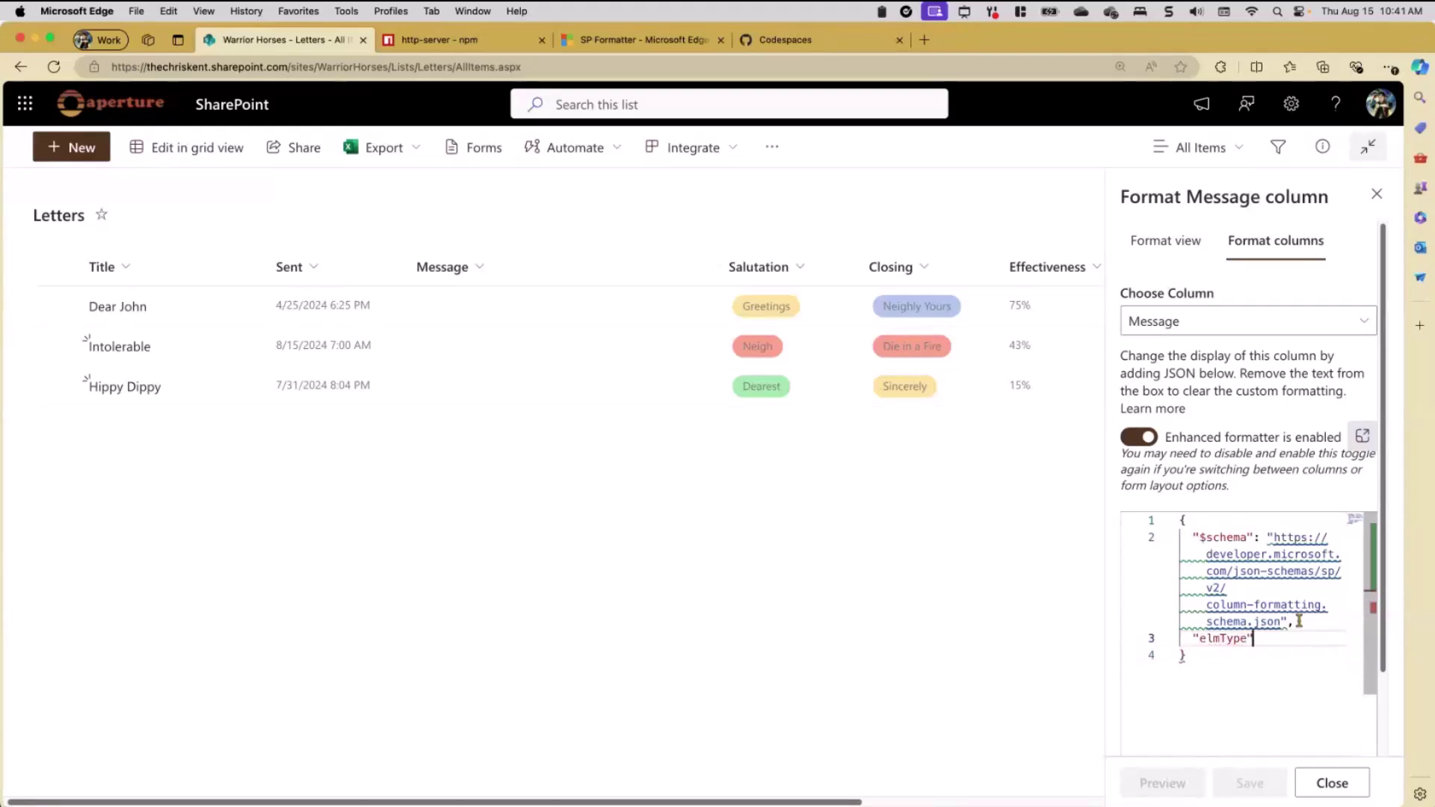
{"action": "type", "text": ": \"div\""}
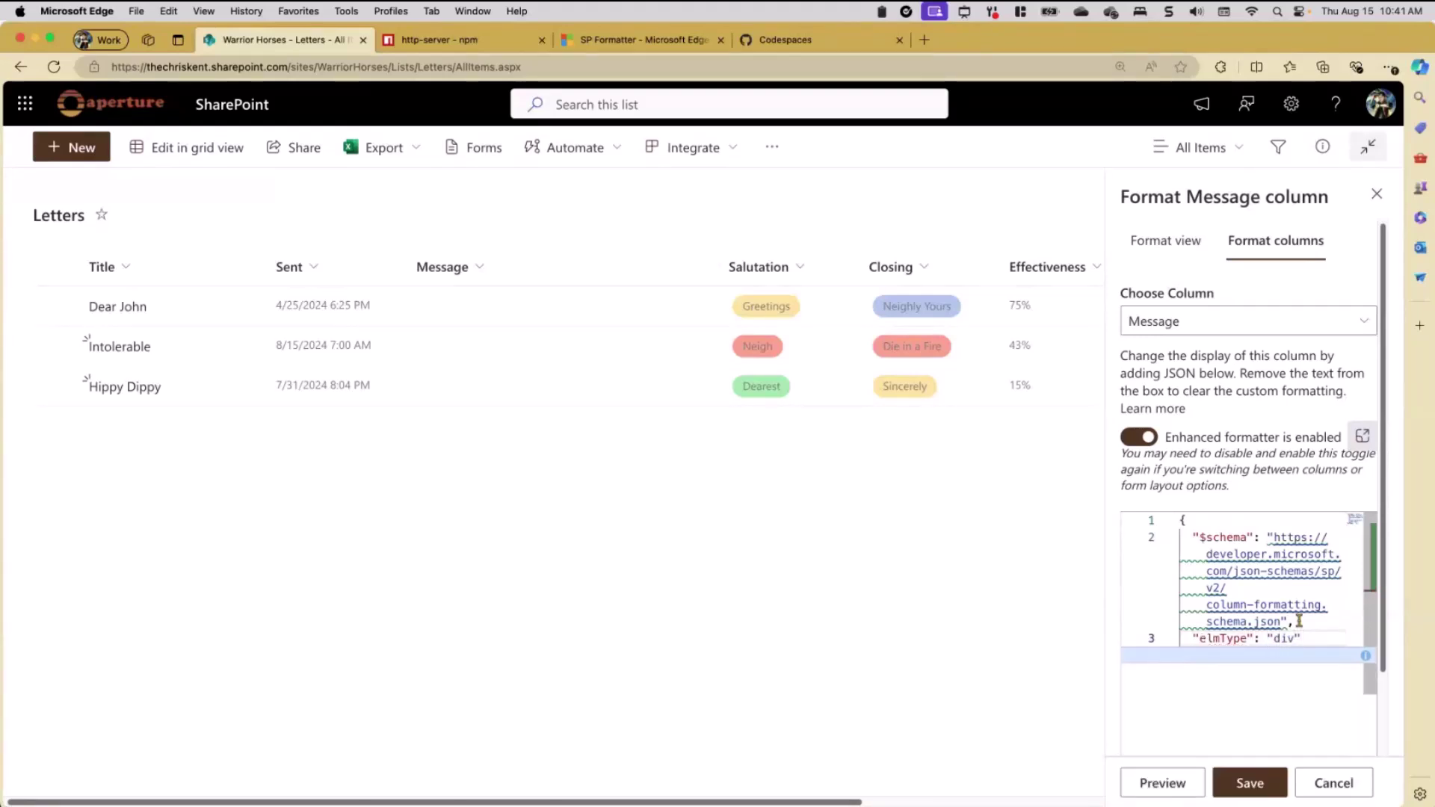
{"action": "type", "text": ","}
{"action": "key", "text": "Return"}
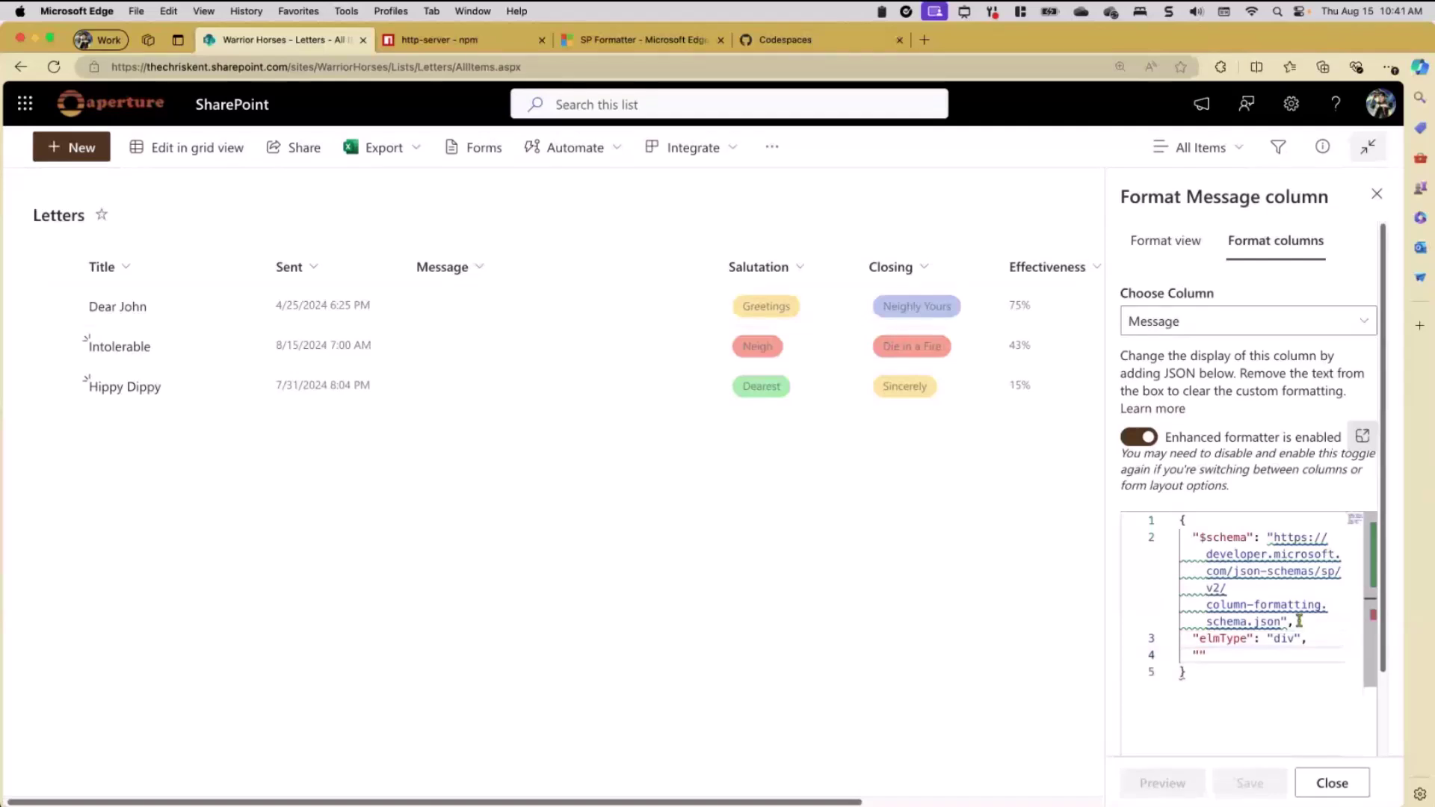
{"action": "type", "text": "\"txtContent\": \"@currentF"}
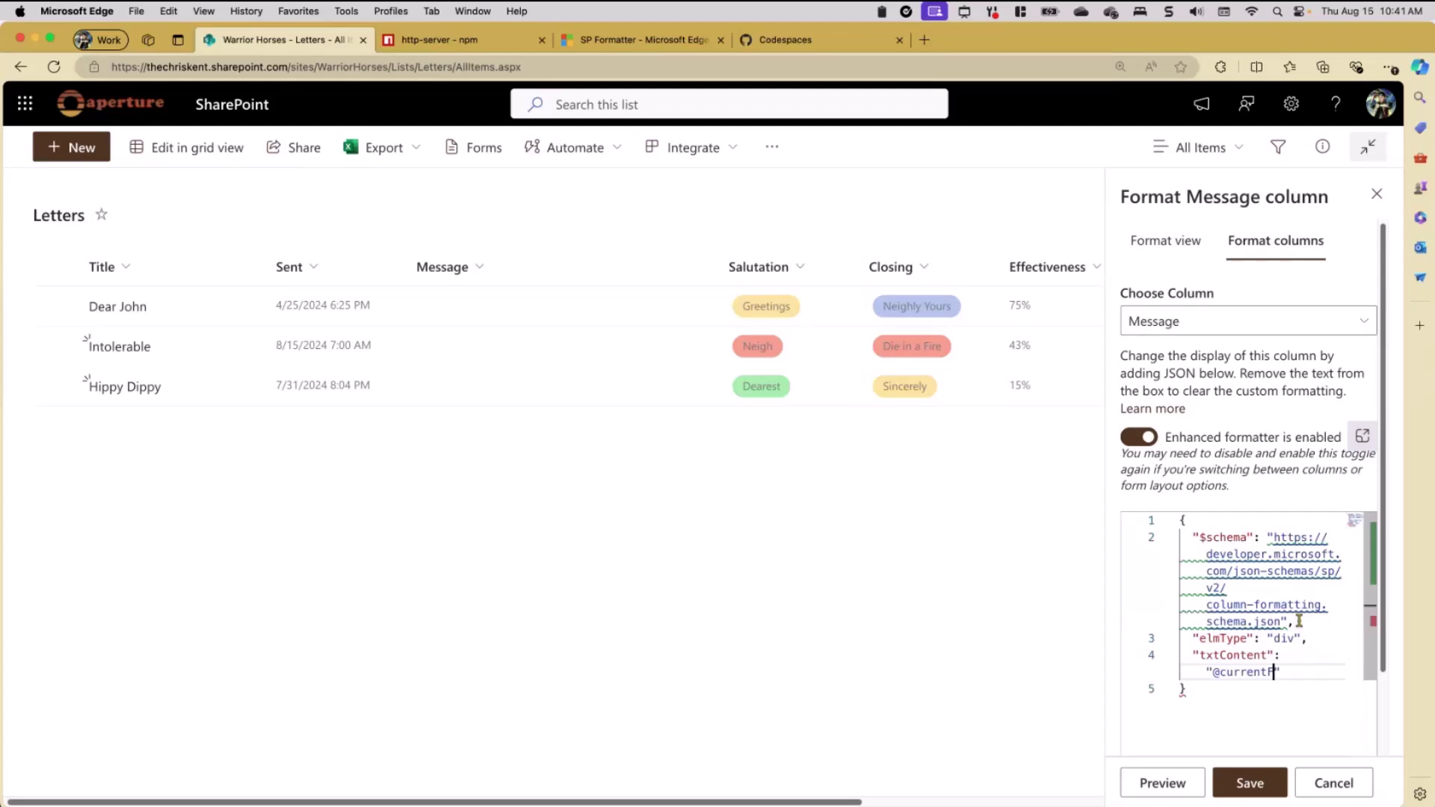
{"action": "type", "text": "ield"}
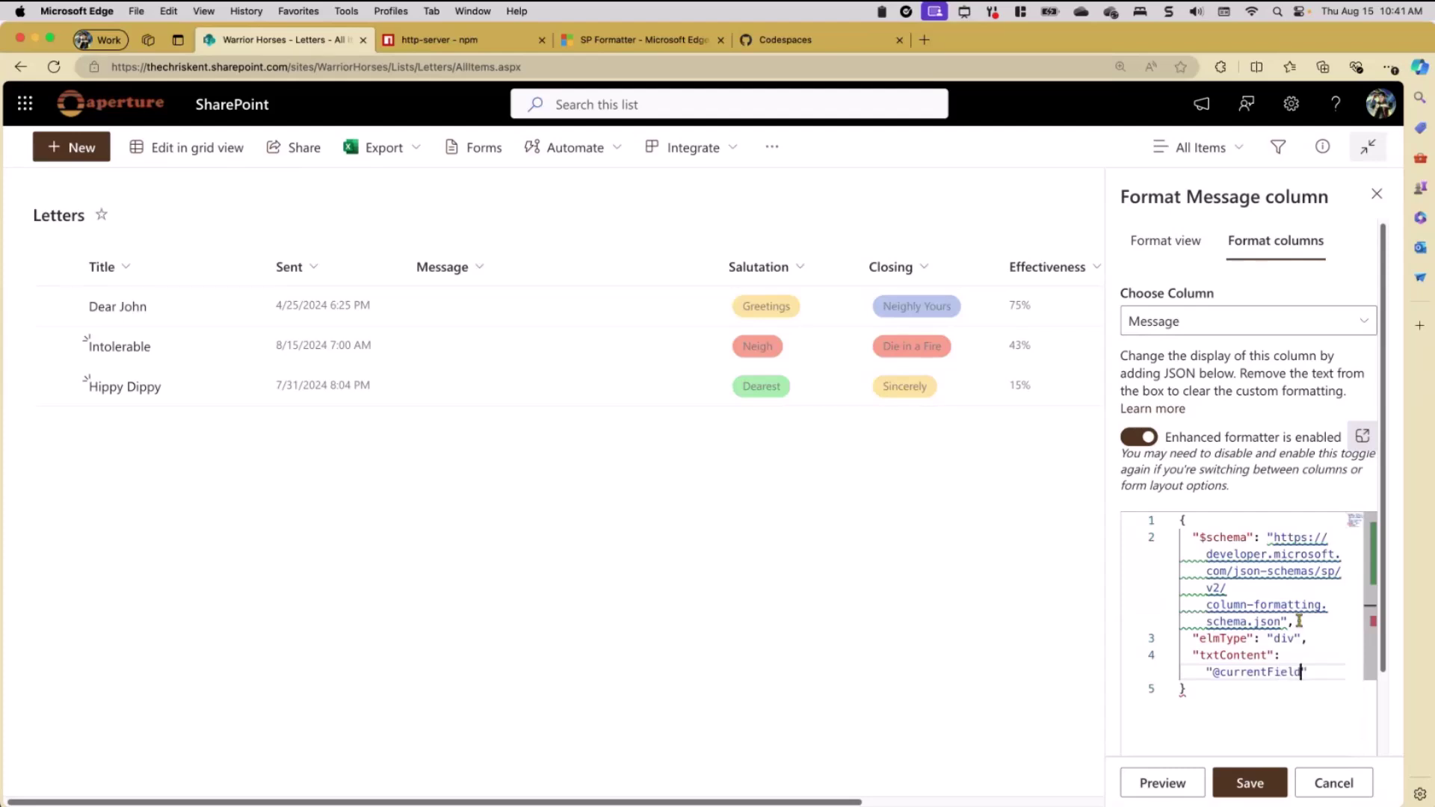
Step: Preview the formatting, then replace the JSON by pasting the snippet back in
{"action": "left_click", "coordinate": [1187, 785]}
{"action": "left_click", "coordinate": [1137, 441]}
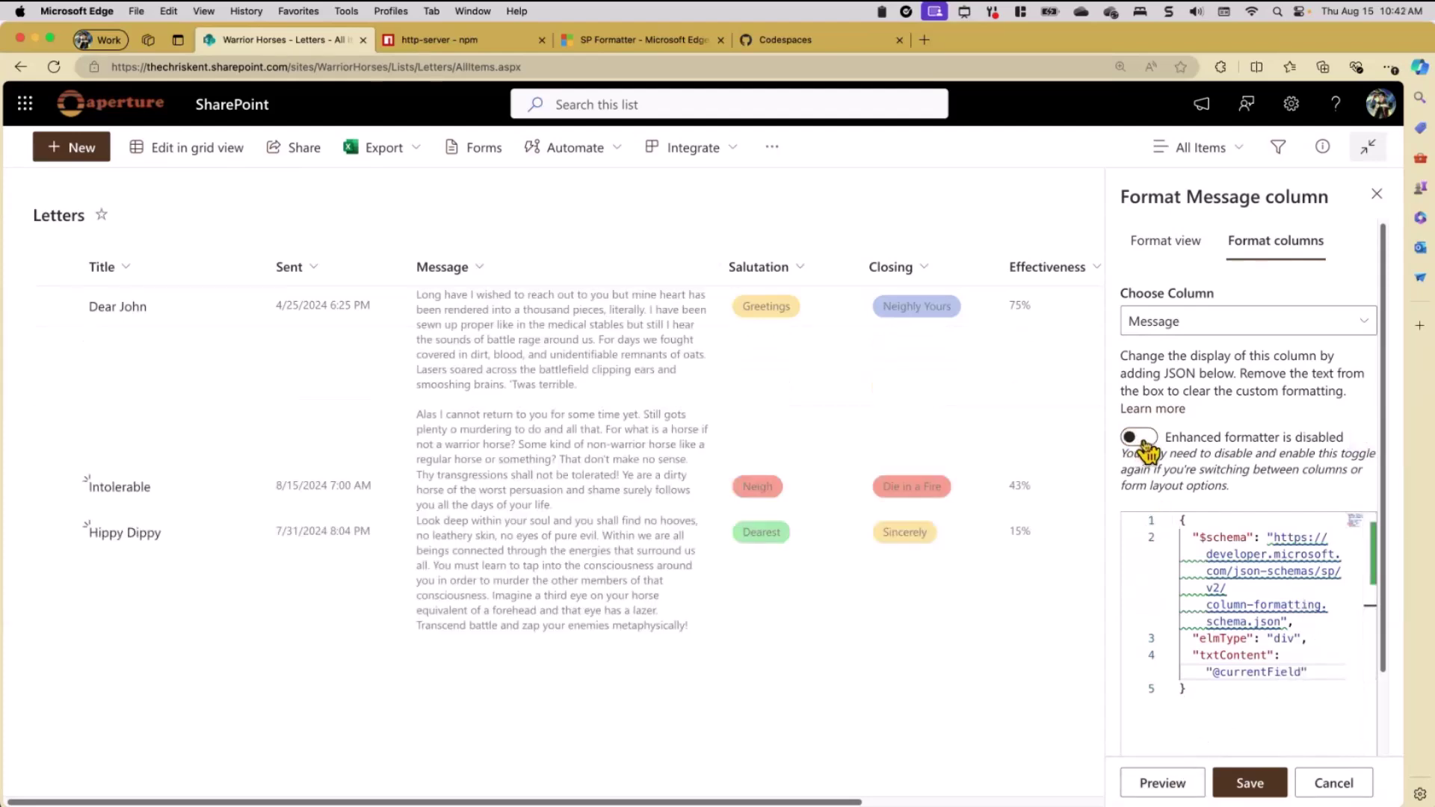
{"action": "left_click", "coordinate": [1139, 439]}
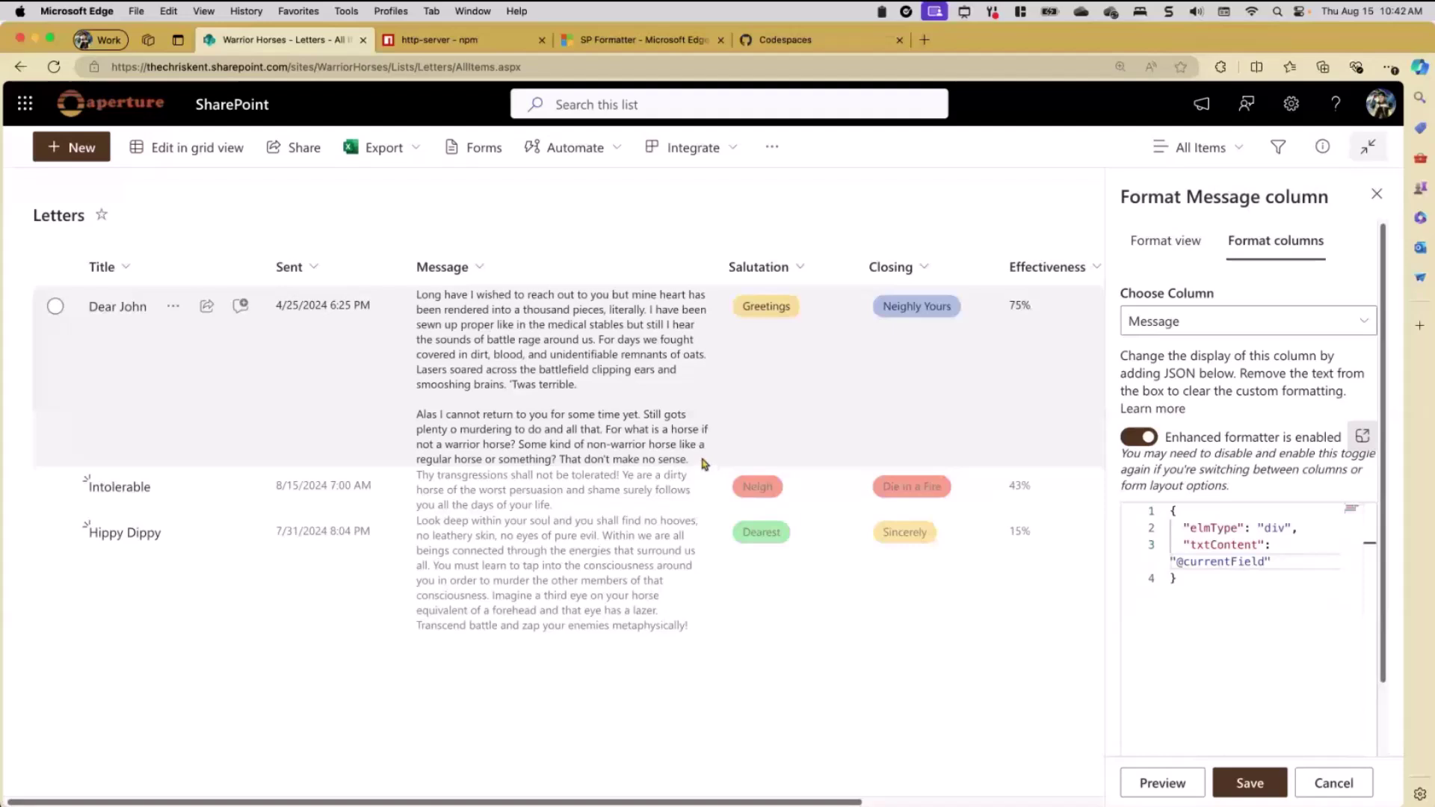
{"action": "left_click_drag", "start_coordinate": [1221, 590], "coordinate": [1135, 468]}
{"action": "key", "text": "super+c"}
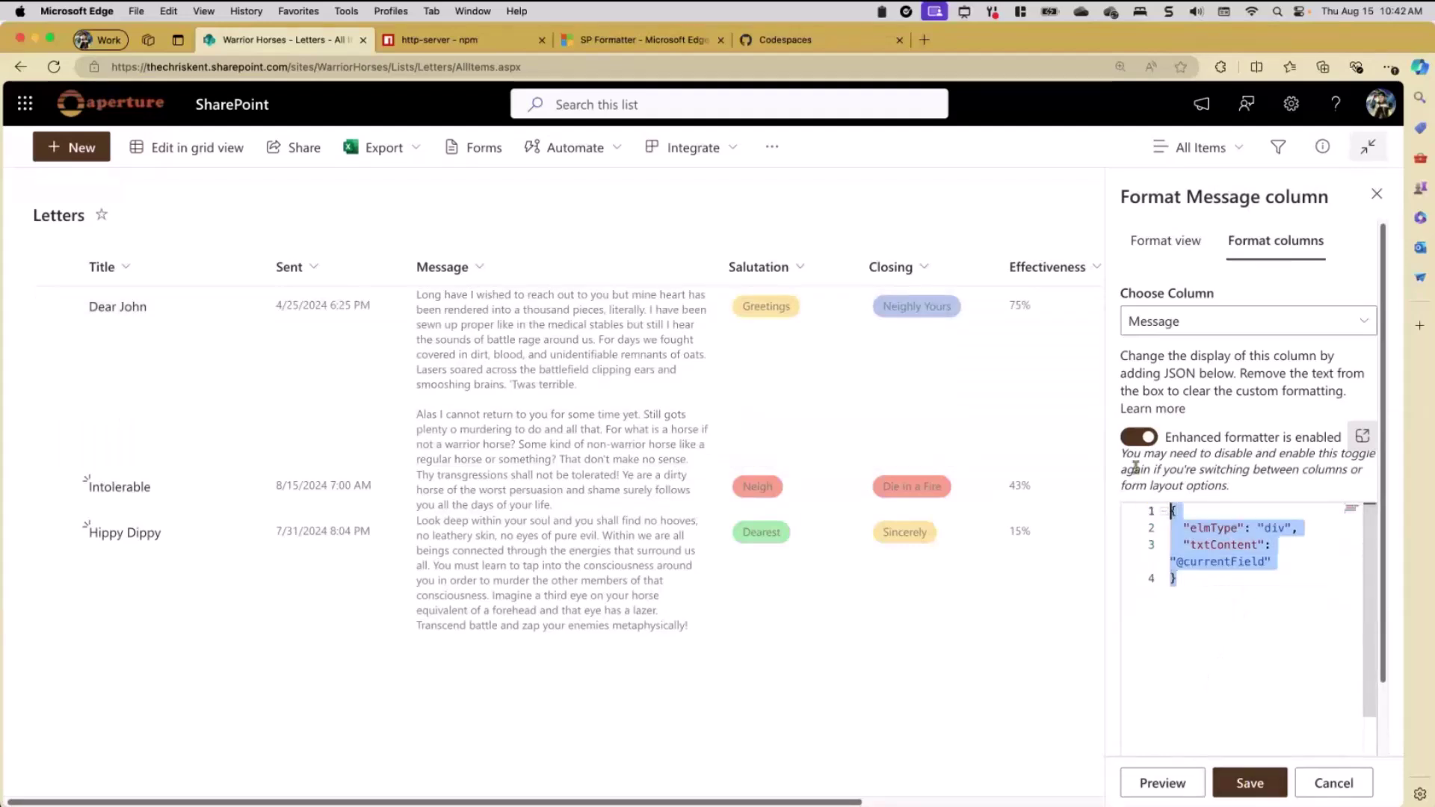
{"action": "key", "text": "BackSpace"}
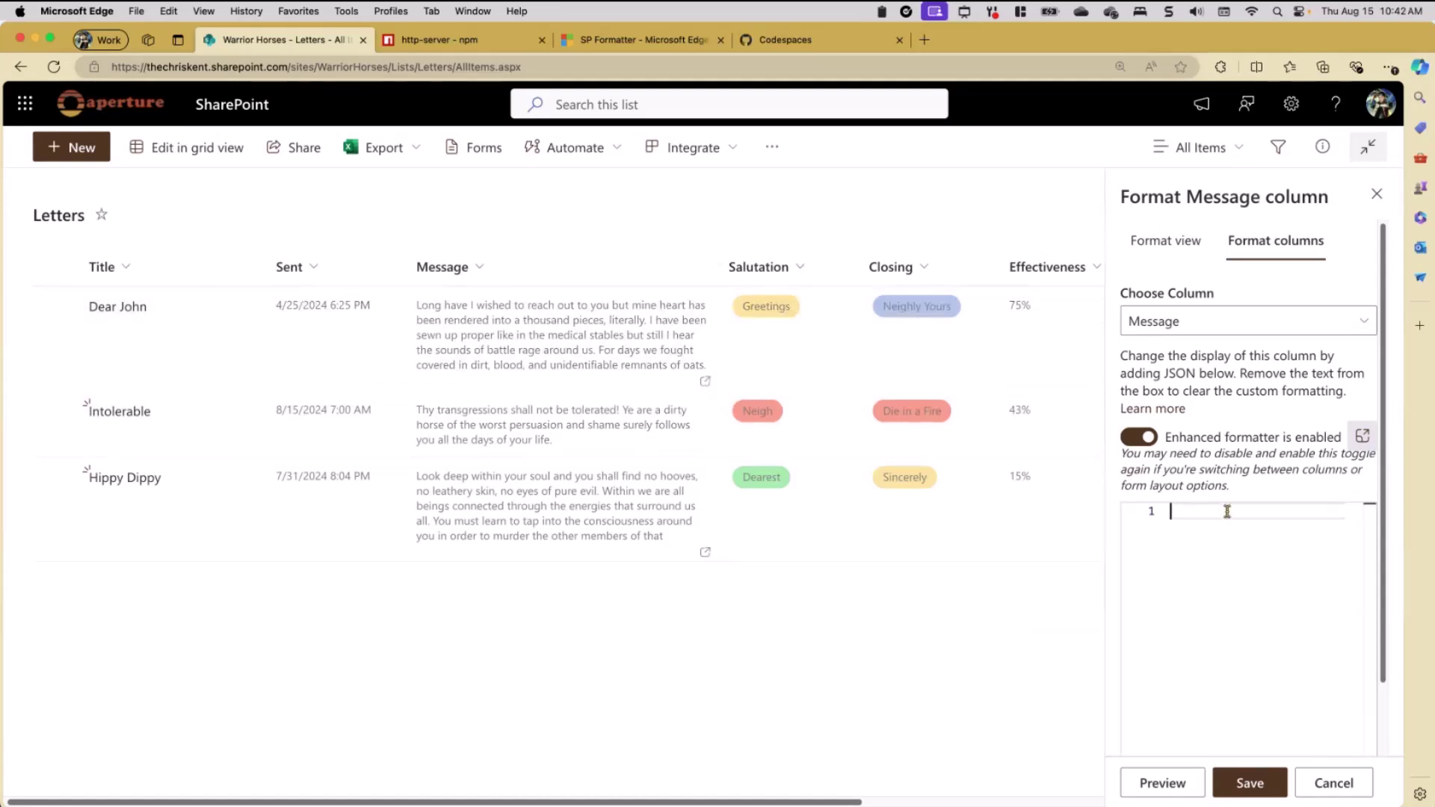
{"action": "key", "text": "super+v"}
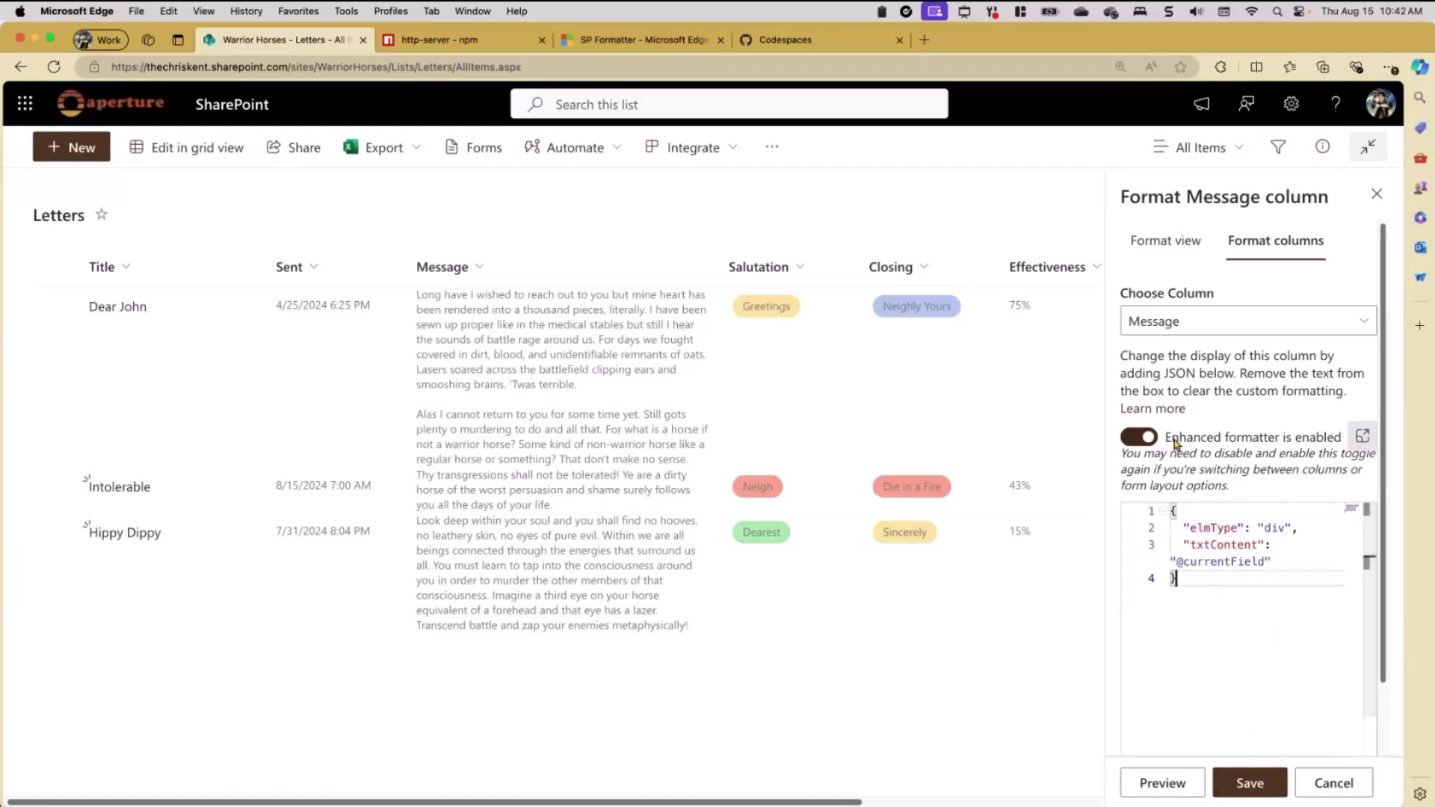
{"action": "left_click", "coordinate": [1138, 438]}
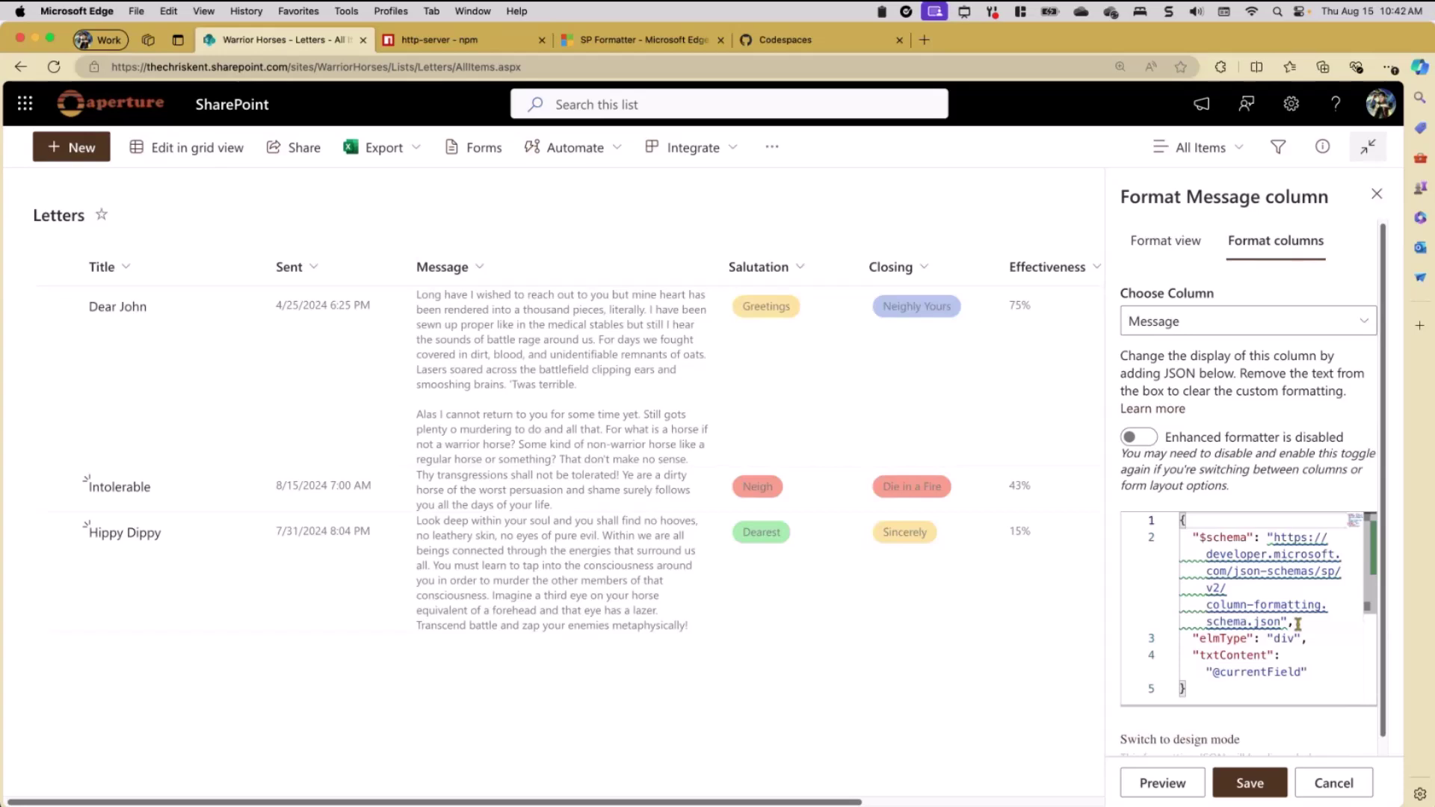
{"action": "left_click", "coordinate": [1139, 437]}
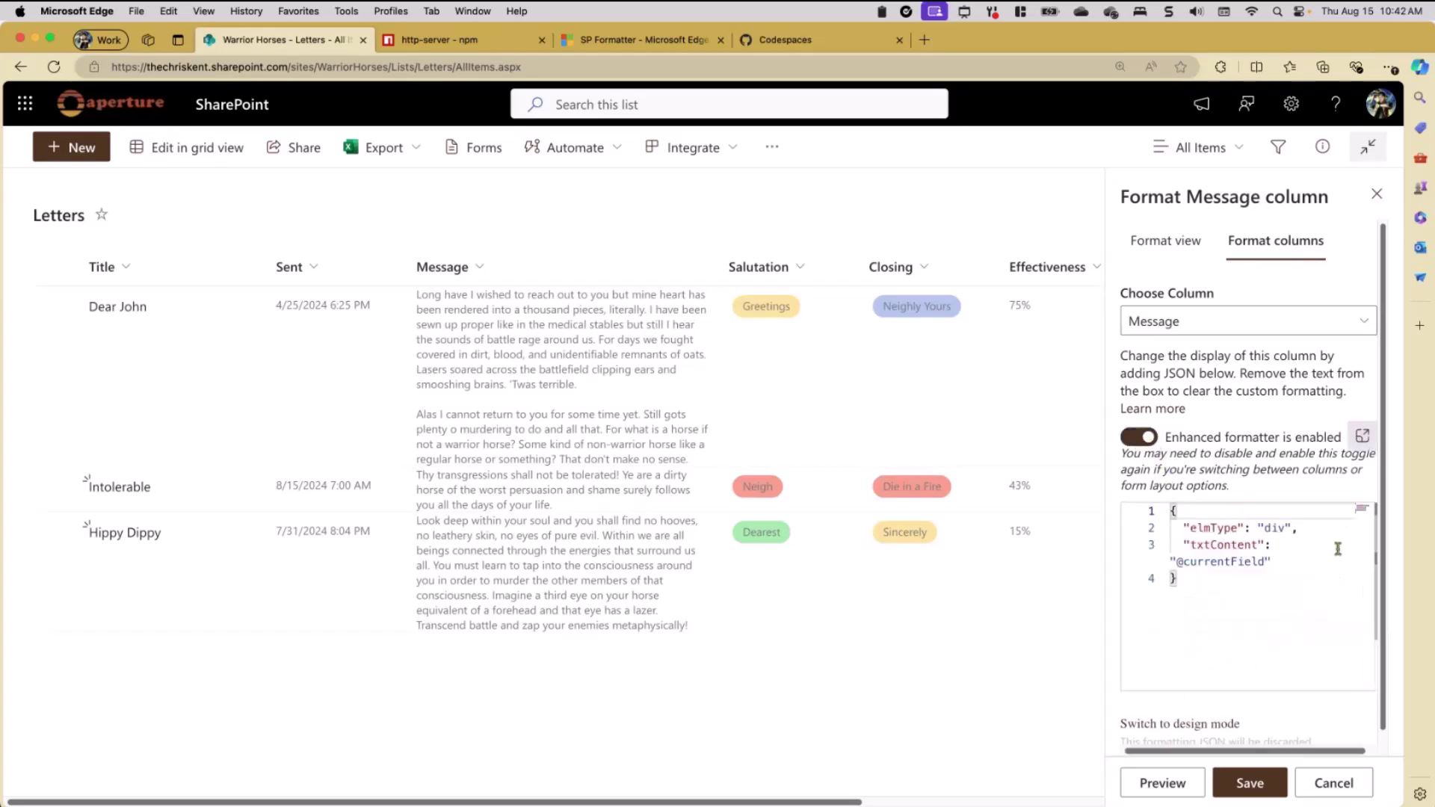
{"action": "left_click", "coordinate": [1278, 563]}
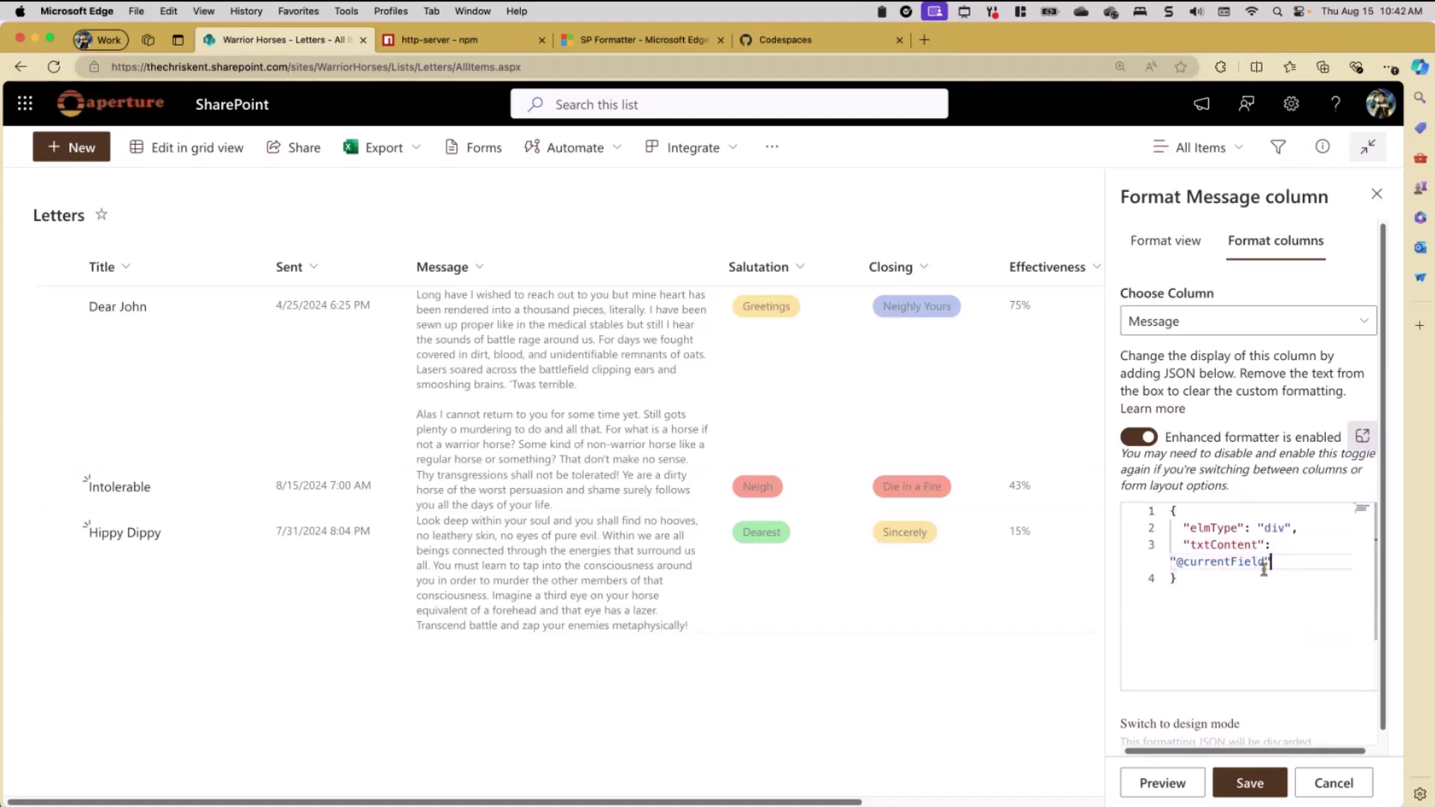
{"action": "key", "text": "BackSpace"}
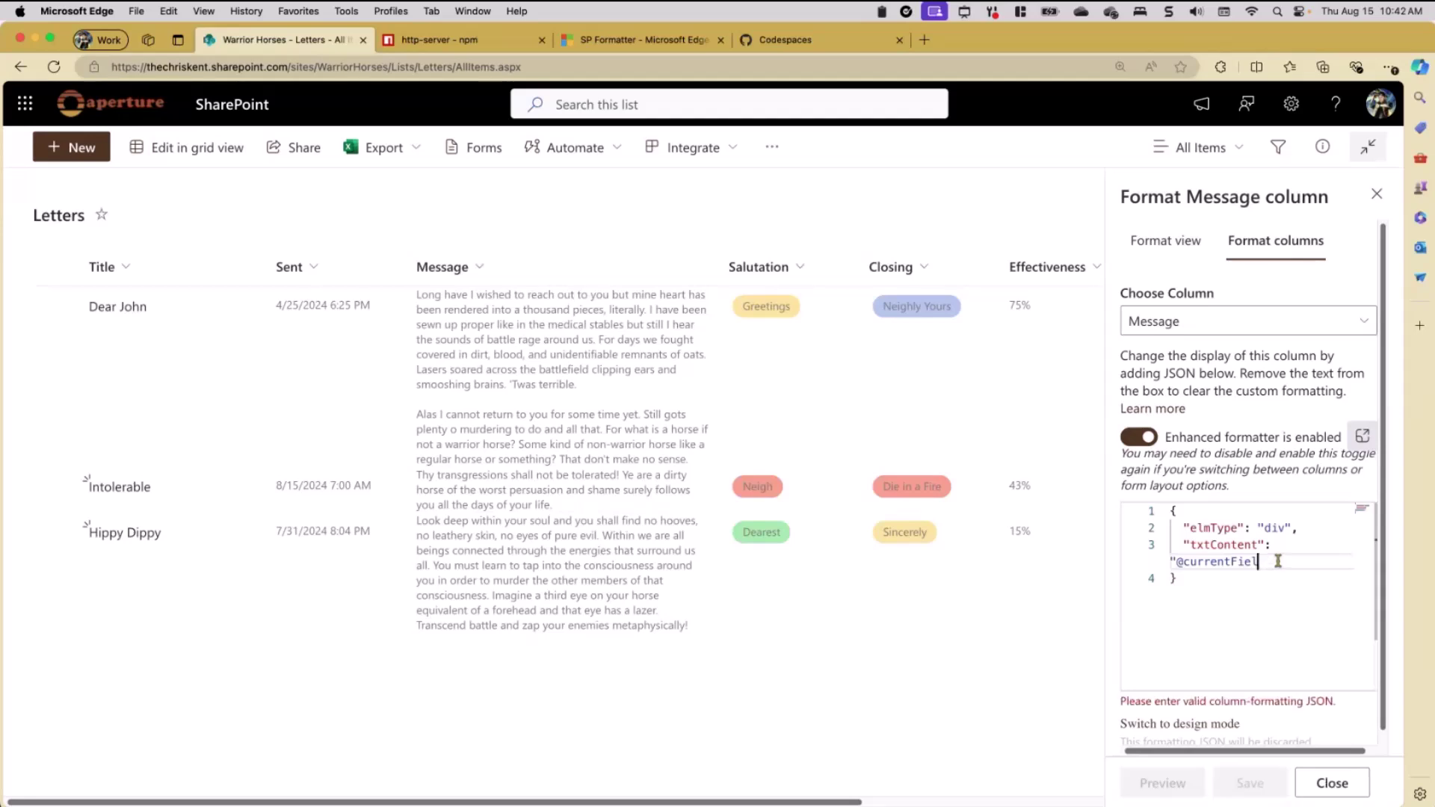
{"action": "type", "text": "\""}
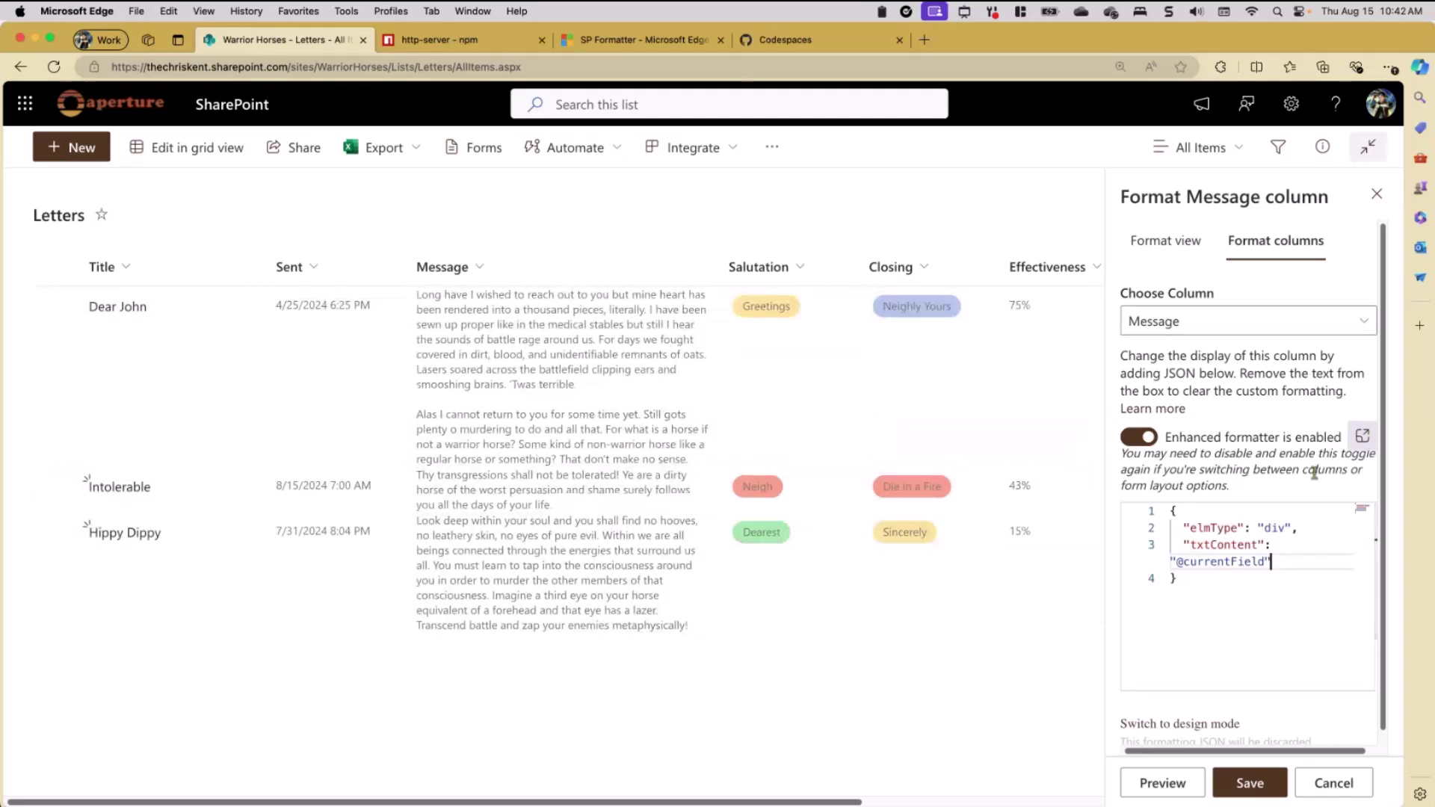
{"action": "left_click", "coordinate": [1263, 784]}
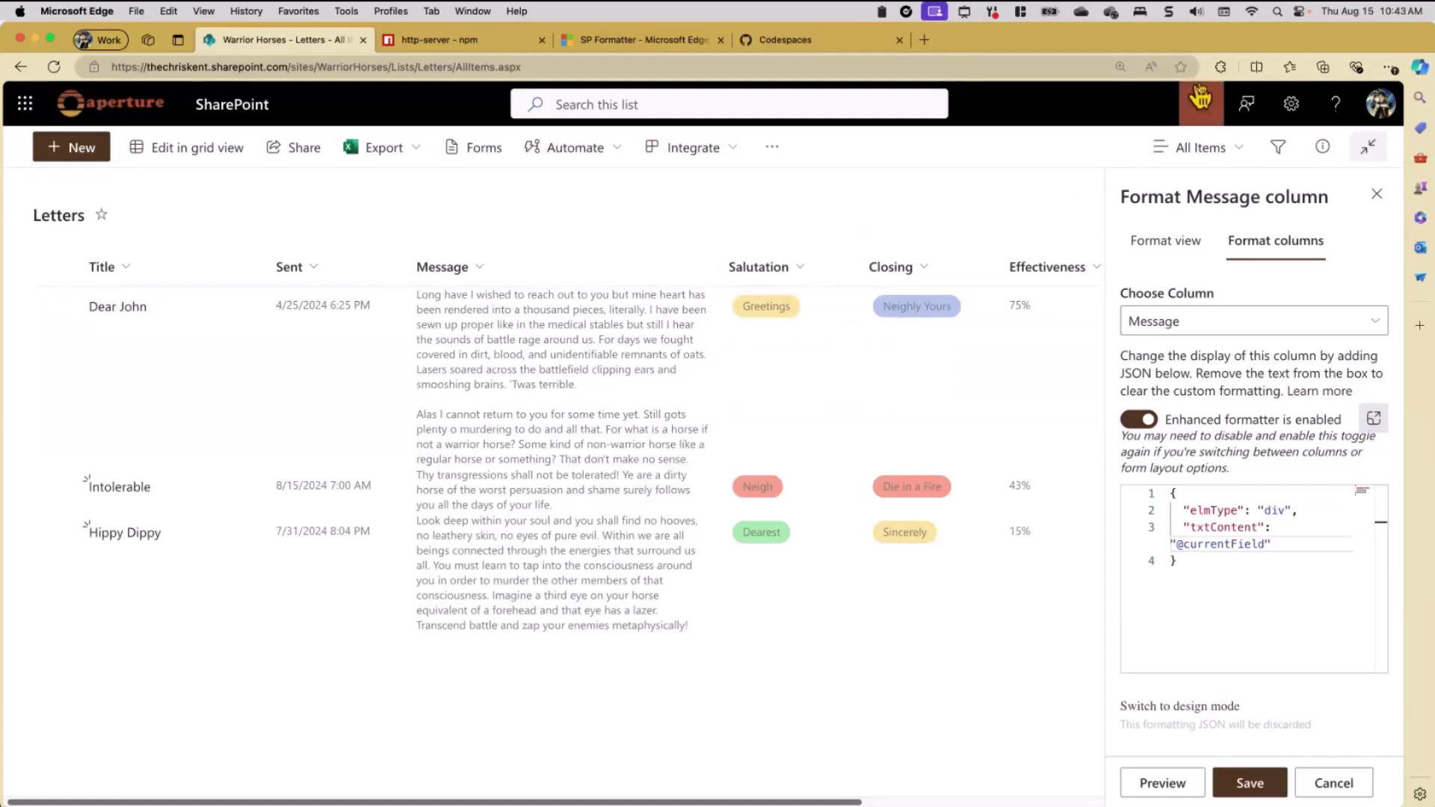
Step: Check the SP Formatter extension settings
{"action": "left_click", "coordinate": [1220, 67]}
{"action": "left_click", "coordinate": [1099, 193]}
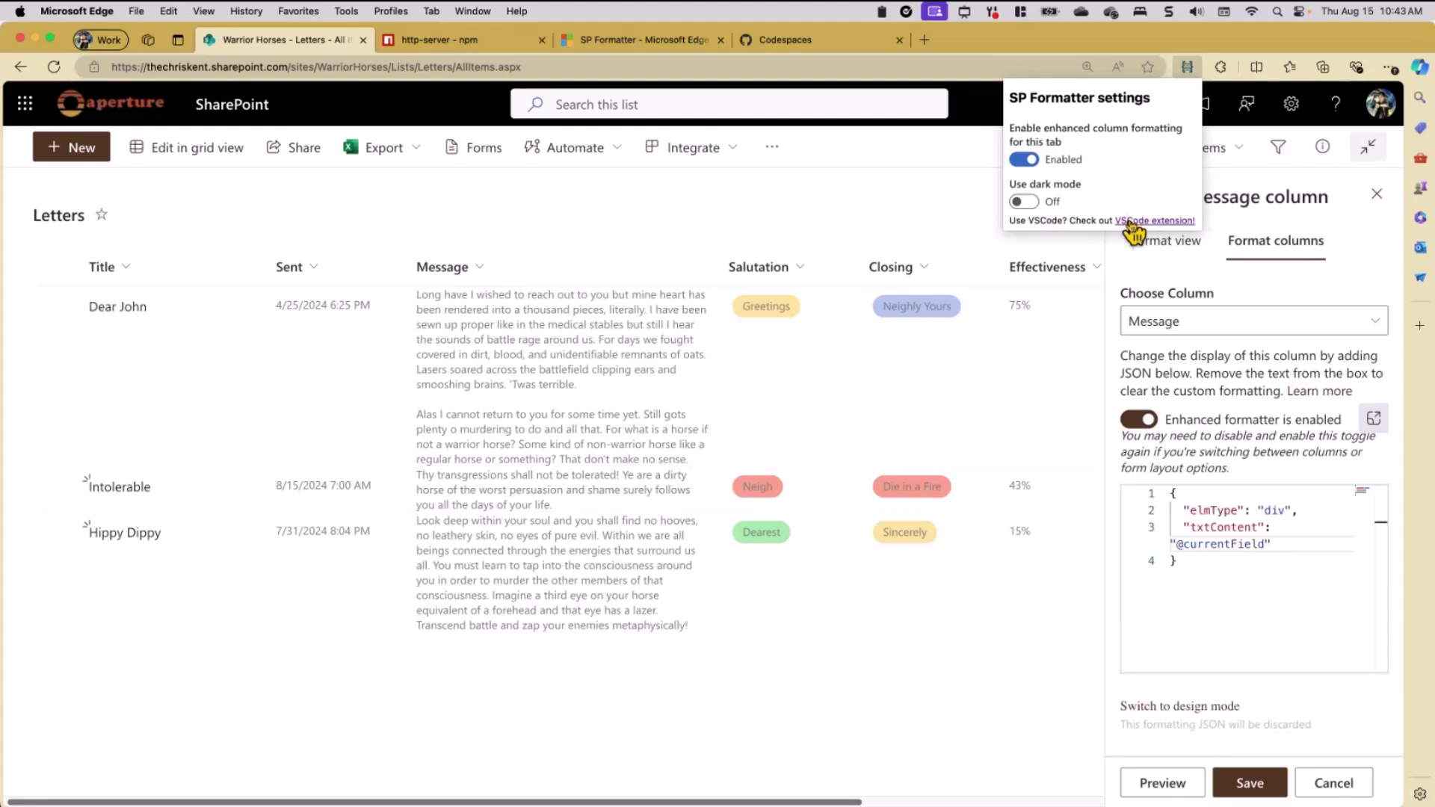
{"action": "left_click", "coordinate": [948, 47]}
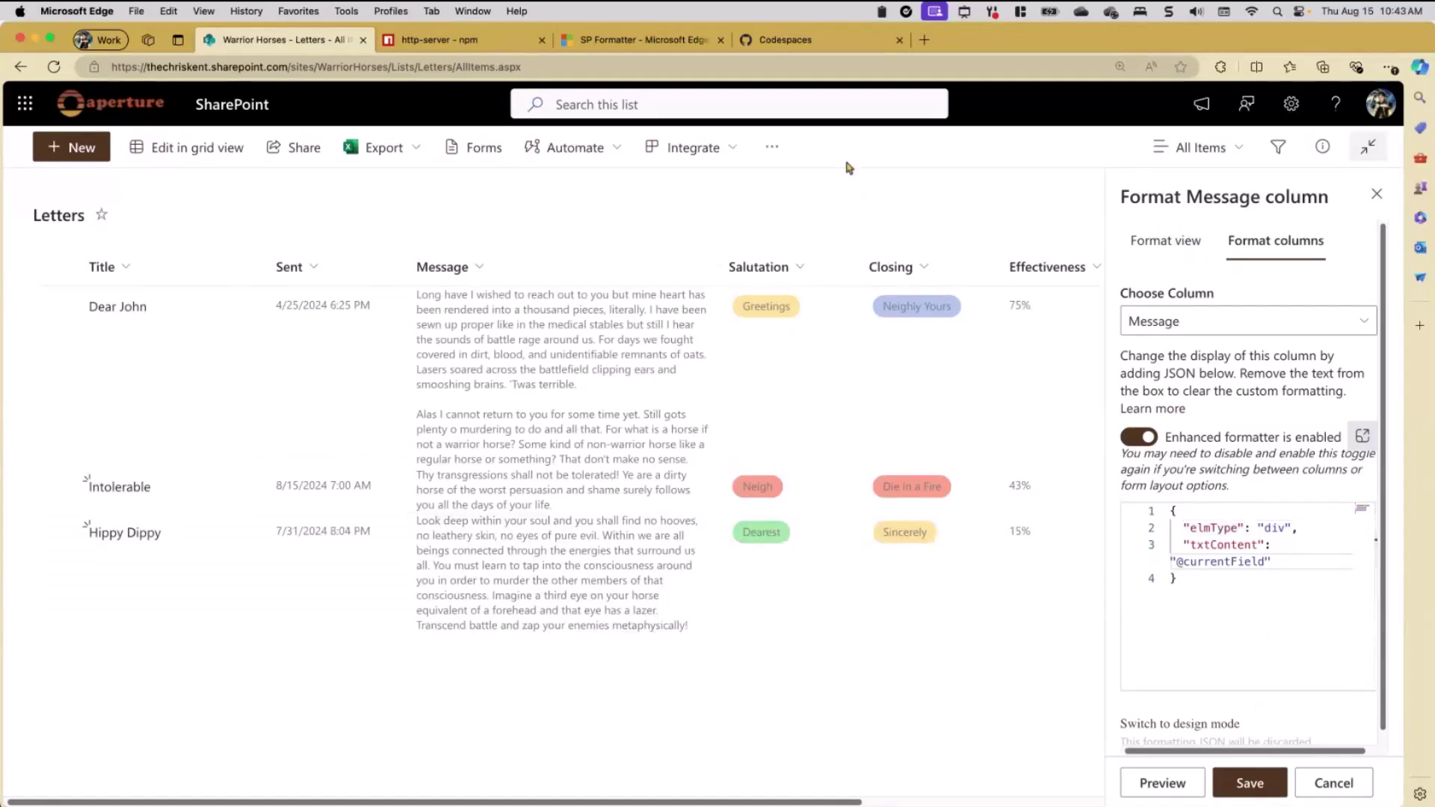
Step: In a new tab, go to aka.ms/list-formatting and open its GitHub repository
{"action": "left_click", "coordinate": [925, 40]}
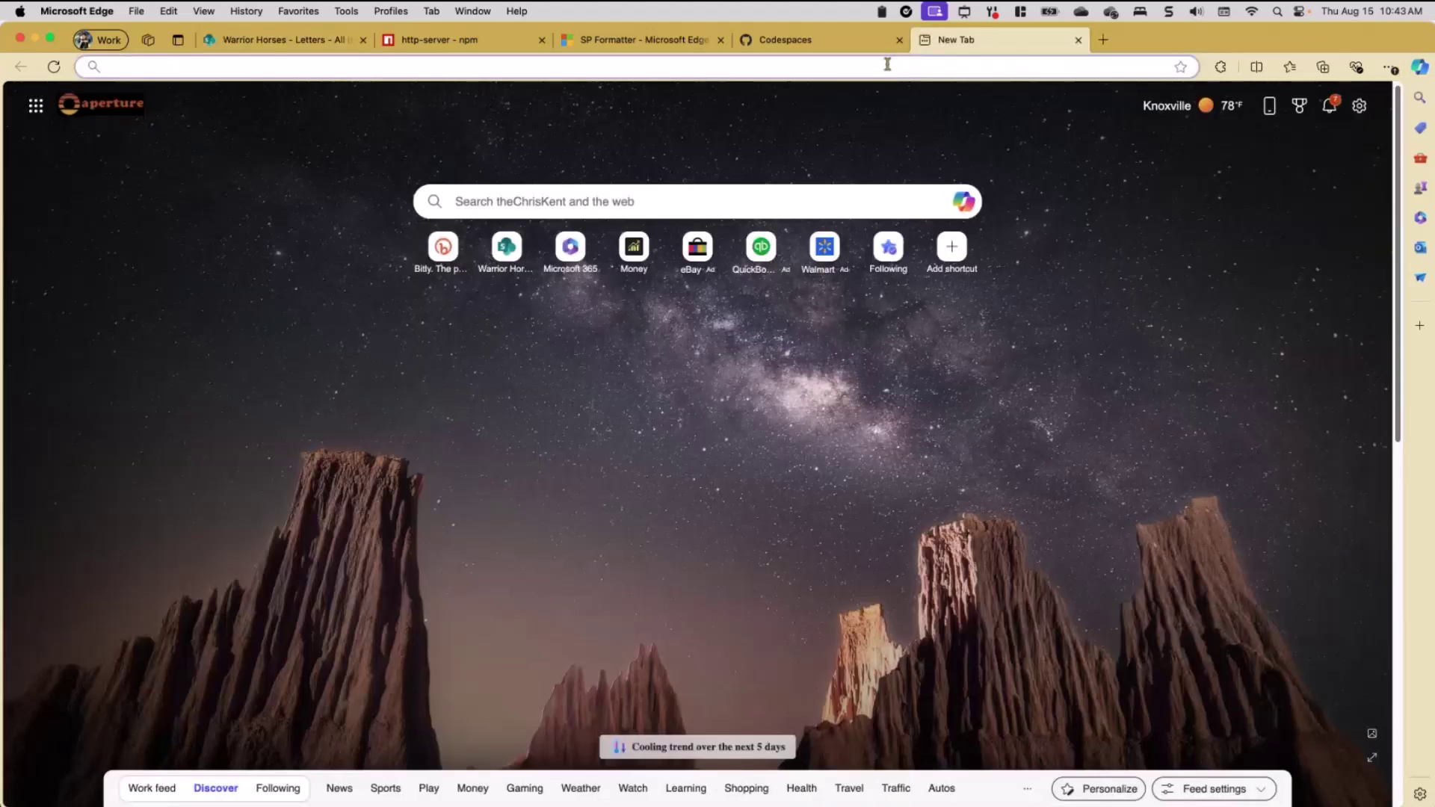
{"action": "type", "text": "aka.ms"}
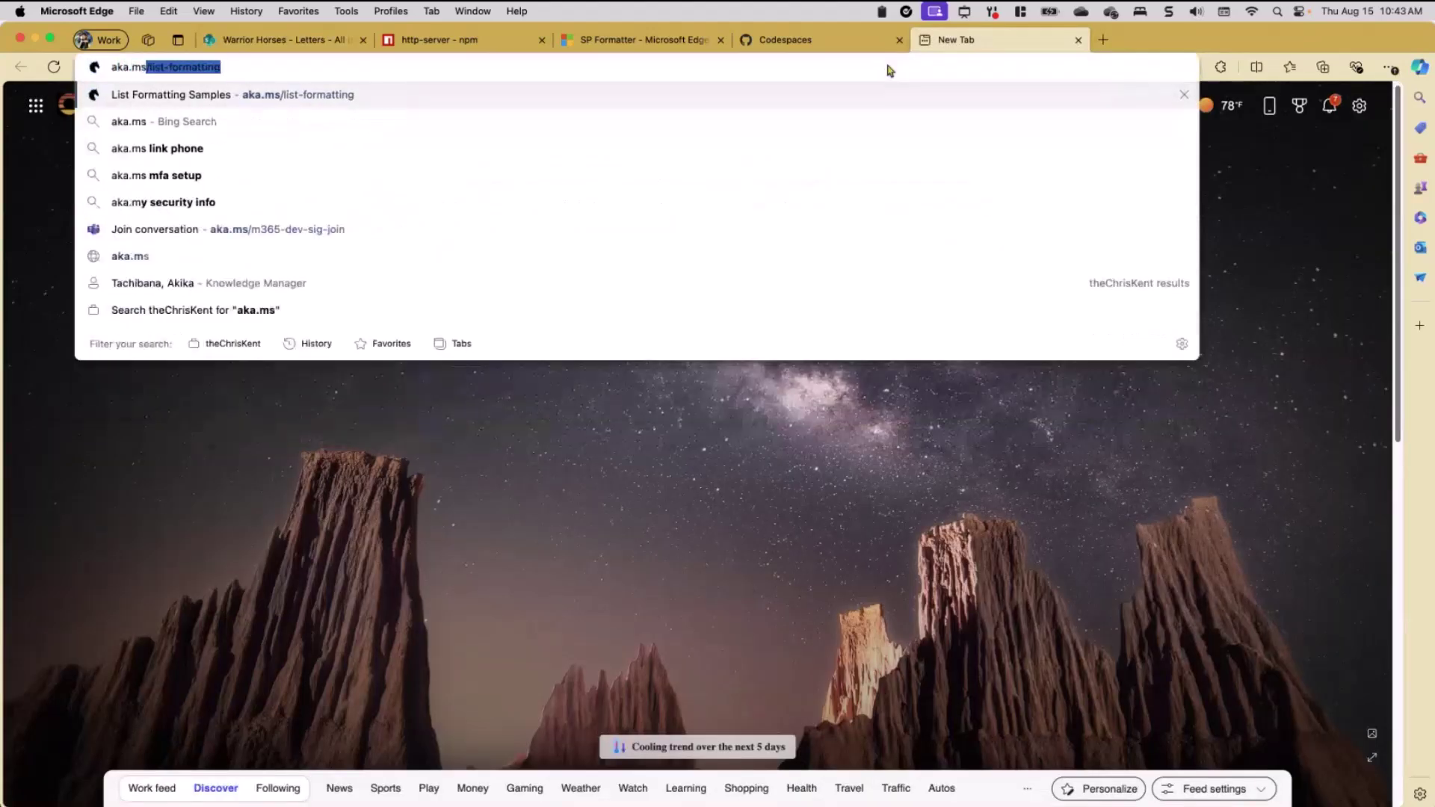
{"action": "type", "text": "/list-formatting"}
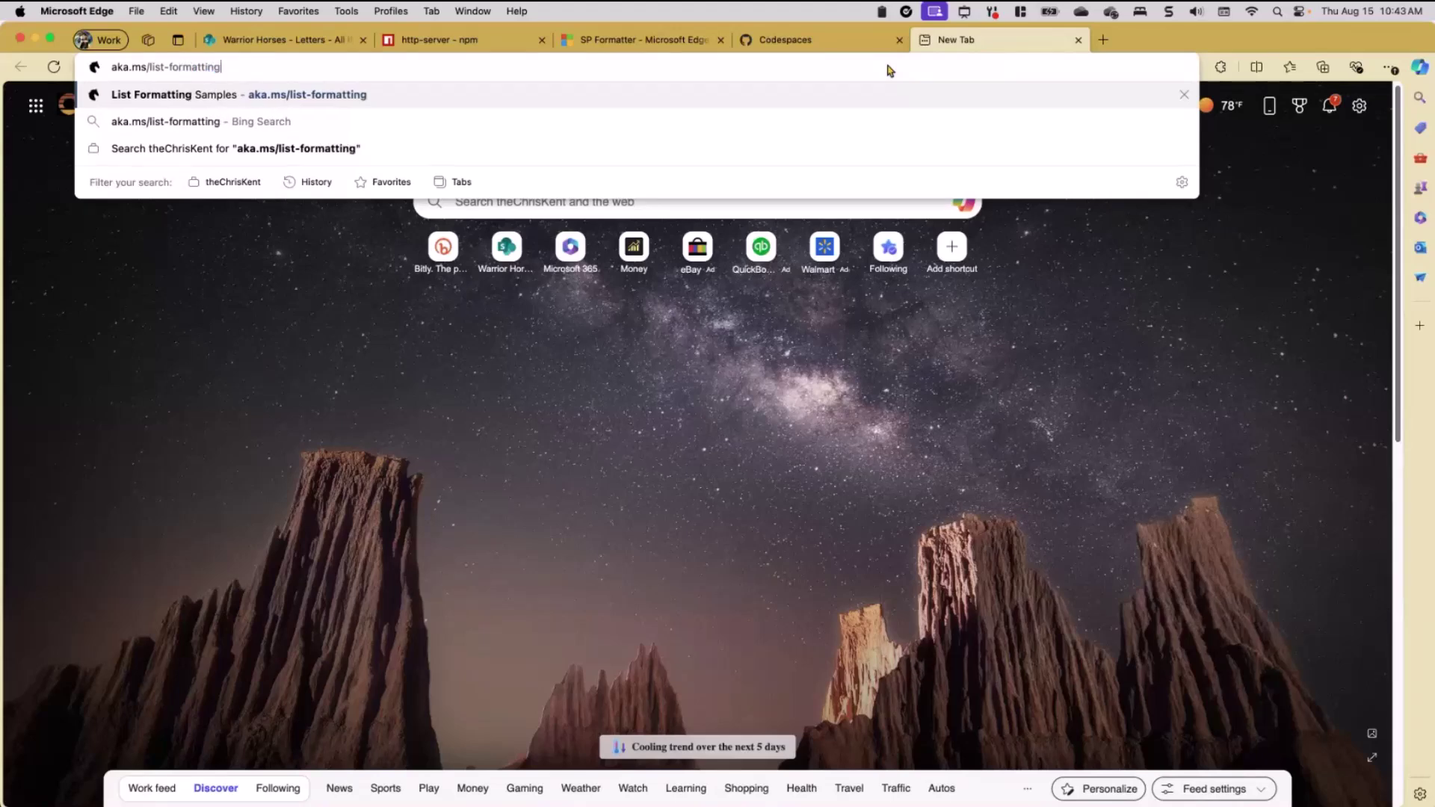
{"action": "key", "text": "Return"}
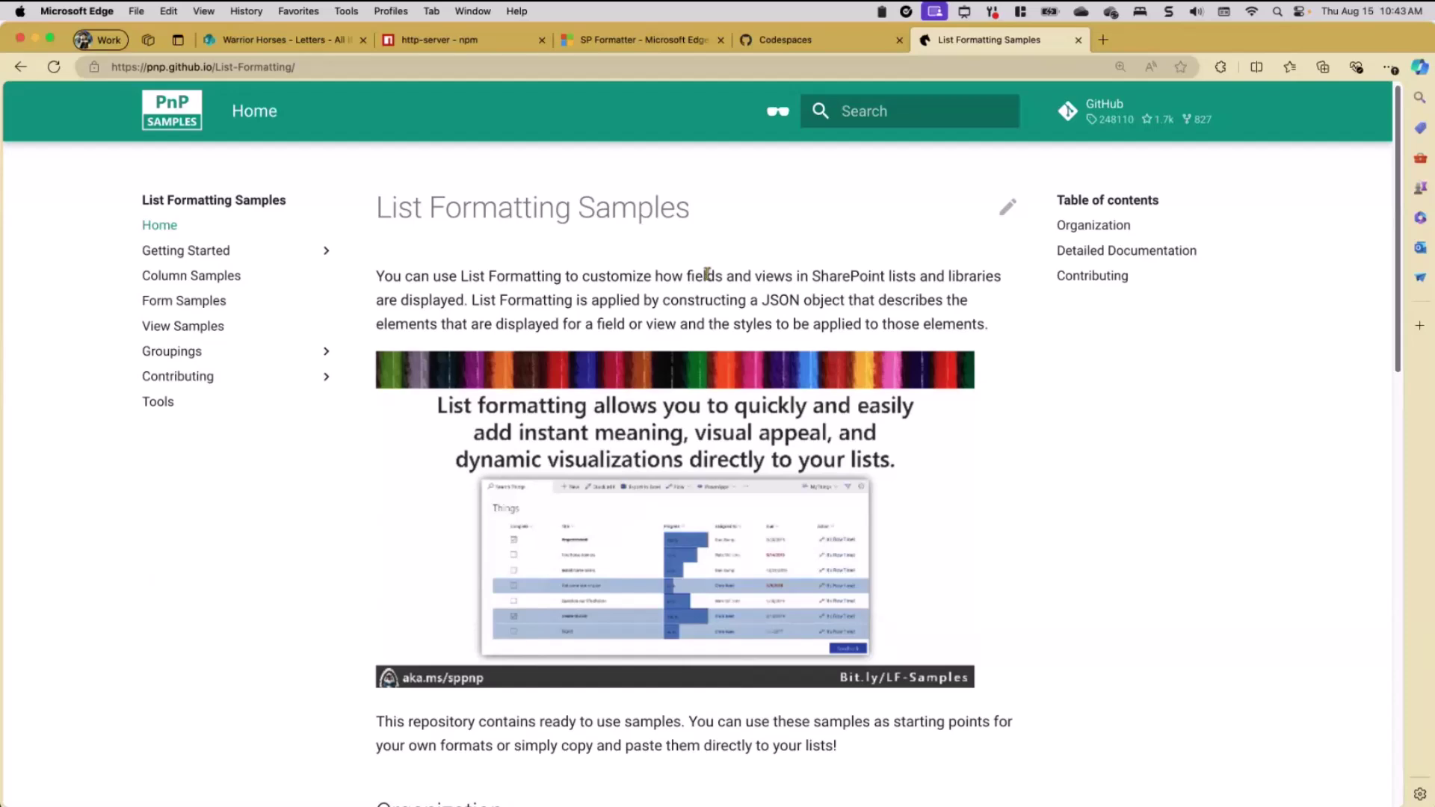
{"action": "left_click", "coordinate": [1098, 117]}
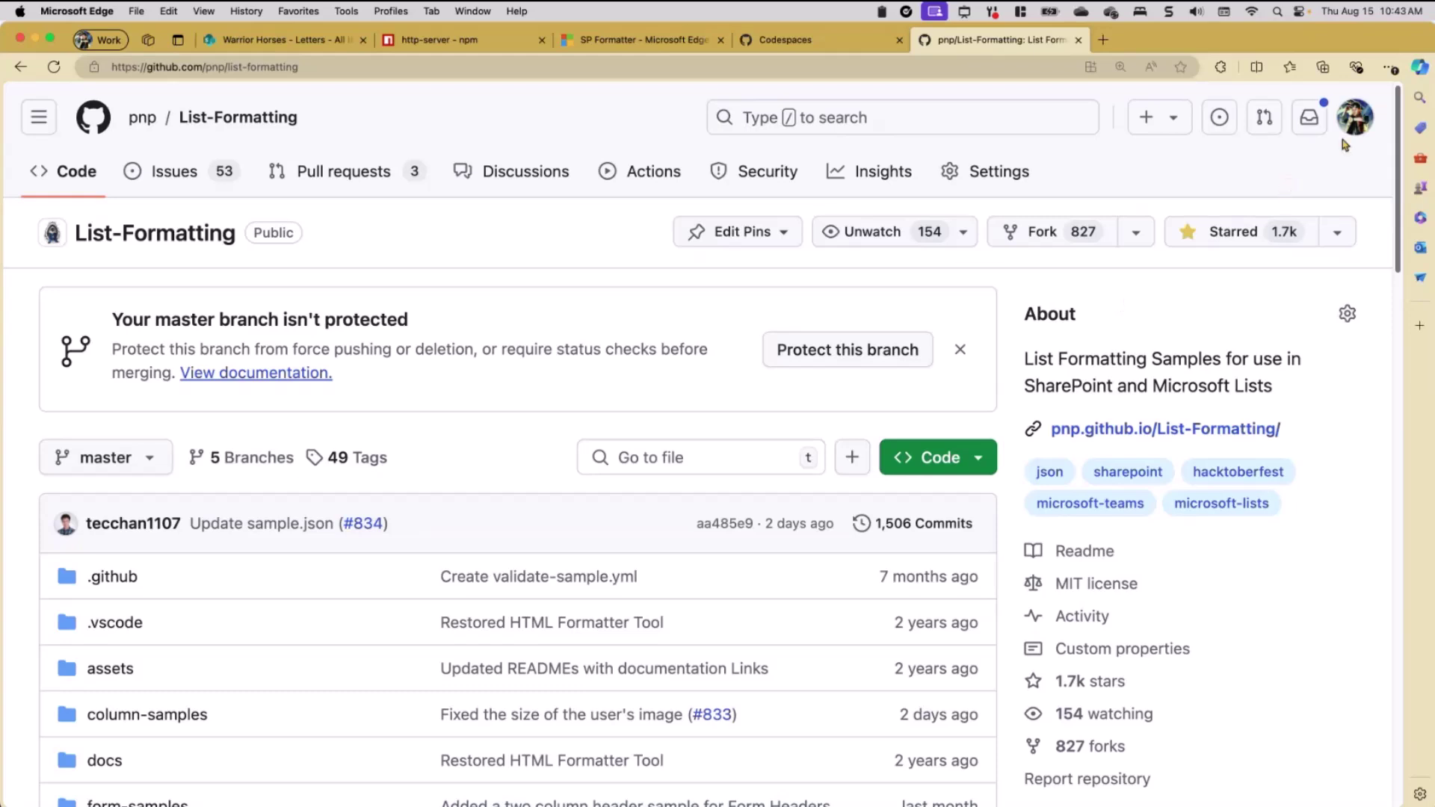
Step: Switch to your existing fork of List-Formatting from the Fork dropdown
{"action": "left_click", "coordinate": [1137, 234]}
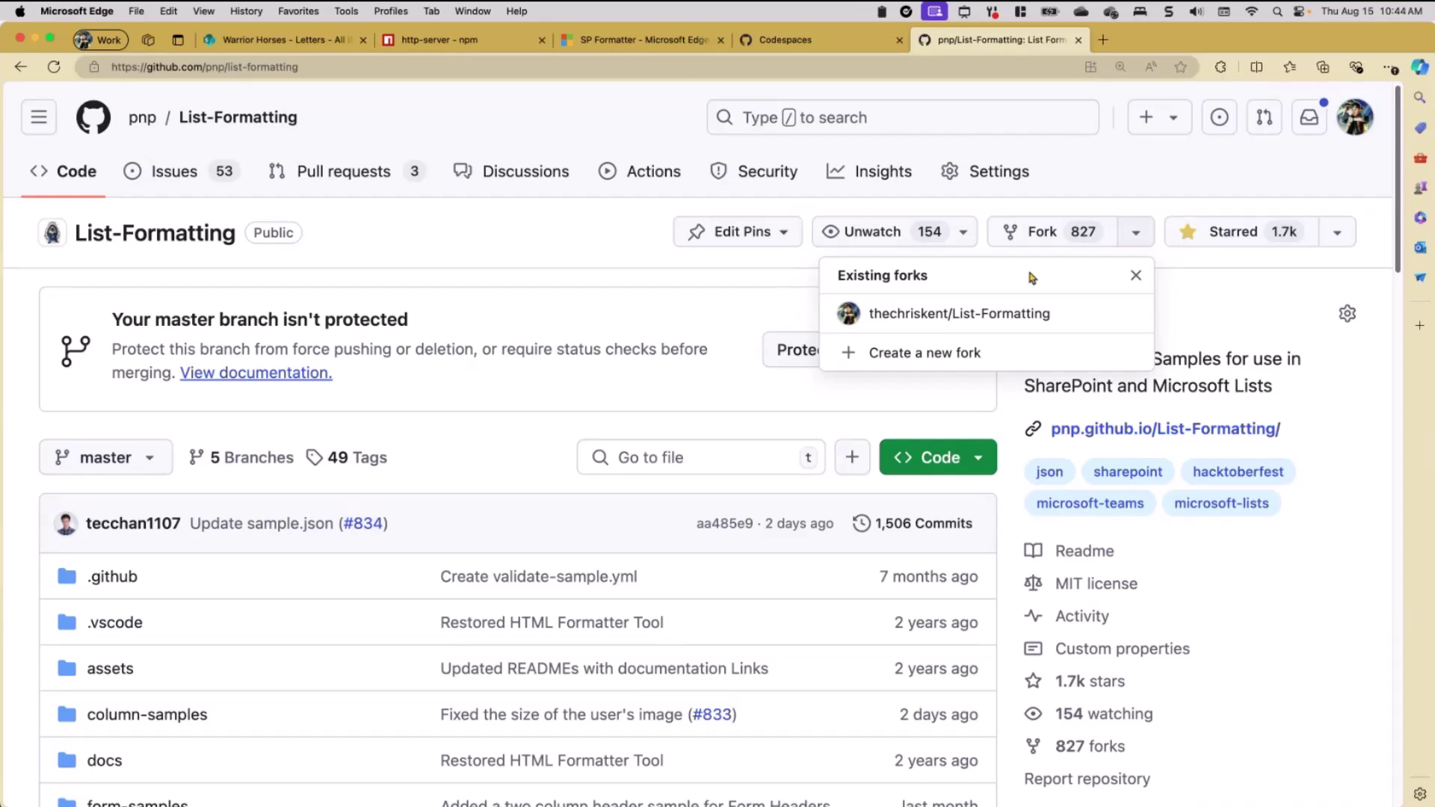
{"action": "left_click", "coordinate": [984, 322]}
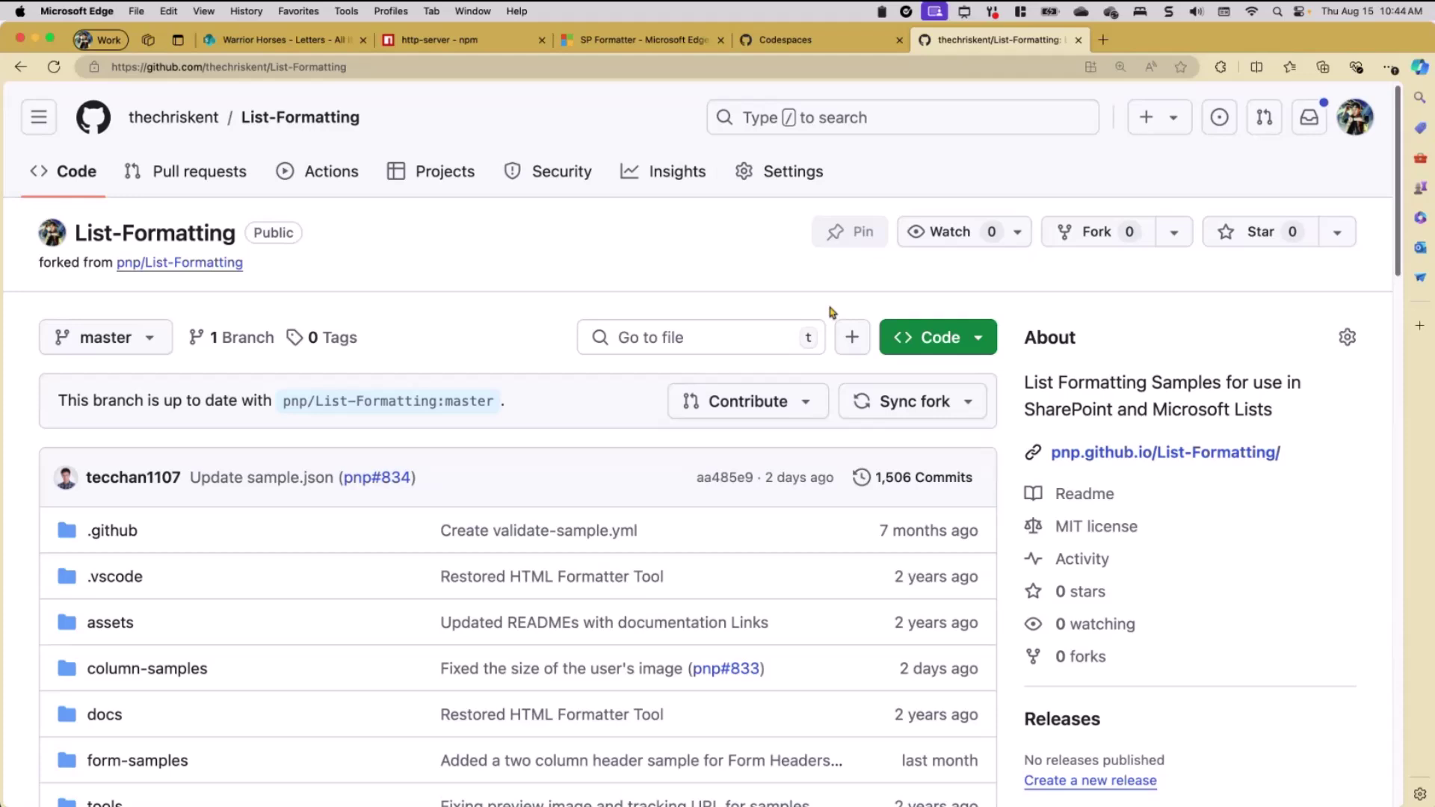
Step: Launch the expert barnacle codespace from the Code button's Codespaces options
{"action": "left_click", "coordinate": [943, 339]}
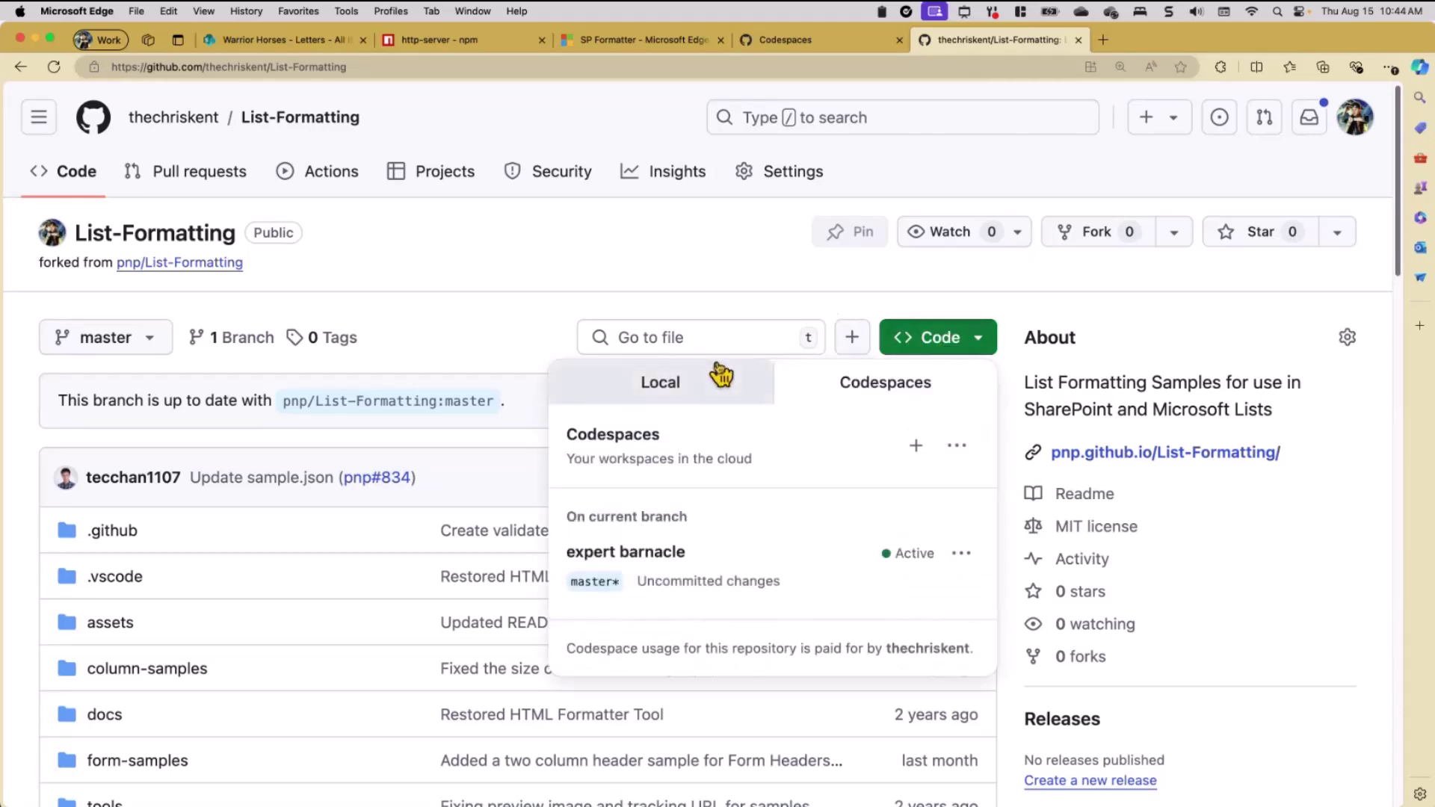
{"action": "left_click", "coordinate": [722, 374]}
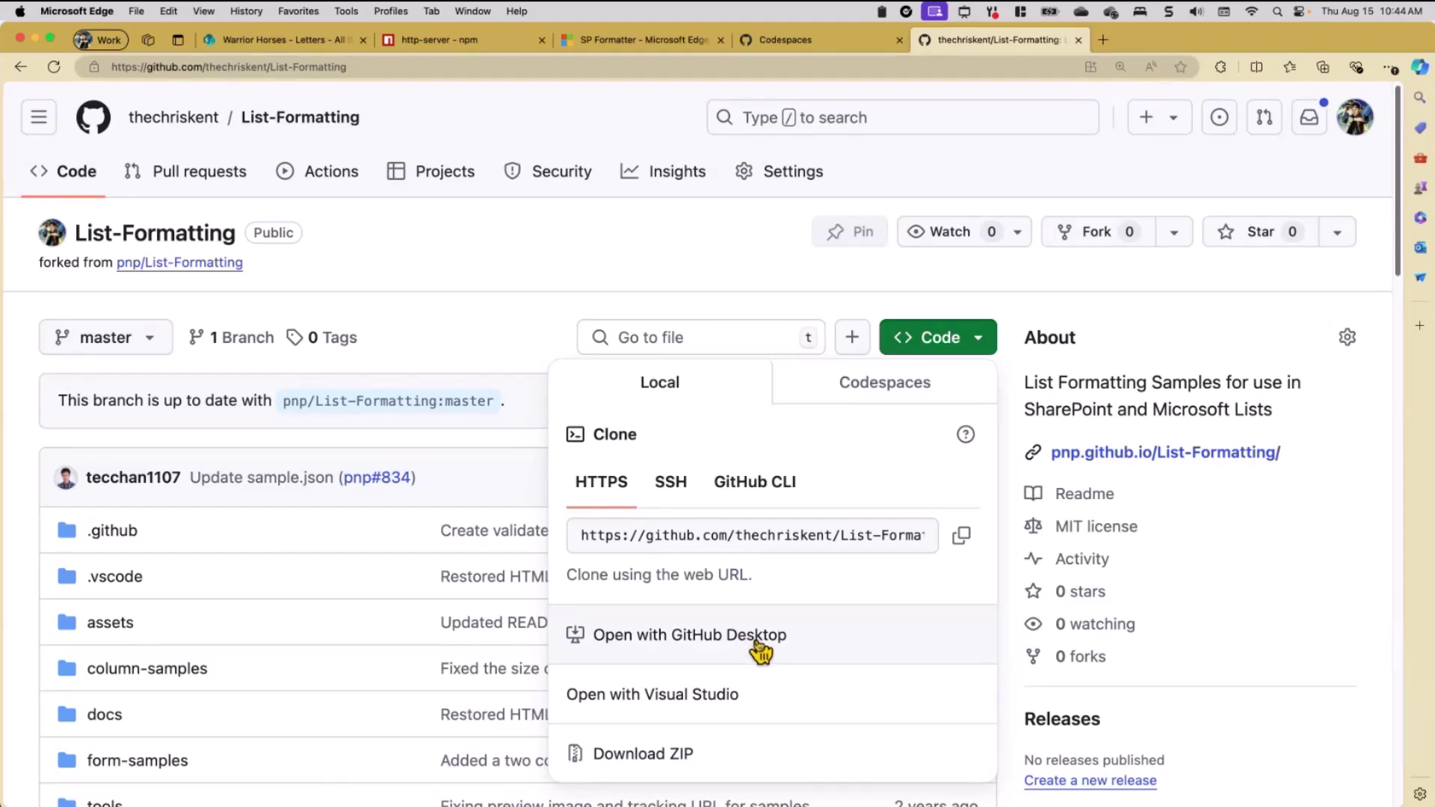
{"action": "left_click", "coordinate": [856, 403]}
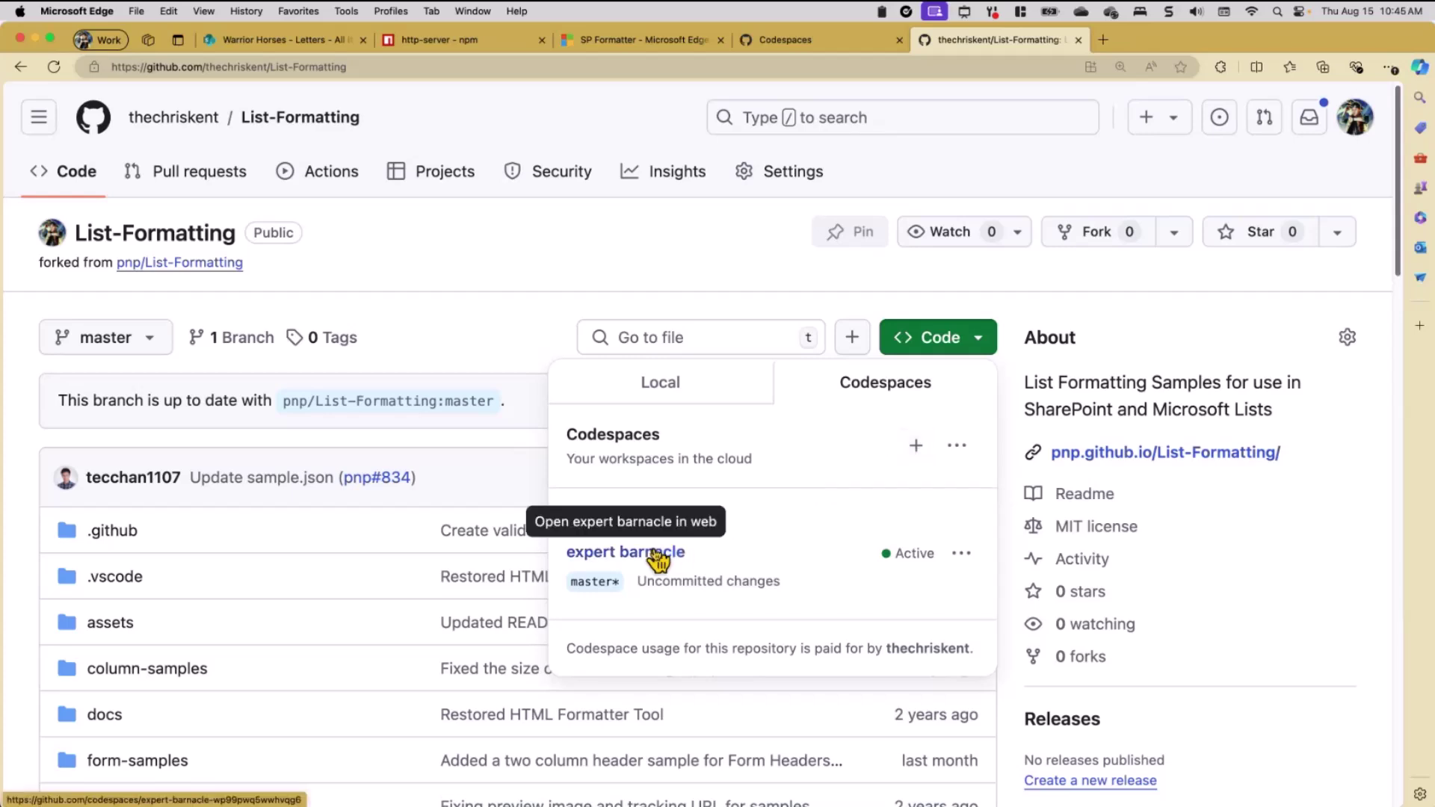
{"action": "left_click", "coordinate": [645, 561]}
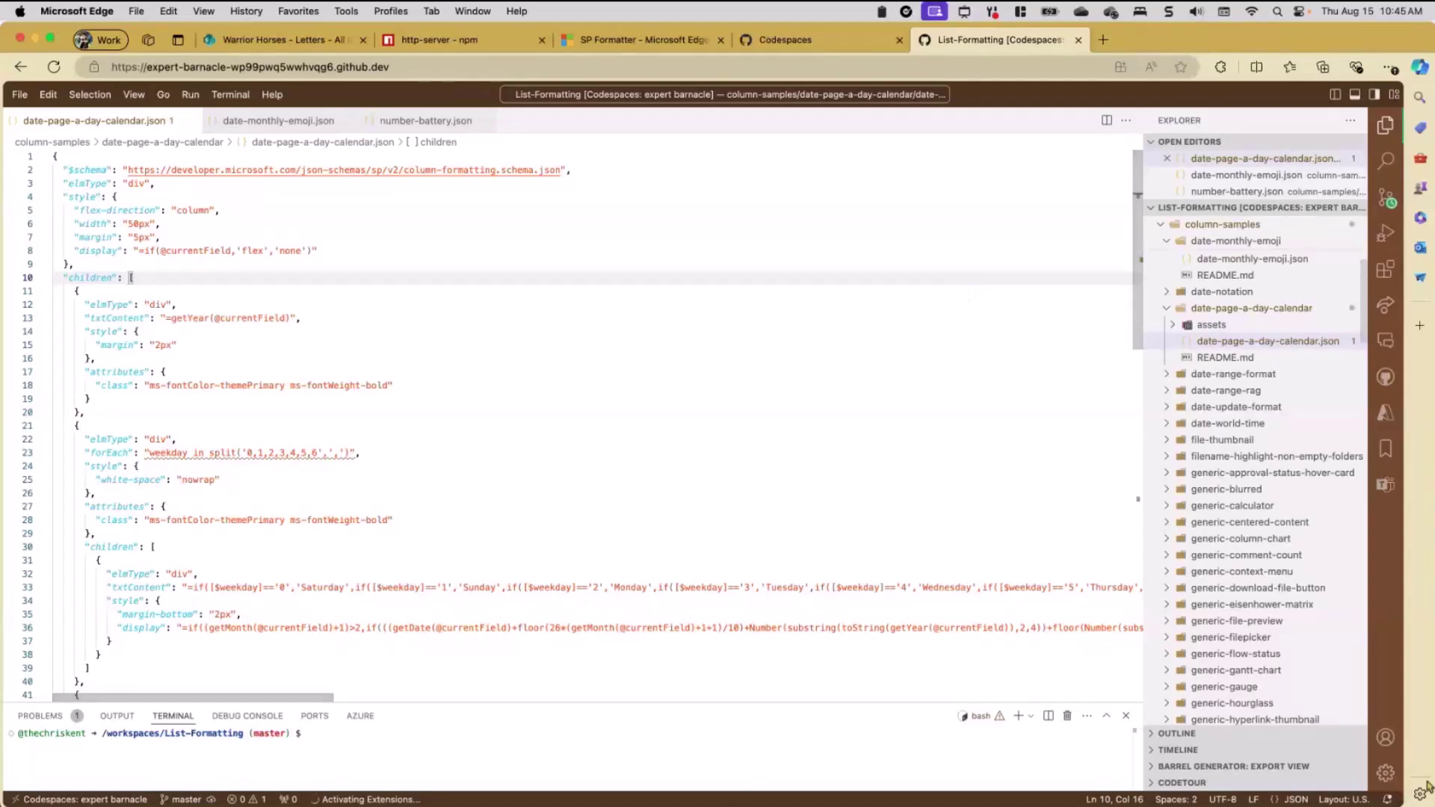
Step: Glance at the Manage menu and scroll through date-page-a-day-calendar.json to line 5
{"action": "left_click", "coordinate": [1387, 773]}
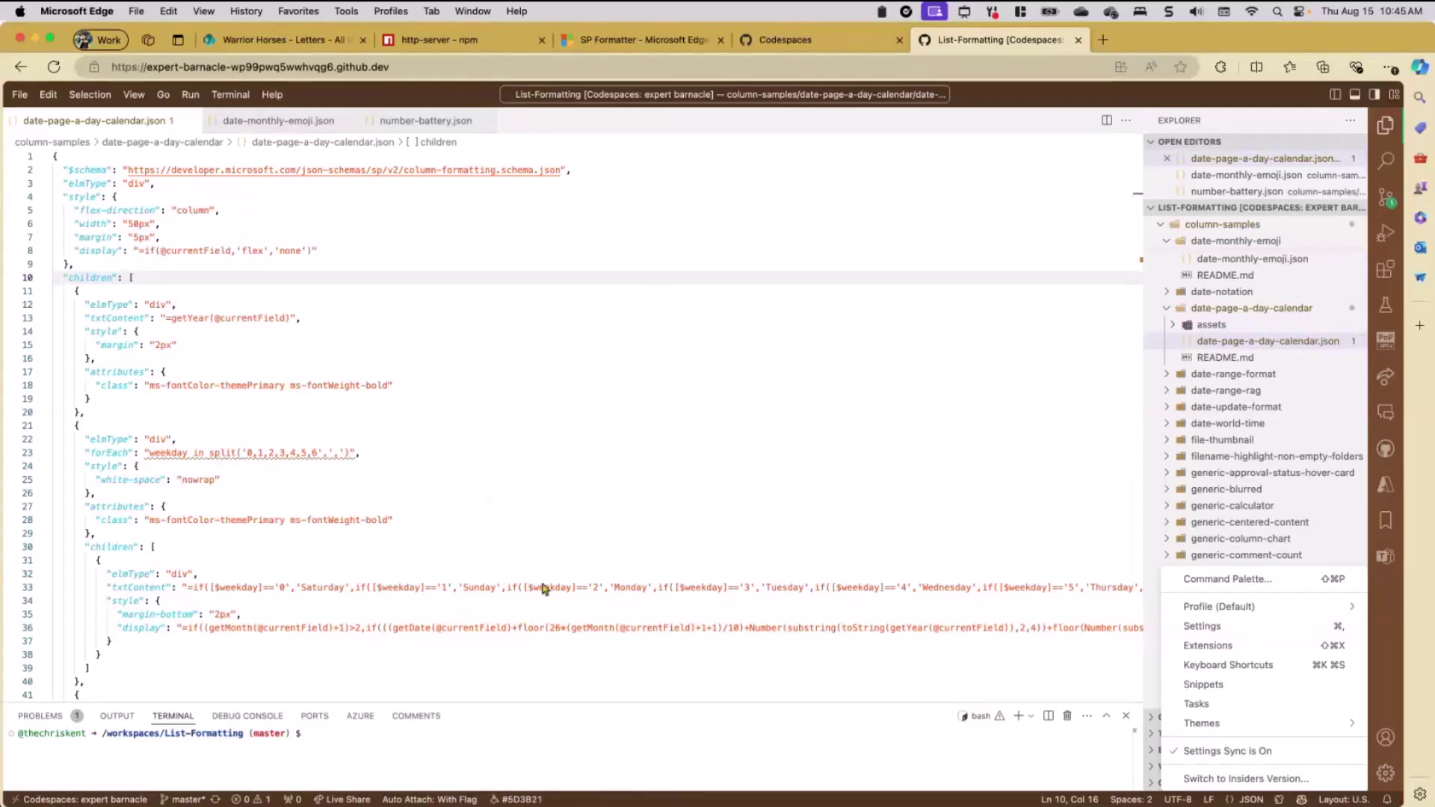
{"action": "key", "text": "Escape"}
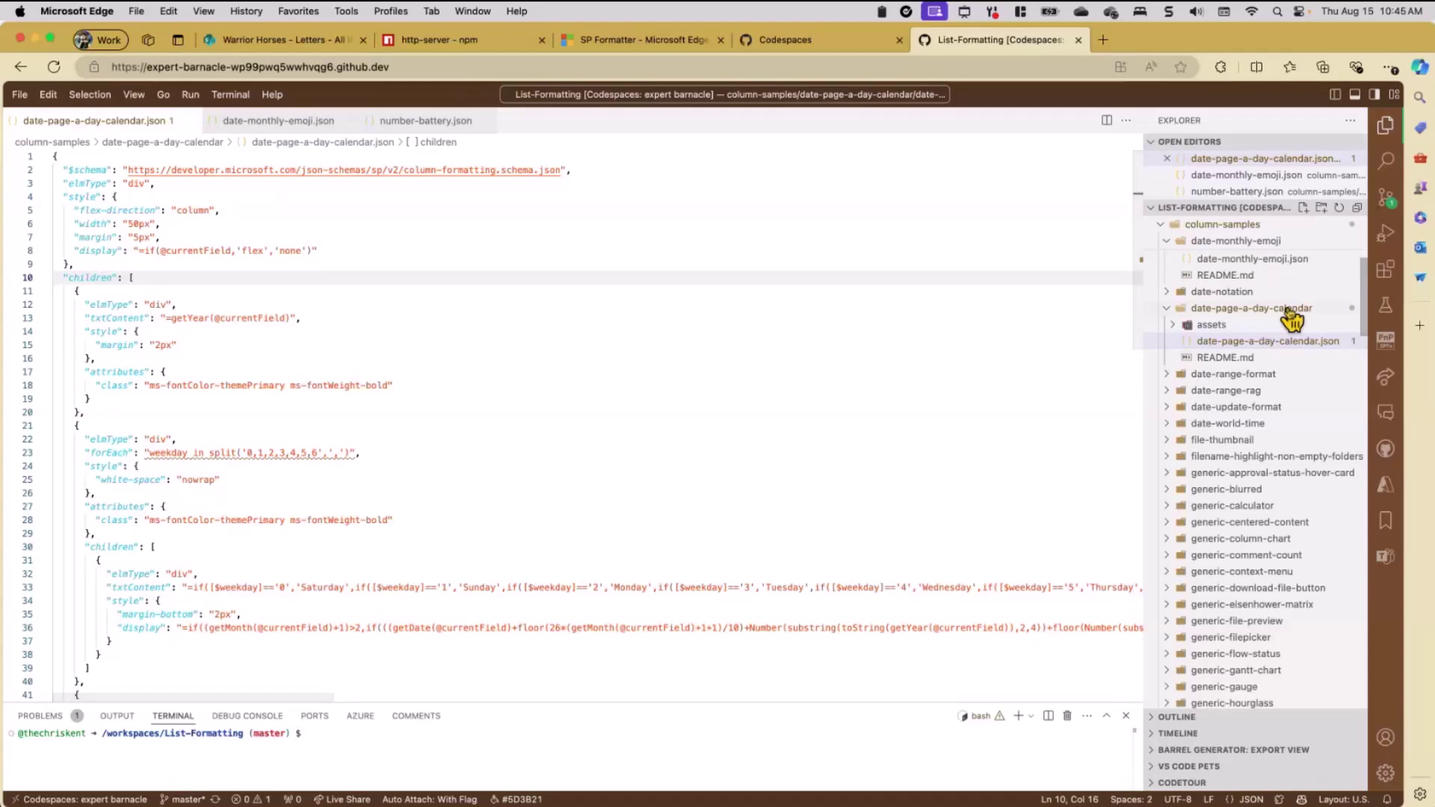
{"action": "scroll", "coordinate": [1290, 318], "scroll_direction": "up", "scroll_amount": 5}
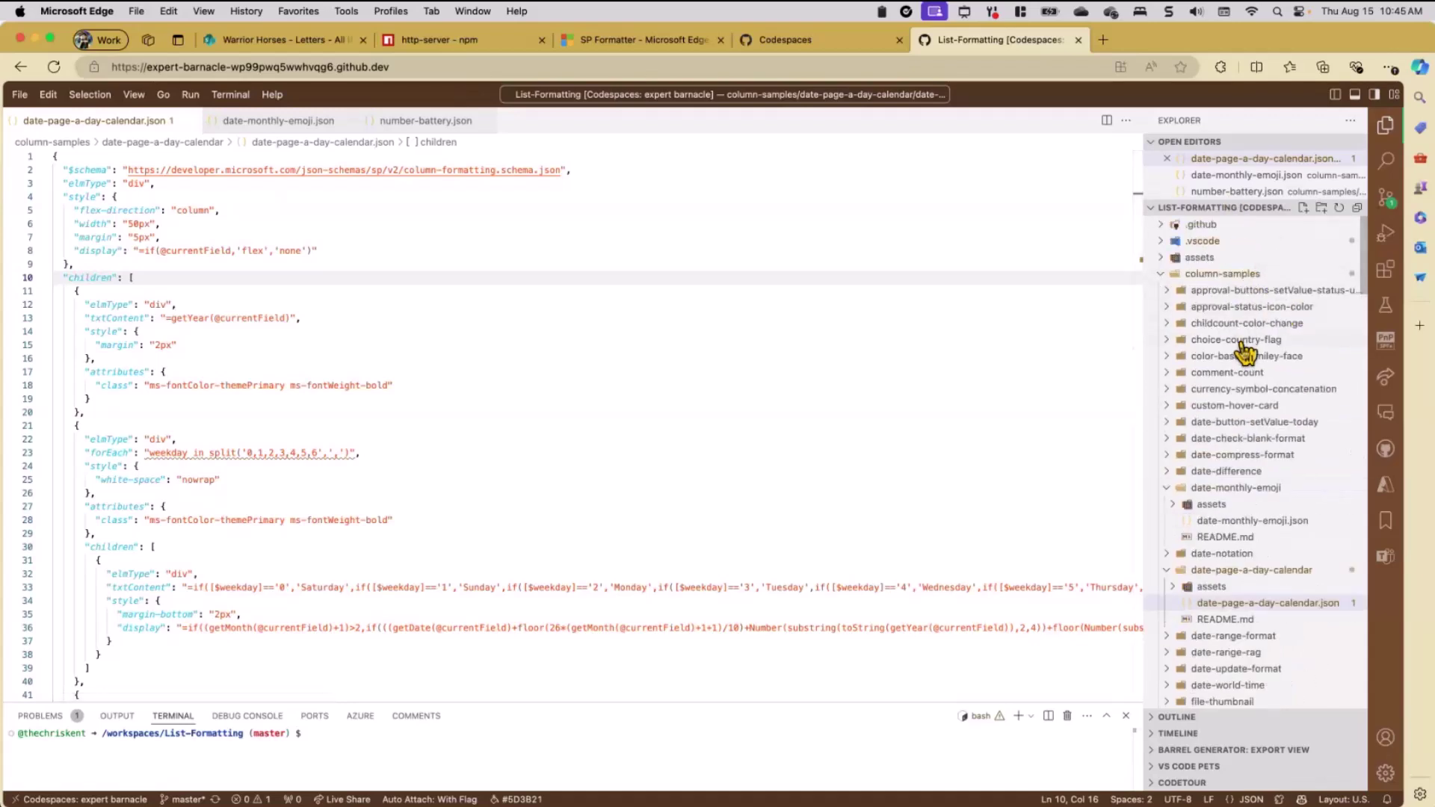
{"action": "scroll", "coordinate": [1279, 568], "scroll_direction": "down", "scroll_amount": 5}
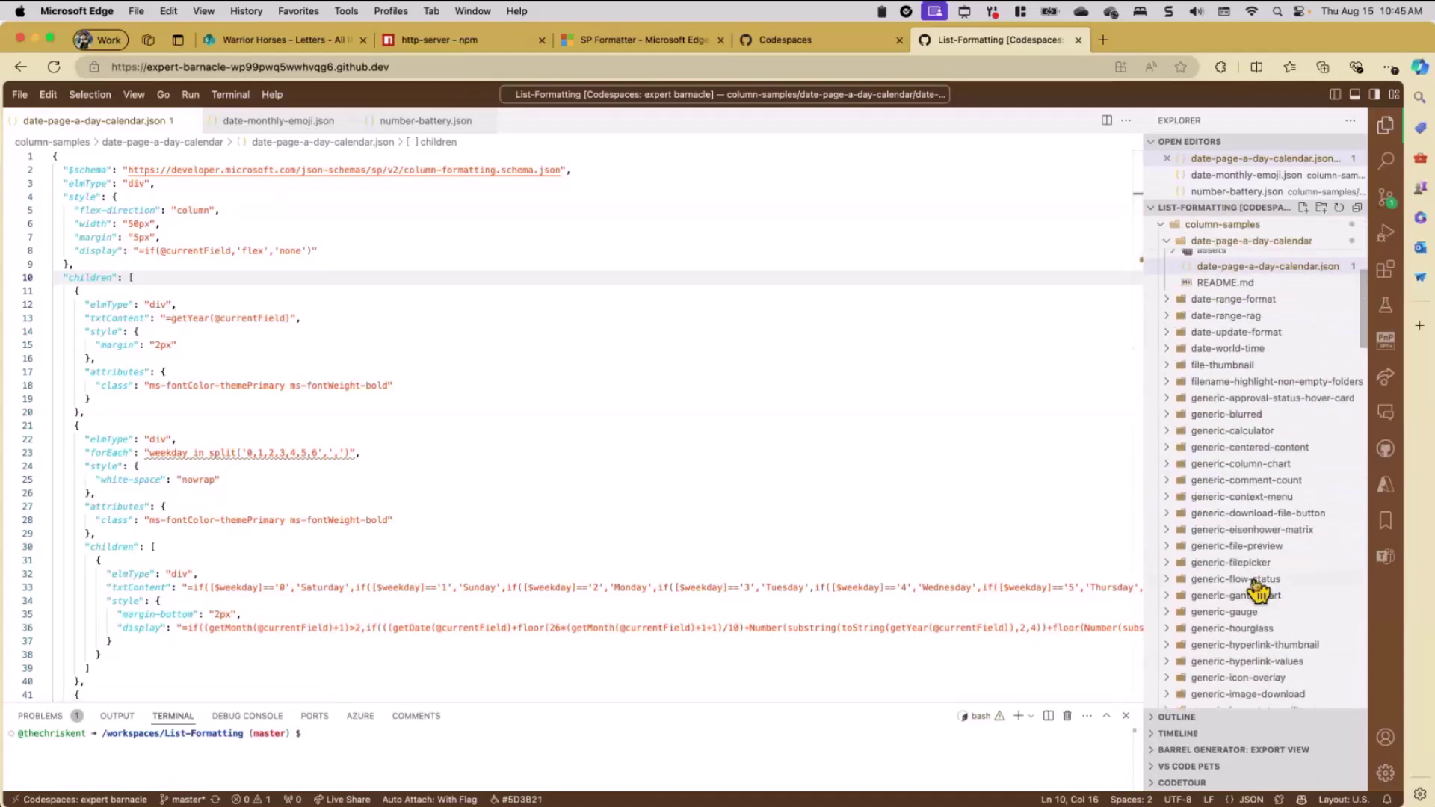
{"action": "scroll", "coordinate": [1256, 523], "scroll_direction": "up", "scroll_amount": 4}
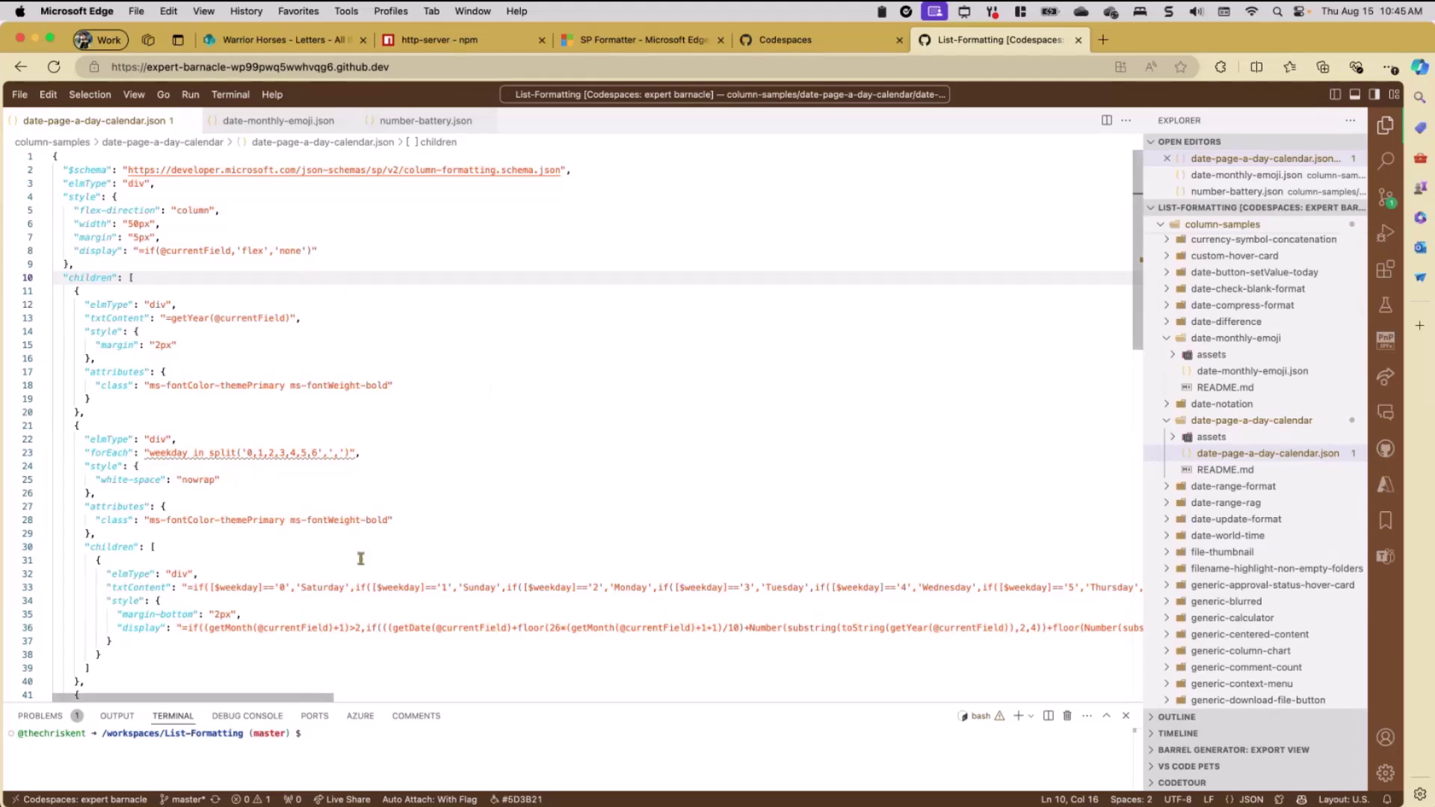
{"action": "left_click", "coordinate": [334, 214]}
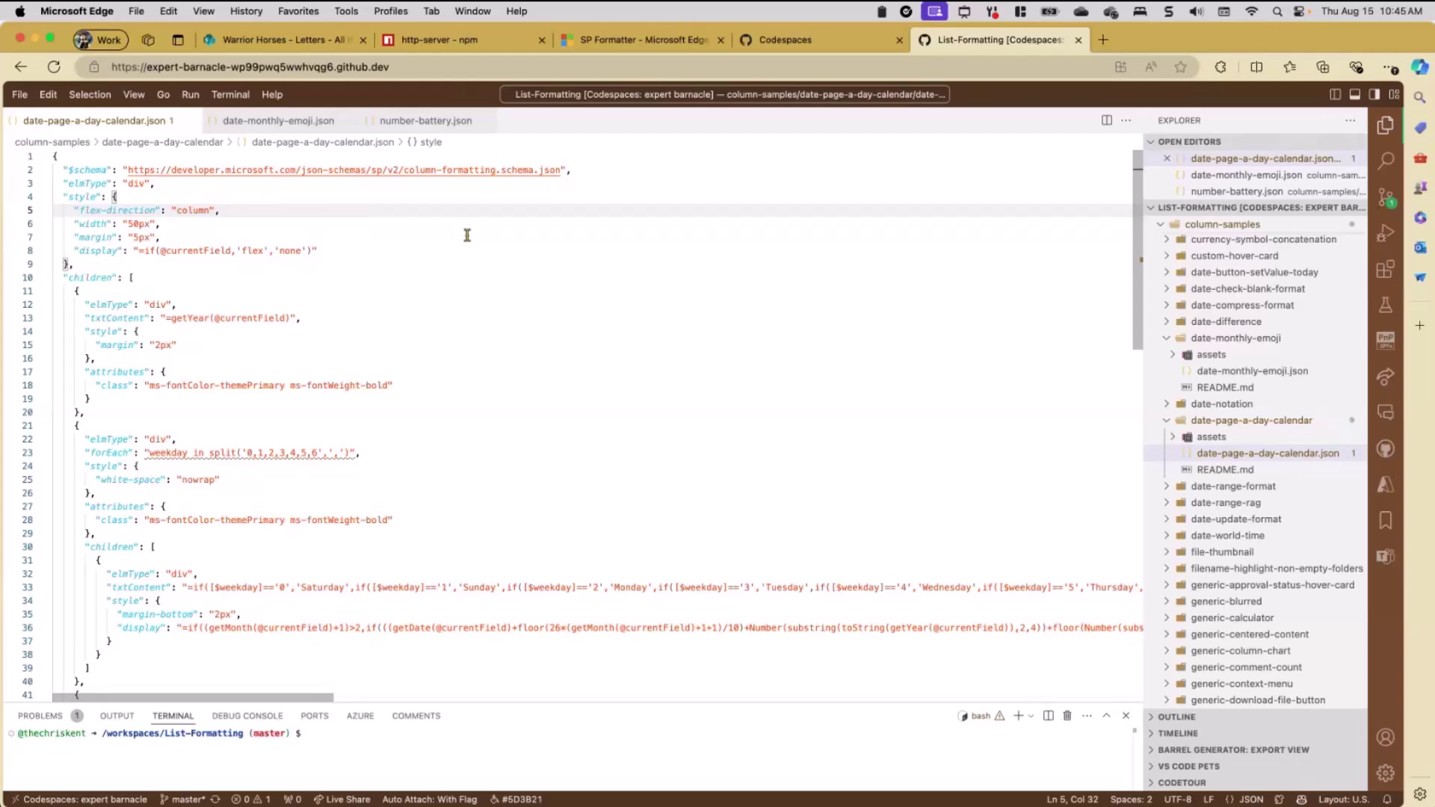
Step: Turn on word wrap via View: Toggle Word Wrap and show the installed extensions
{"action": "key", "text": "cmd+shift+p"}
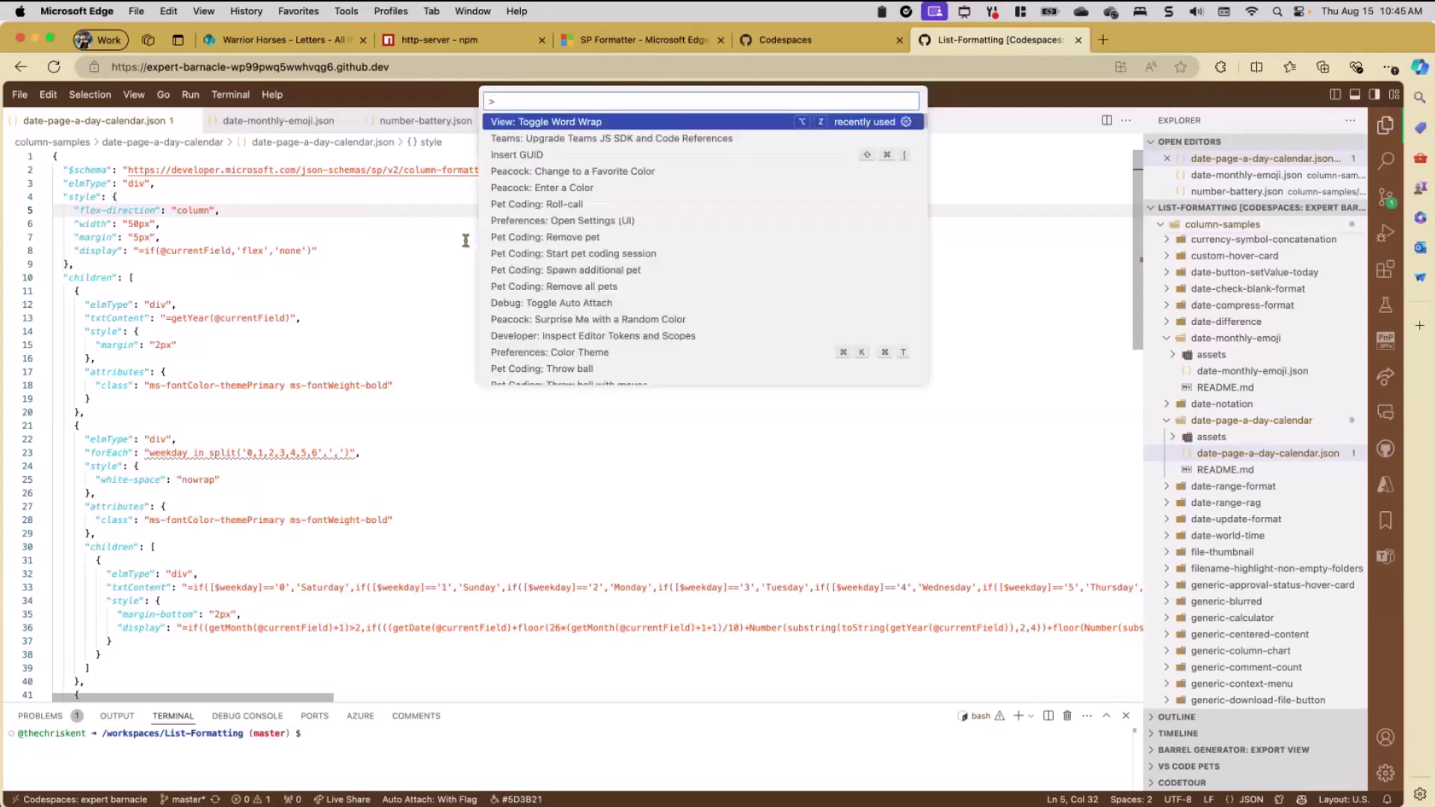
{"action": "left_click", "coordinate": [545, 124]}
{"action": "scroll", "coordinate": [754, 488], "scroll_direction": "down", "scroll_amount": 3}
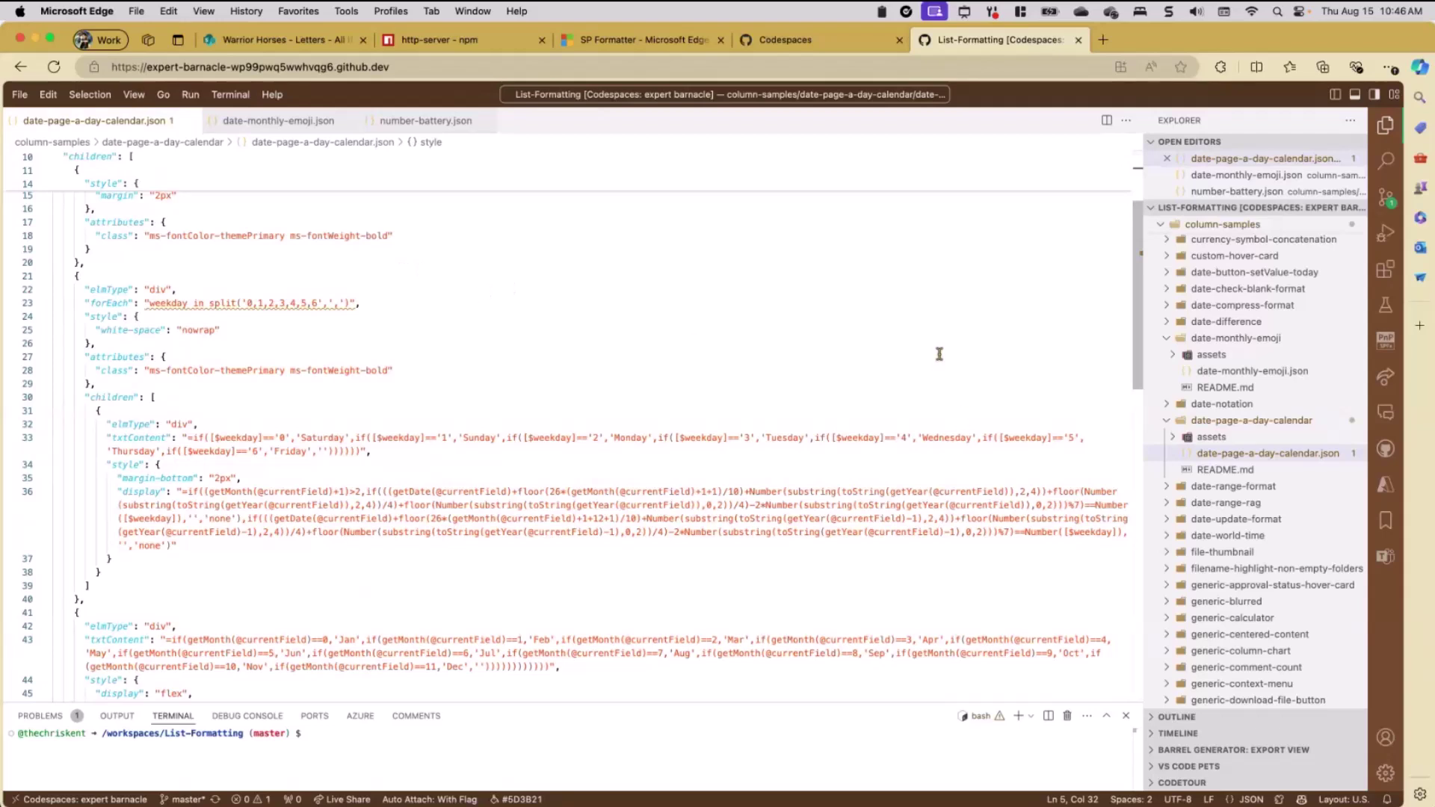
{"action": "left_click", "coordinate": [1385, 271]}
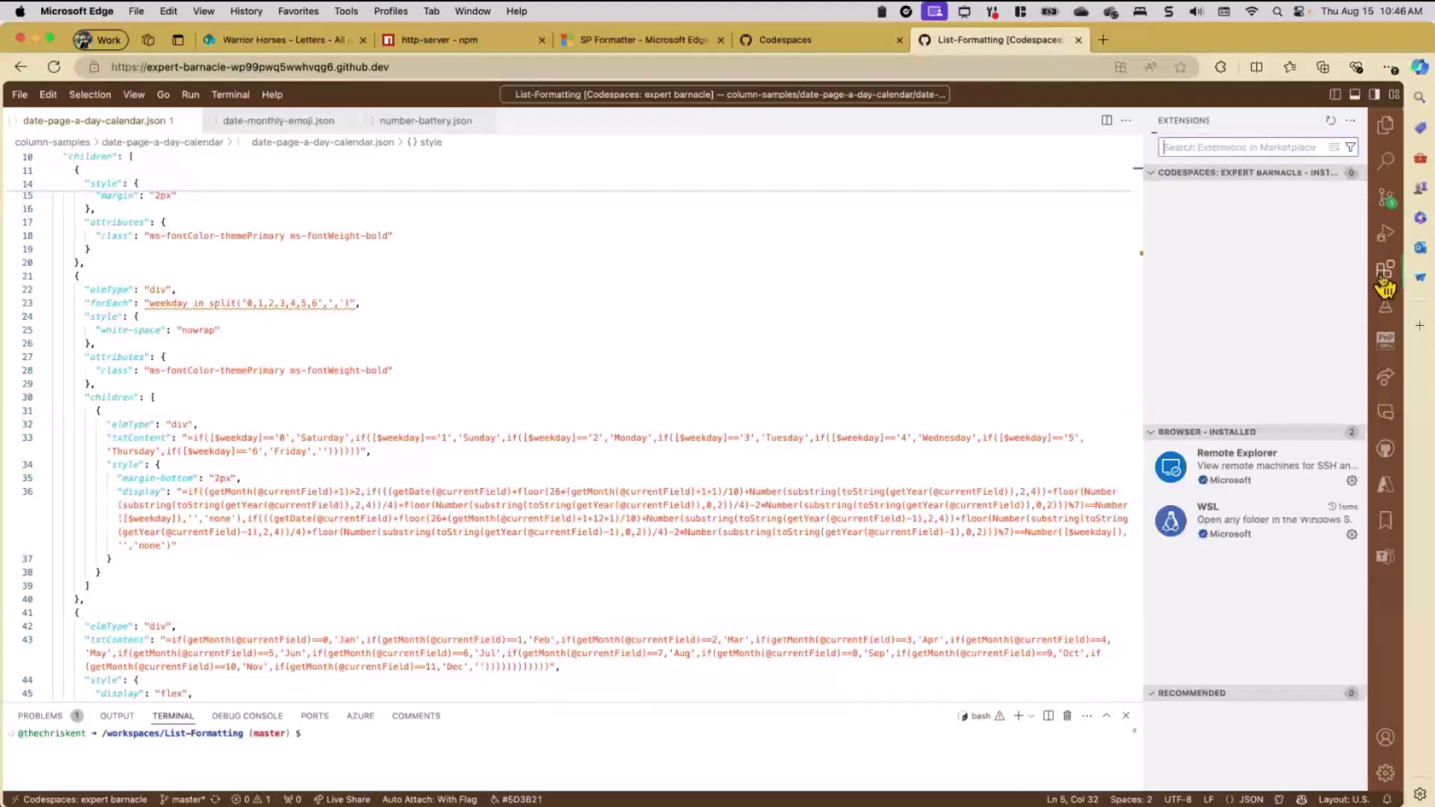
Step: Open the vscode-pets details, then expand VS Code Pets in Explorer and remove its pet
{"action": "scroll", "coordinate": [1271, 288], "scroll_direction": "down", "scroll_amount": 15}
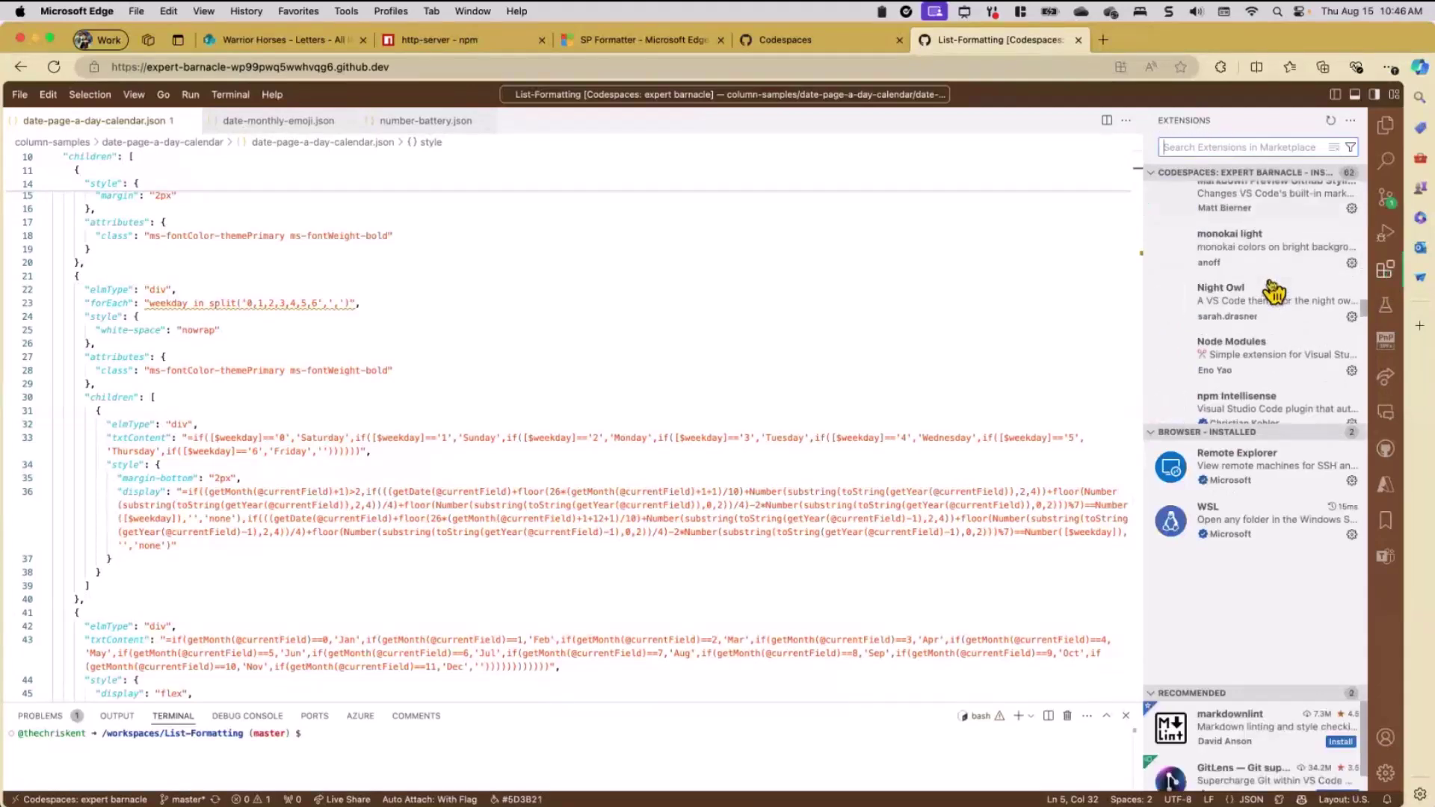
{"action": "left_click", "coordinate": [1263, 374]}
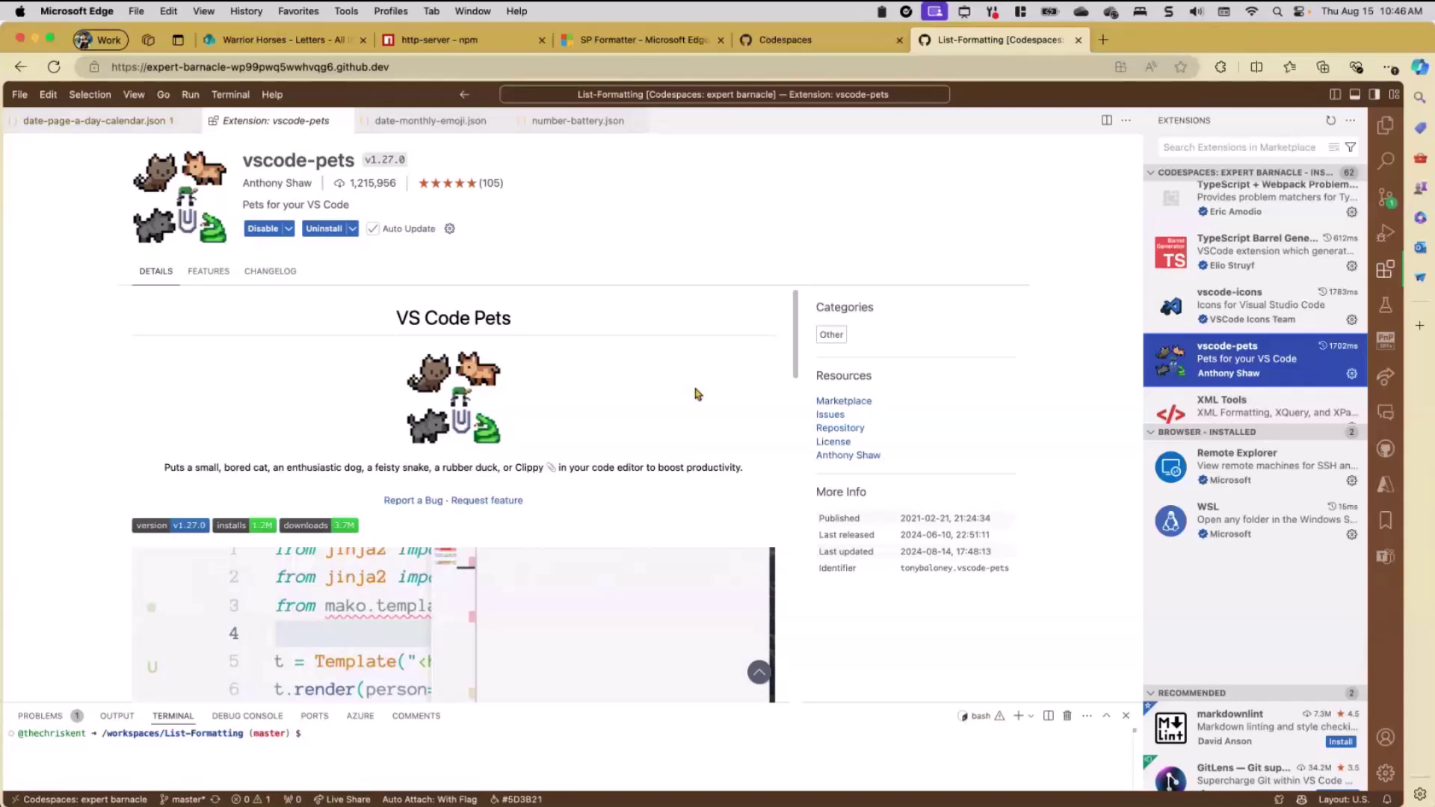
{"action": "left_click", "coordinate": [1385, 125]}
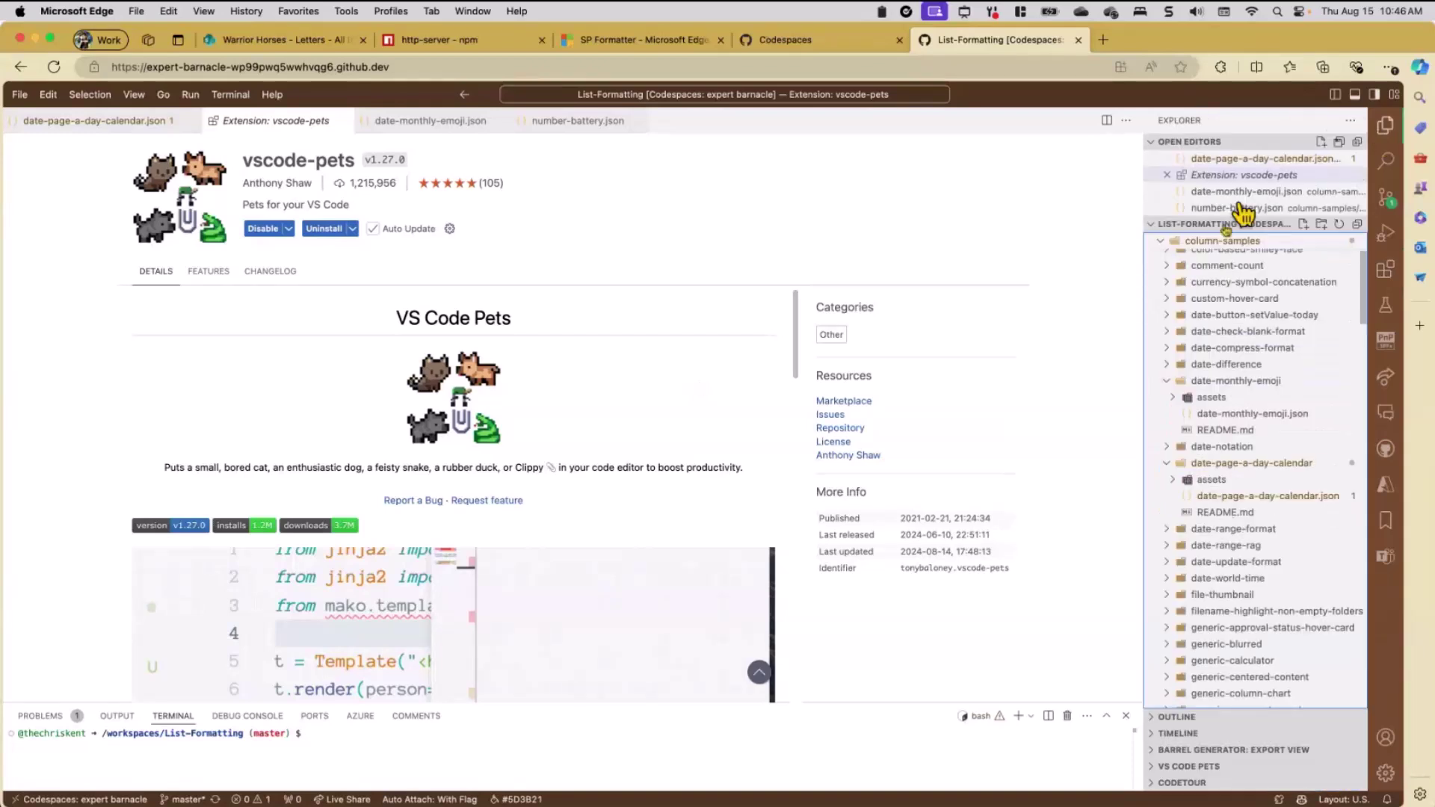
{"action": "left_click", "coordinate": [1157, 767]}
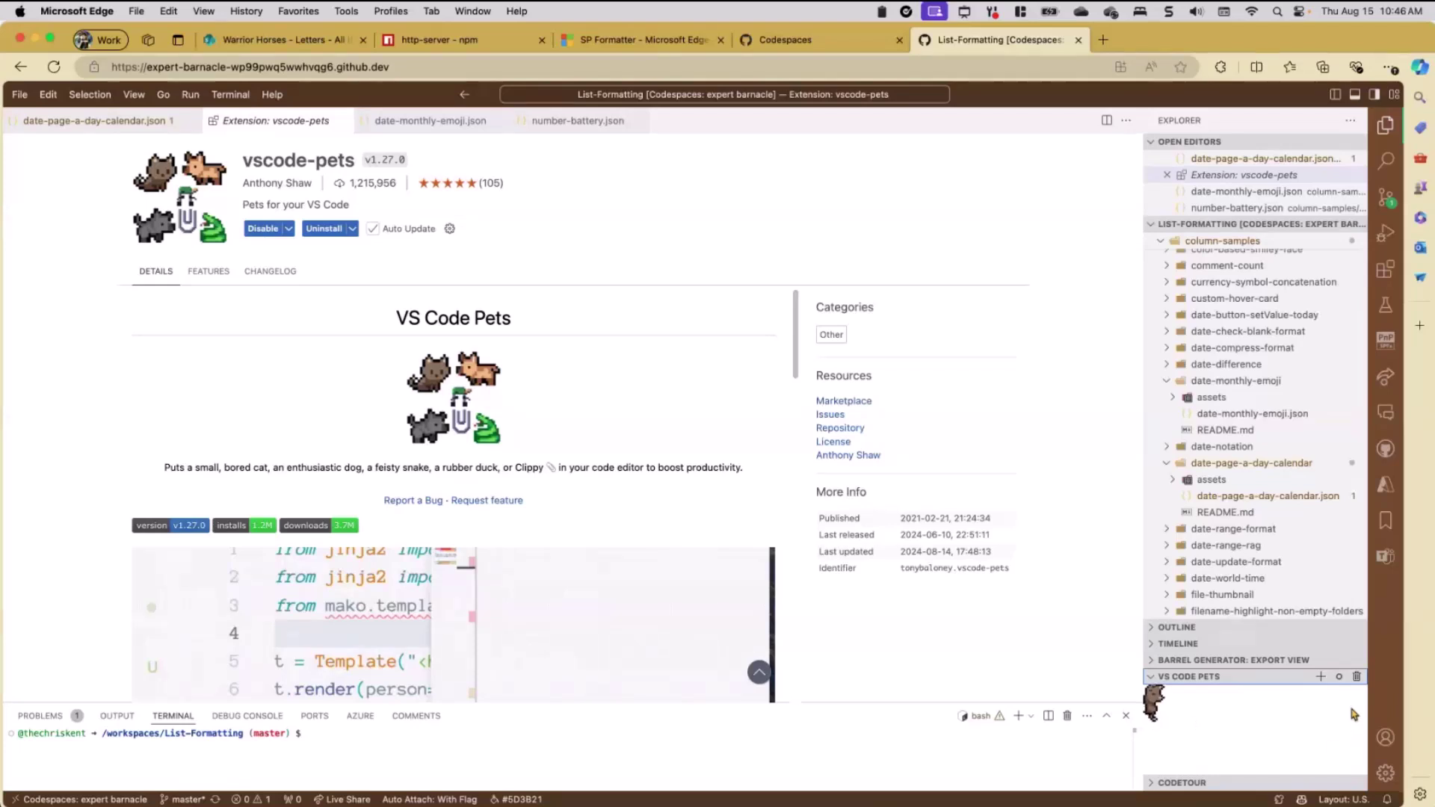
{"action": "left_click", "coordinate": [1357, 676]}
{"action": "left_click", "coordinate": [557, 125]}
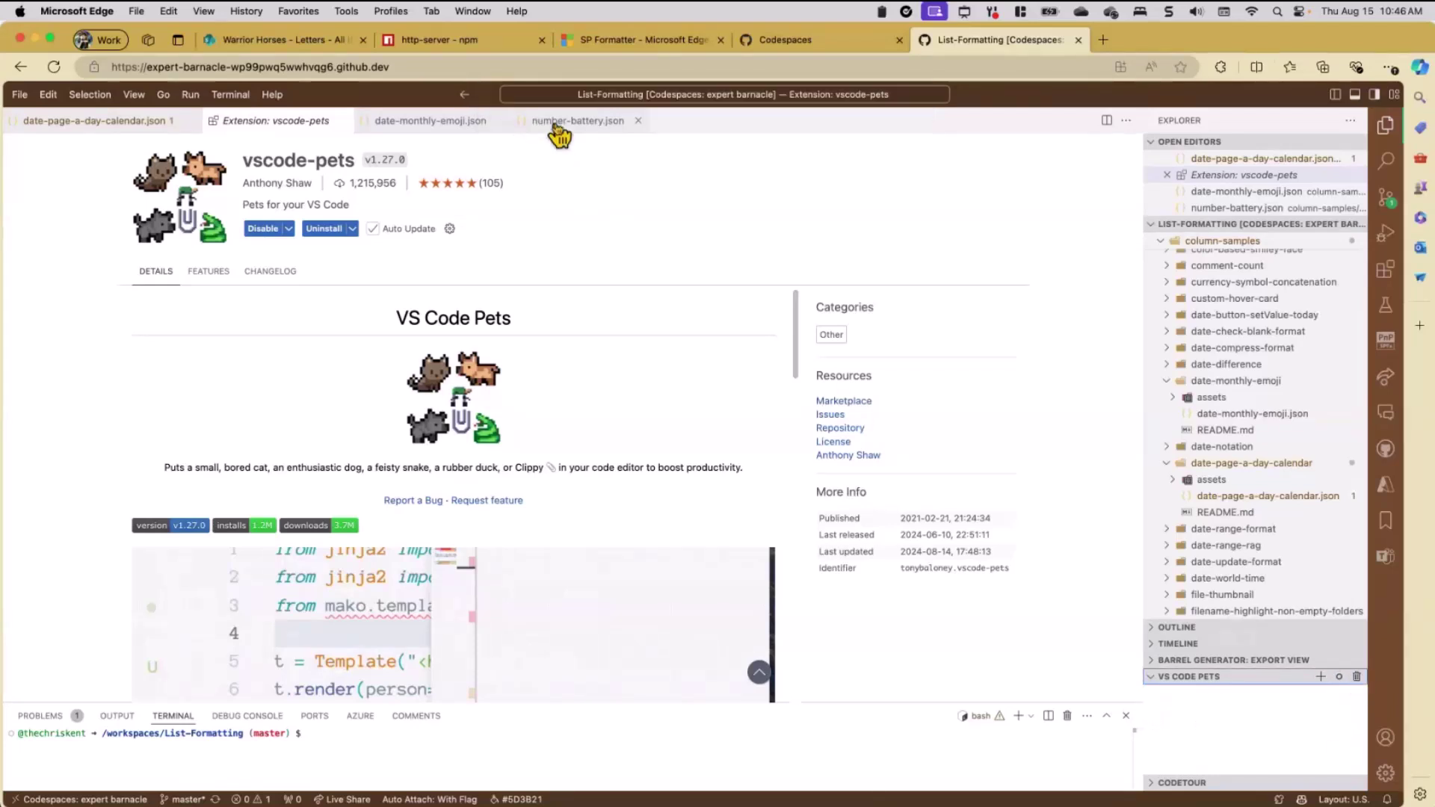
Step: Add two horse pets in different colours, keeping their default names
{"action": "left_click", "coordinate": [1322, 677]}
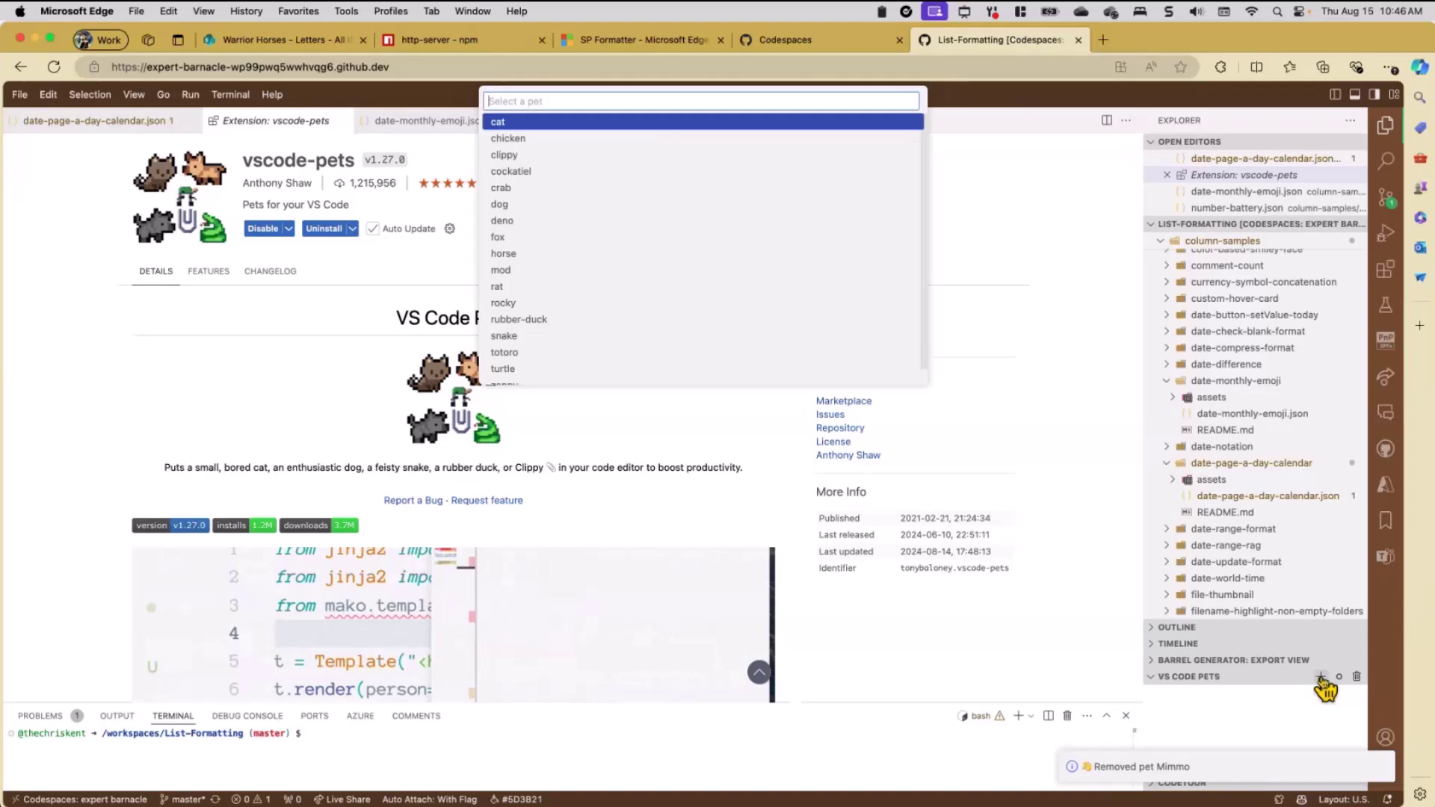
{"action": "left_click", "coordinate": [522, 255]}
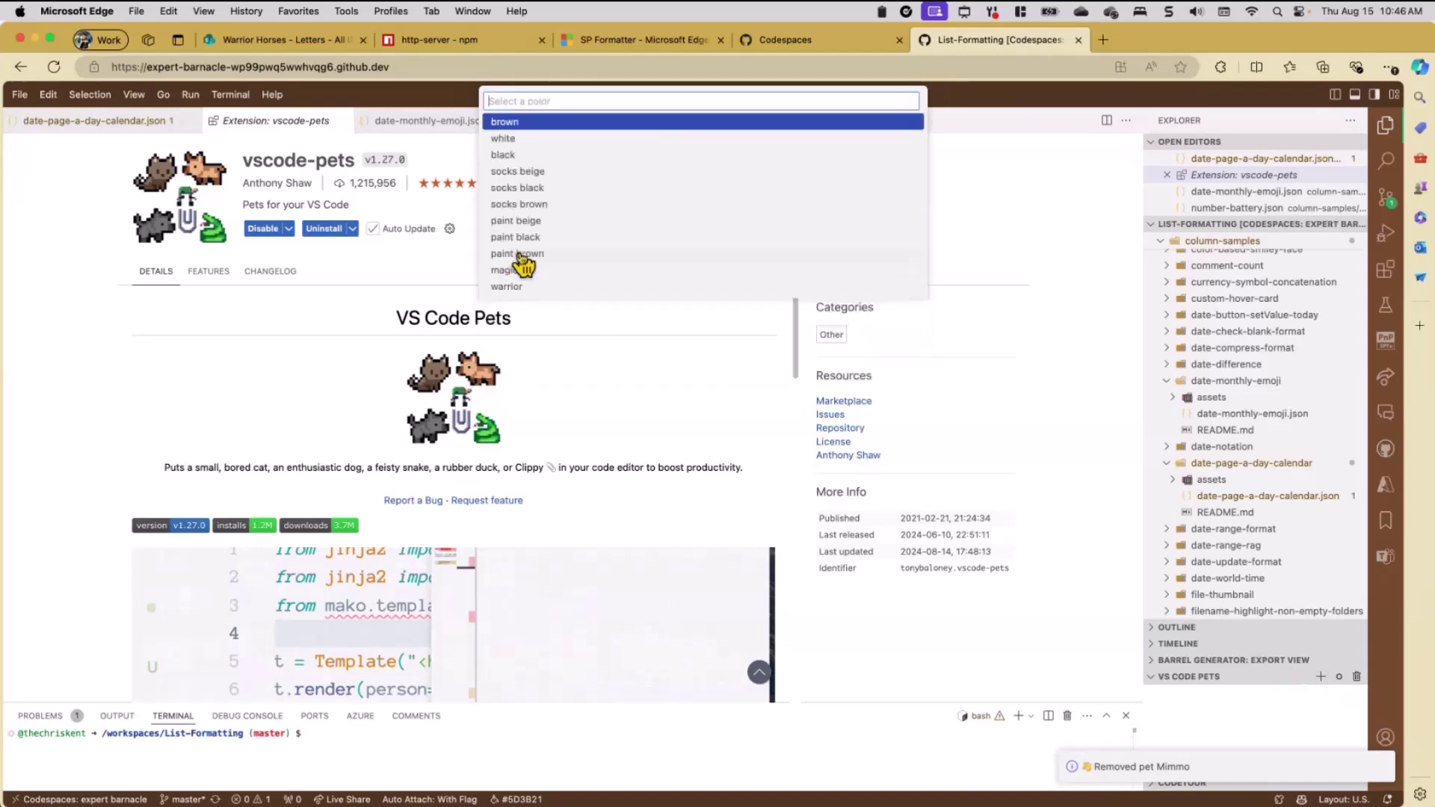
{"action": "left_click", "coordinate": [528, 184]}
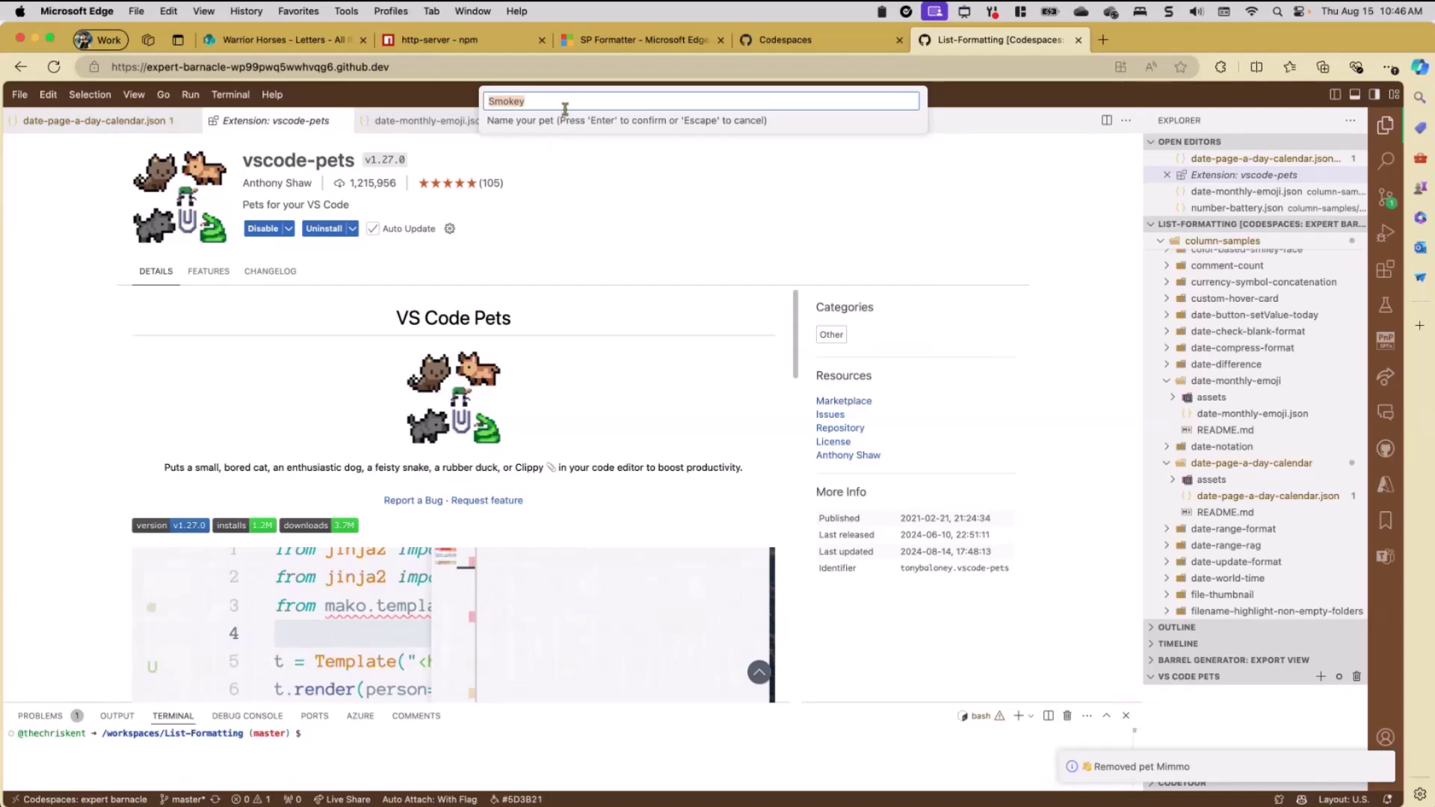
{"action": "key", "text": "Return"}
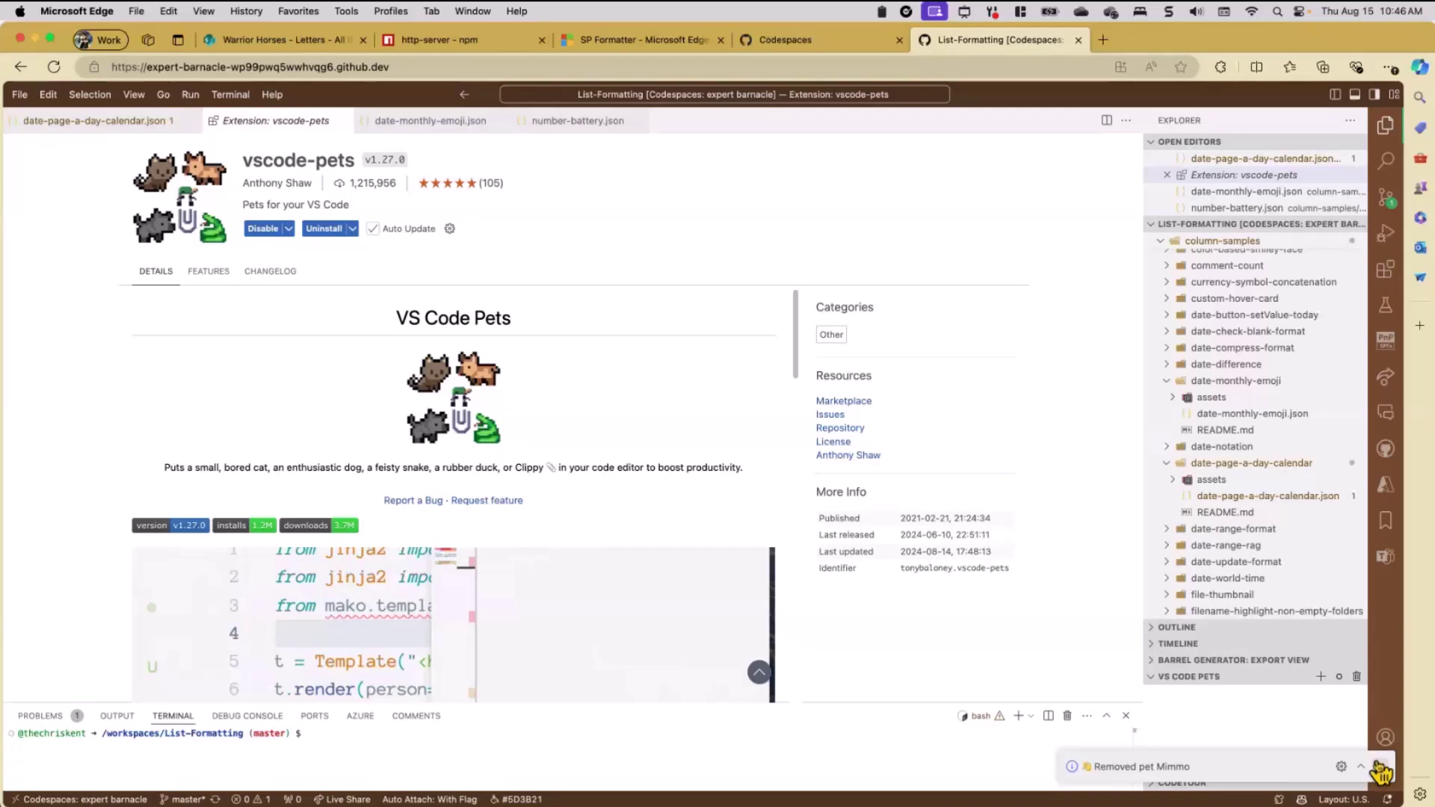
{"action": "mouse_move", "coordinate": [1211, 766]}
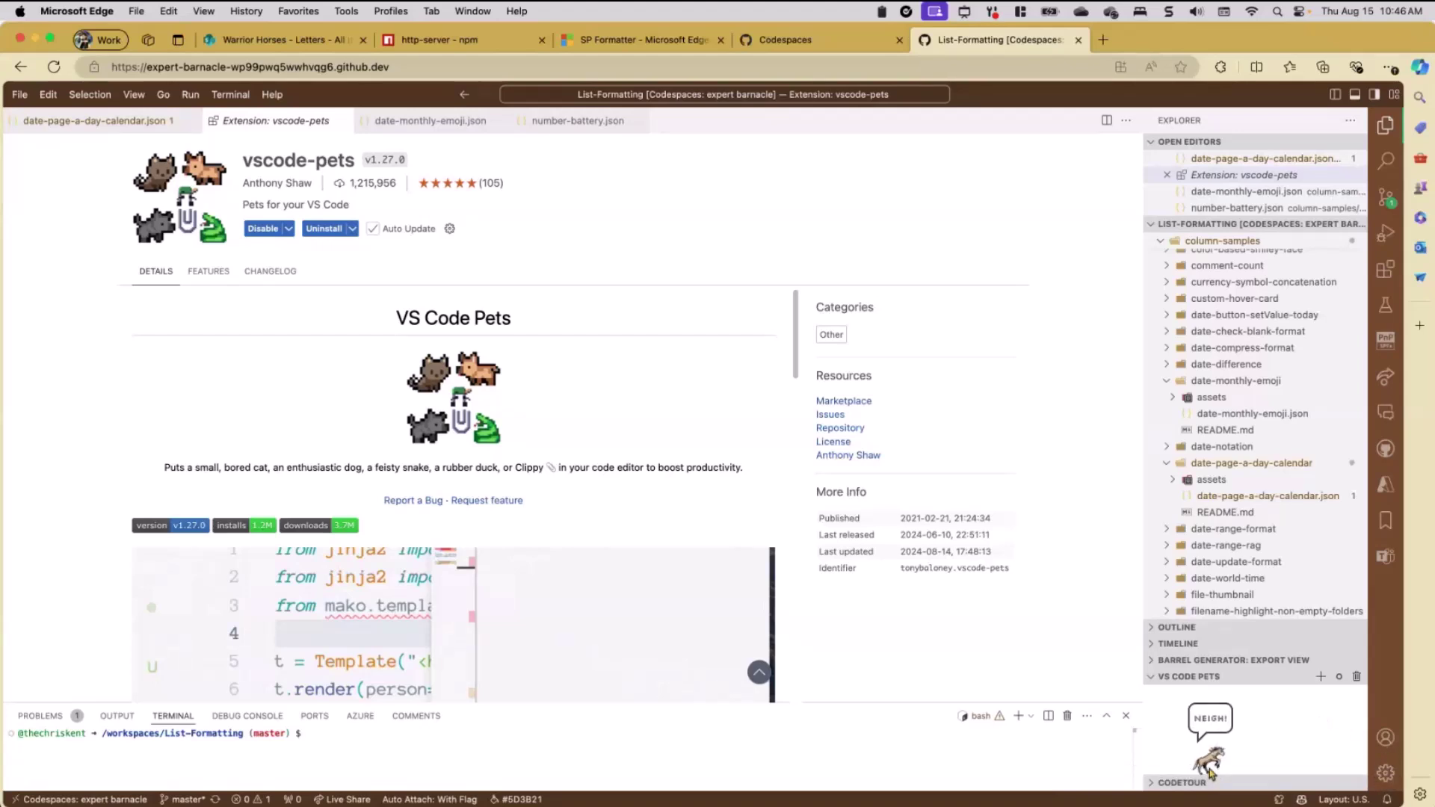
{"action": "left_click", "coordinate": [1321, 677]}
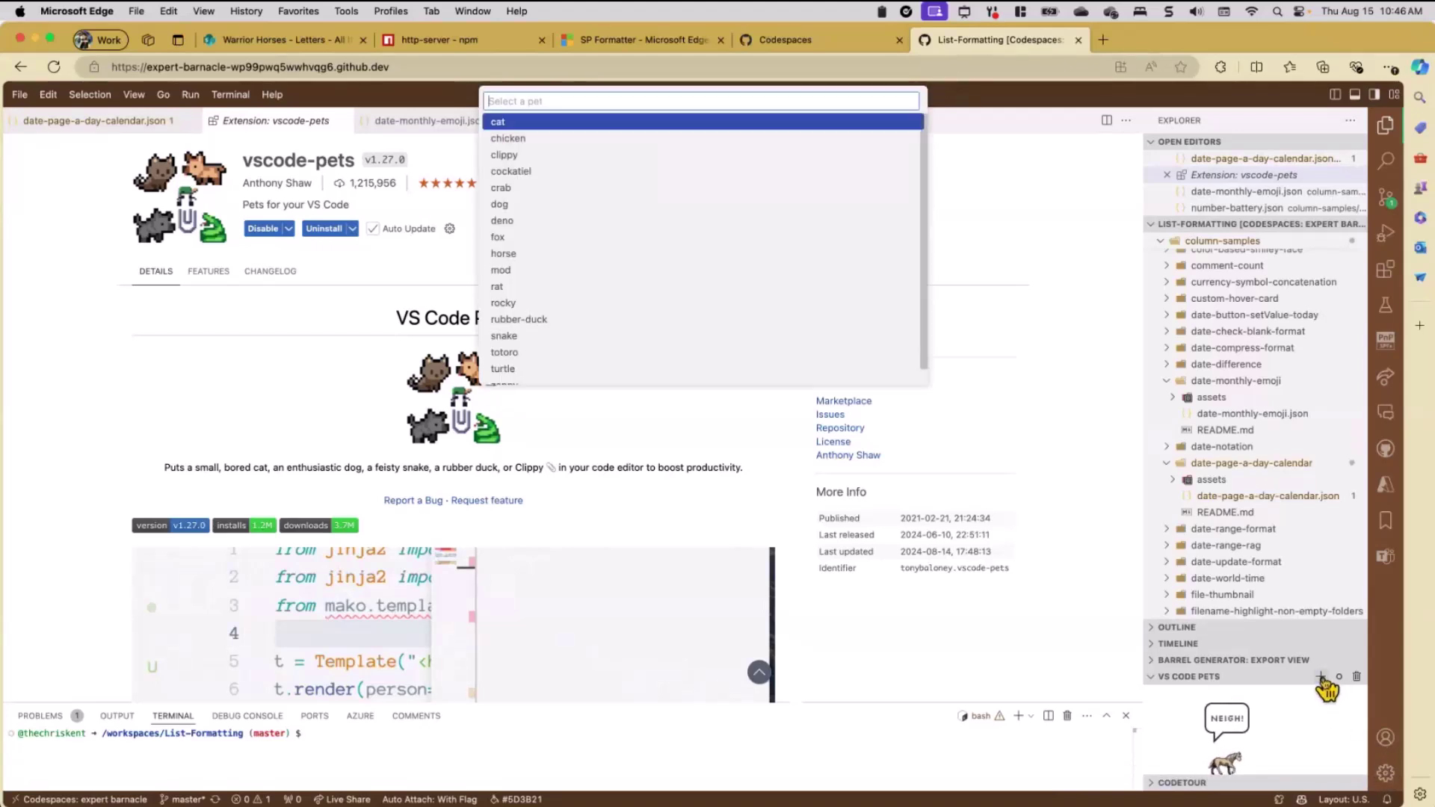
{"action": "left_click", "coordinate": [532, 254]}
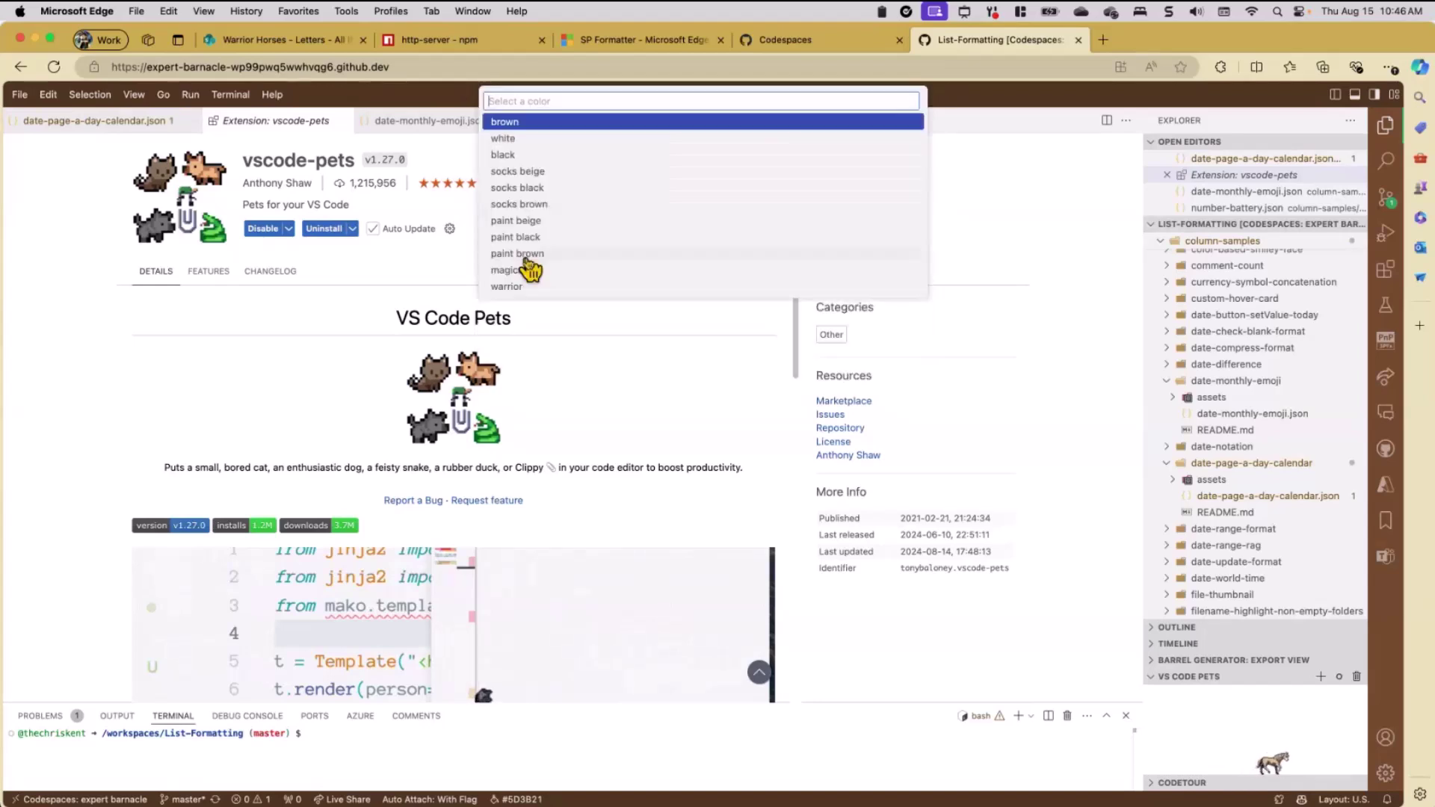
{"action": "left_click", "coordinate": [523, 288]}
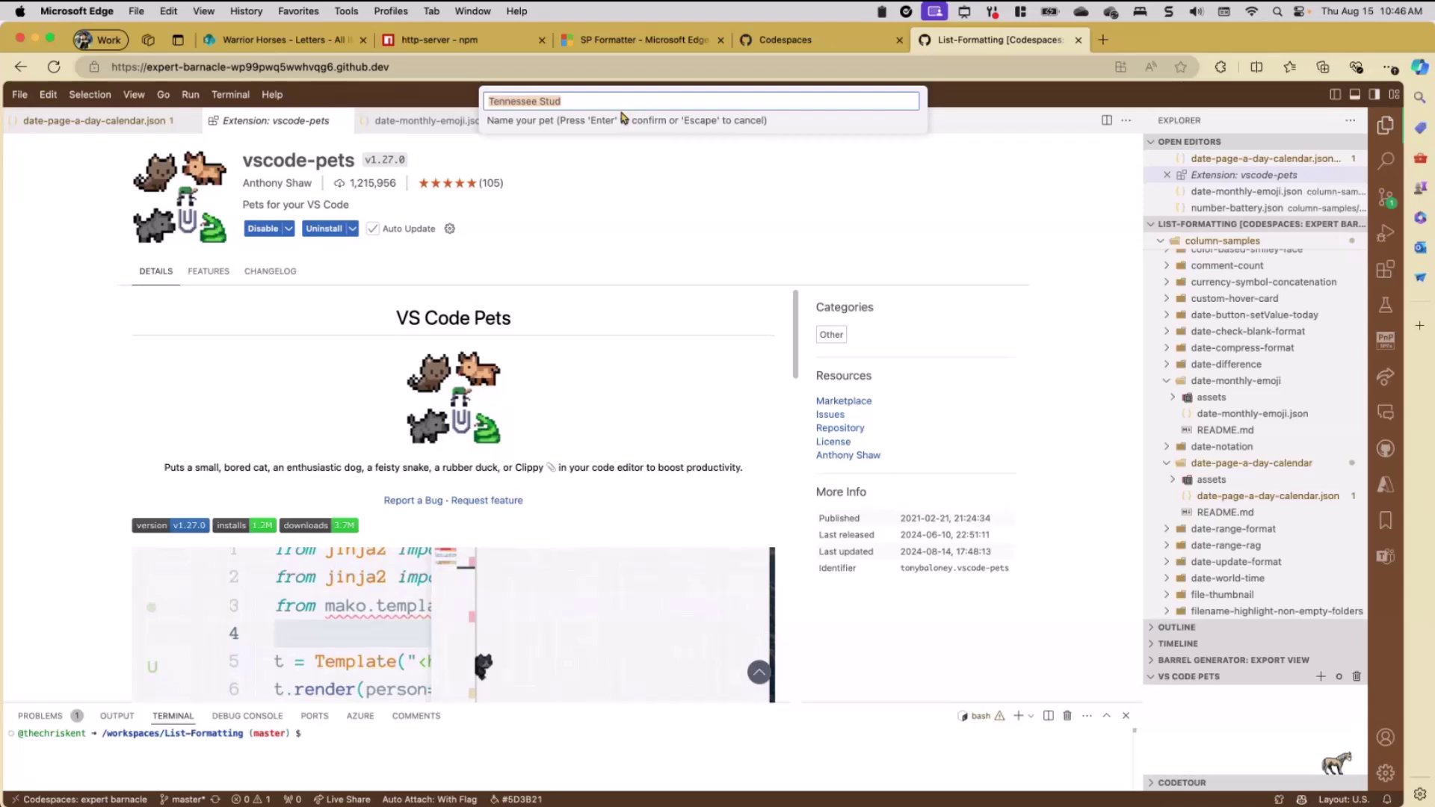
{"action": "key", "text": "Return"}
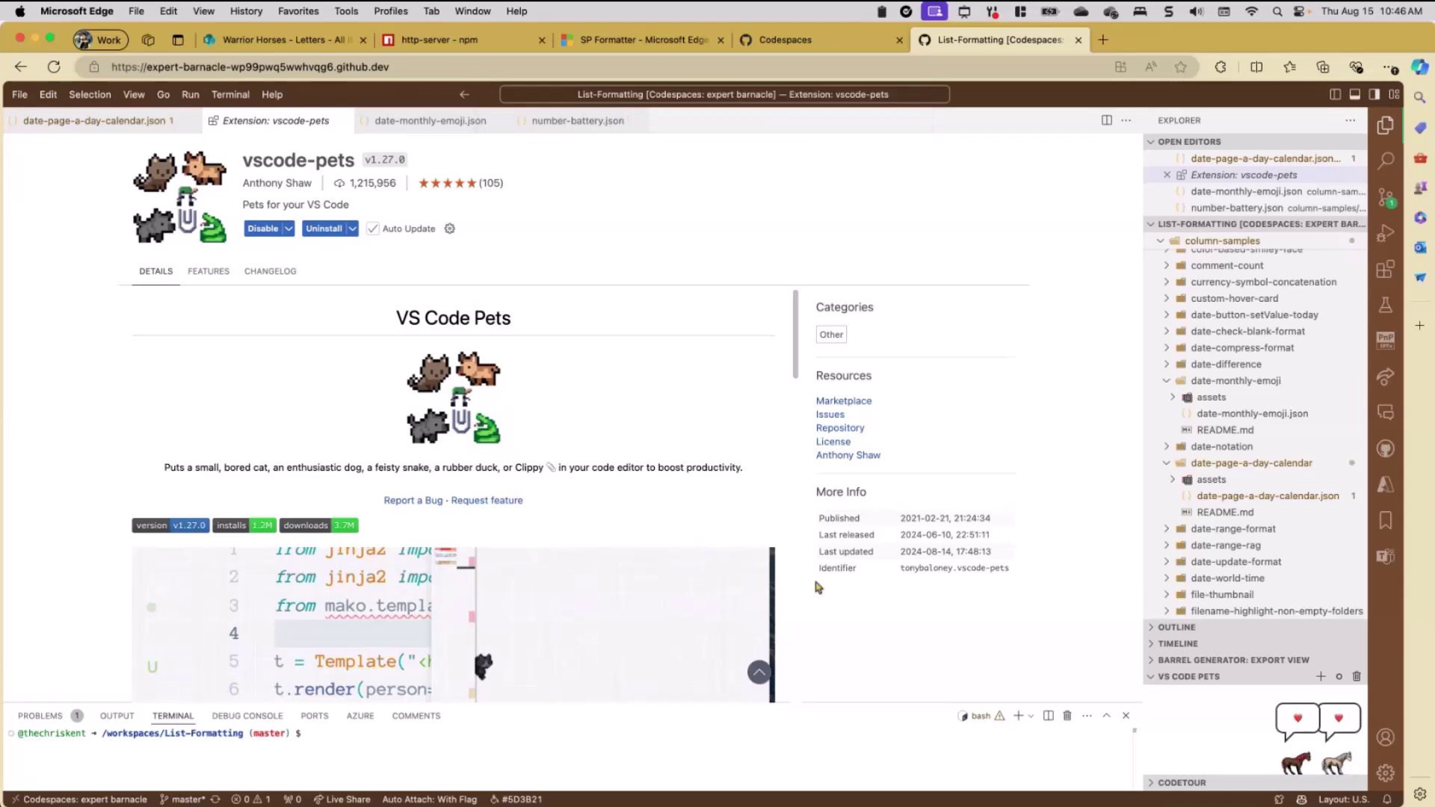
Step: Throw a ball for the horses and close the vscode-pets details page
{"action": "mouse_move", "coordinate": [1308, 770]}
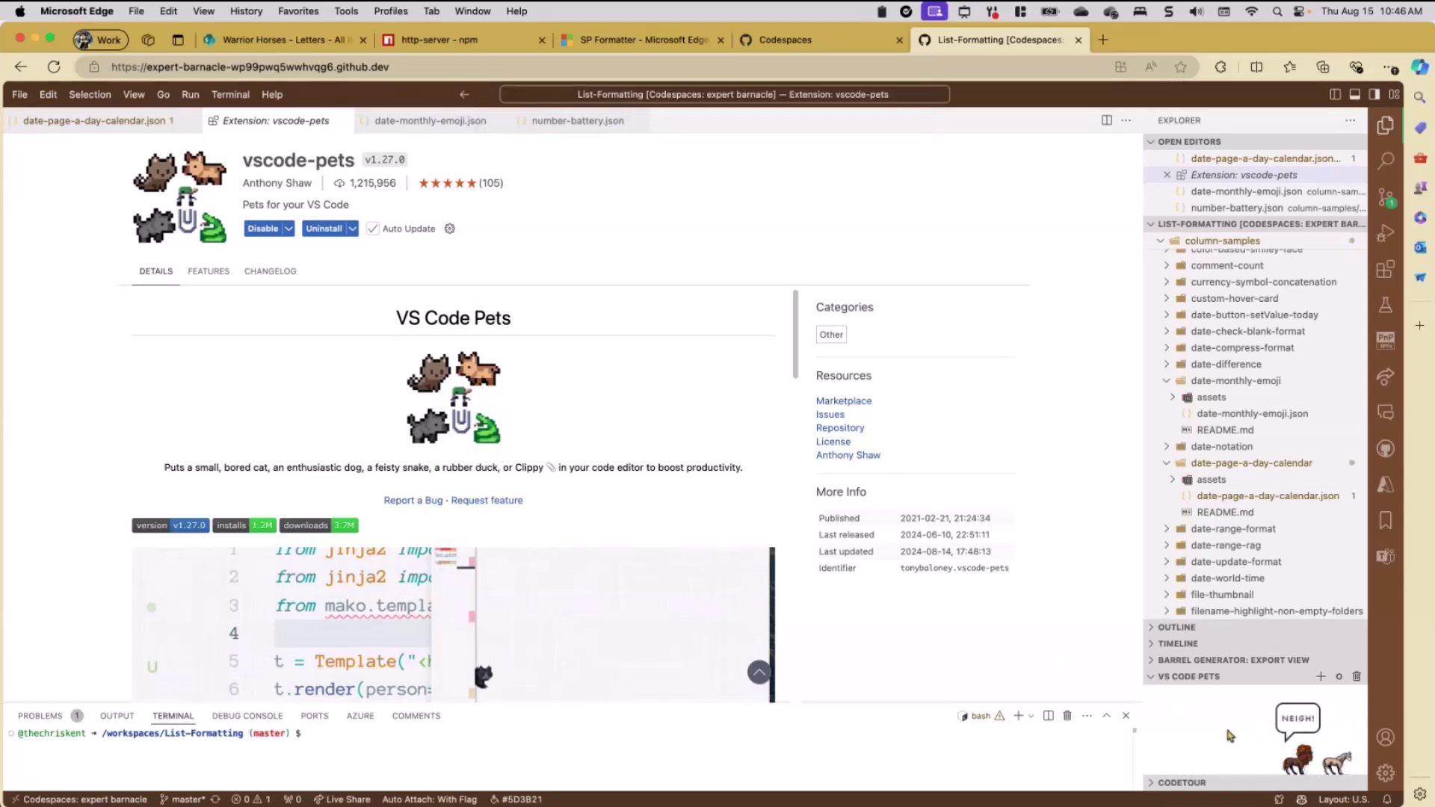
{"action": "left_click_drag", "start_coordinate": [1304, 763], "coordinate": [1042, 699]}
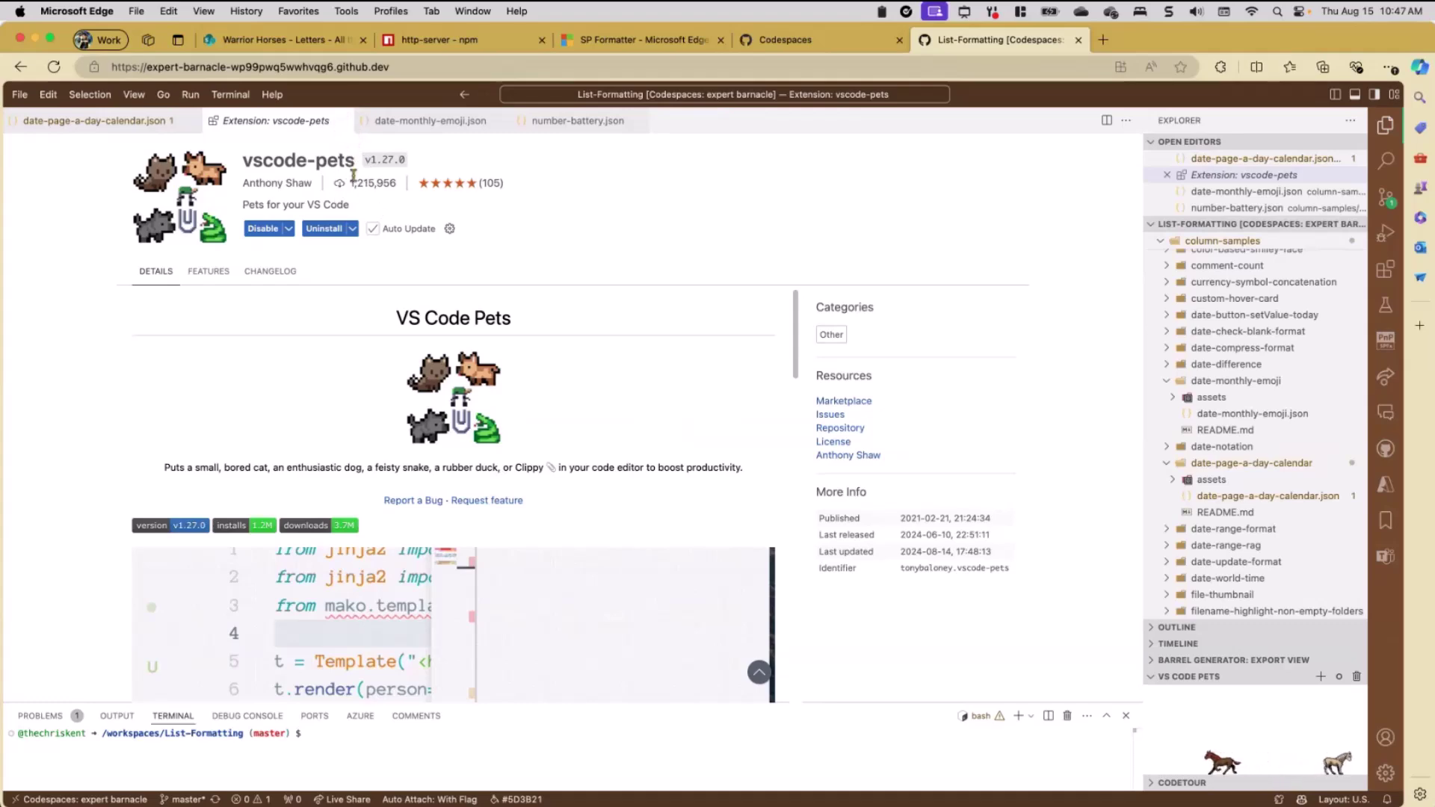
{"action": "left_click", "coordinate": [343, 121]}
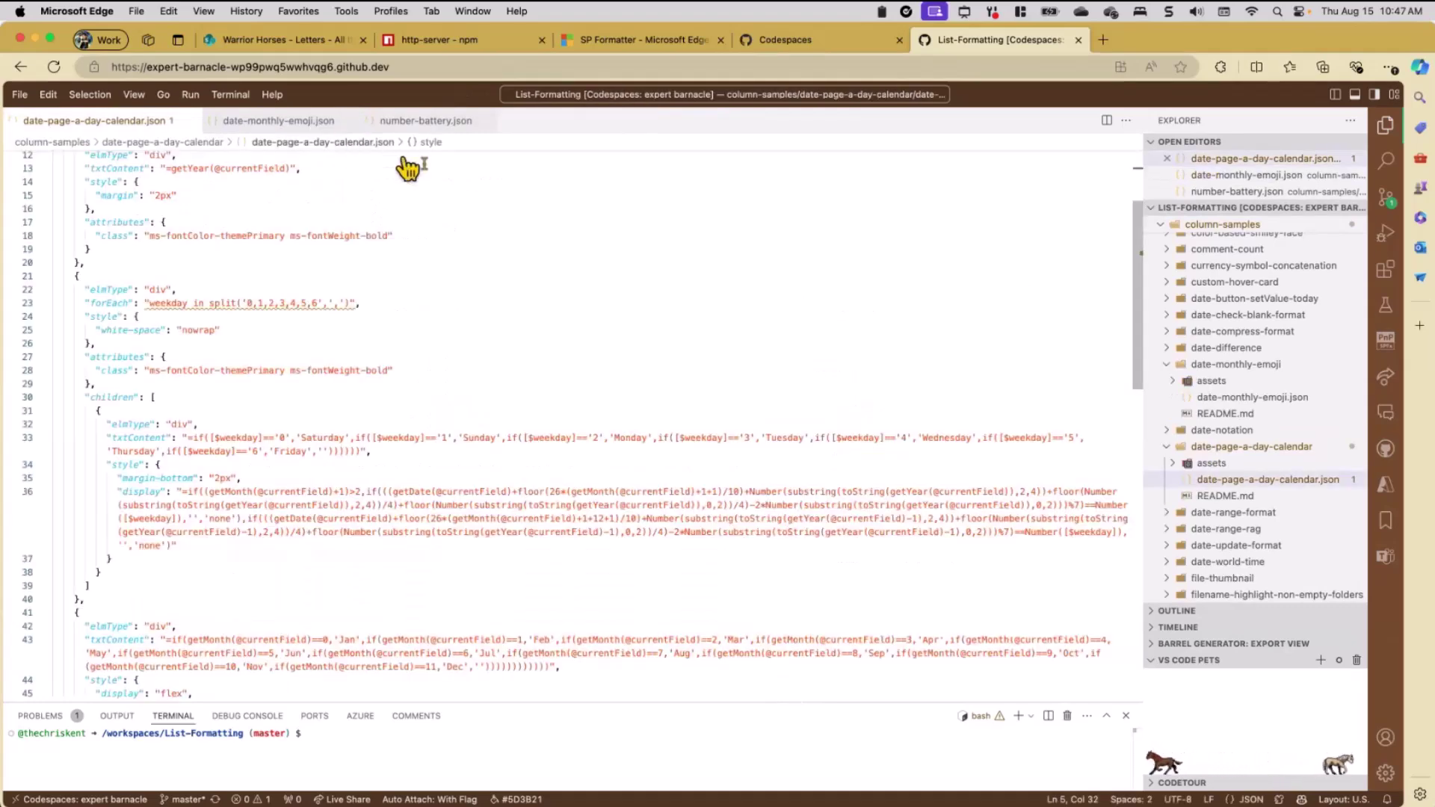
Step: Dock the jsonify extension details in a pane left of a wider calendar JSON editor
{"action": "left_click", "coordinate": [1385, 267]}
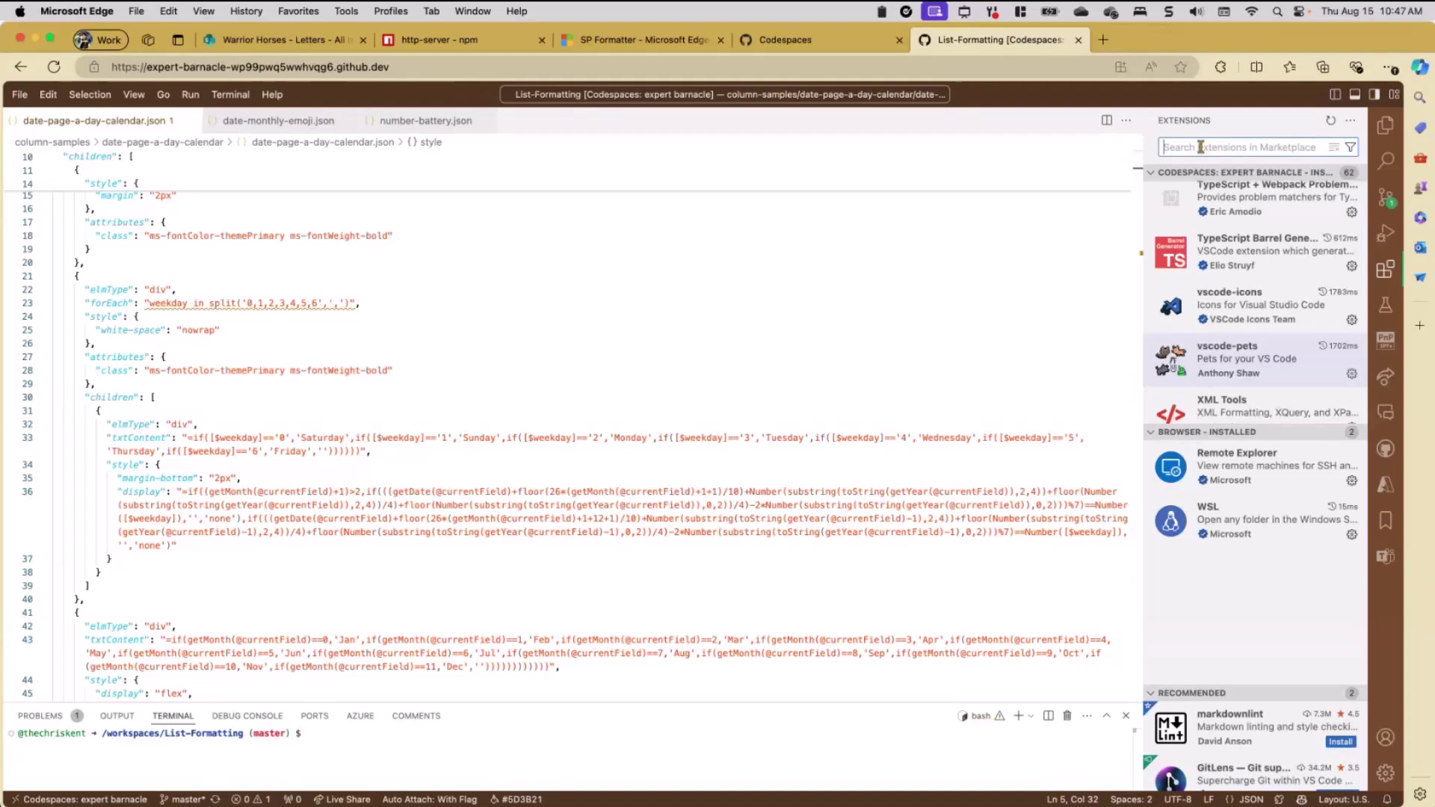
{"action": "scroll", "coordinate": [1230, 283], "scroll_direction": "down", "scroll_amount": 3}
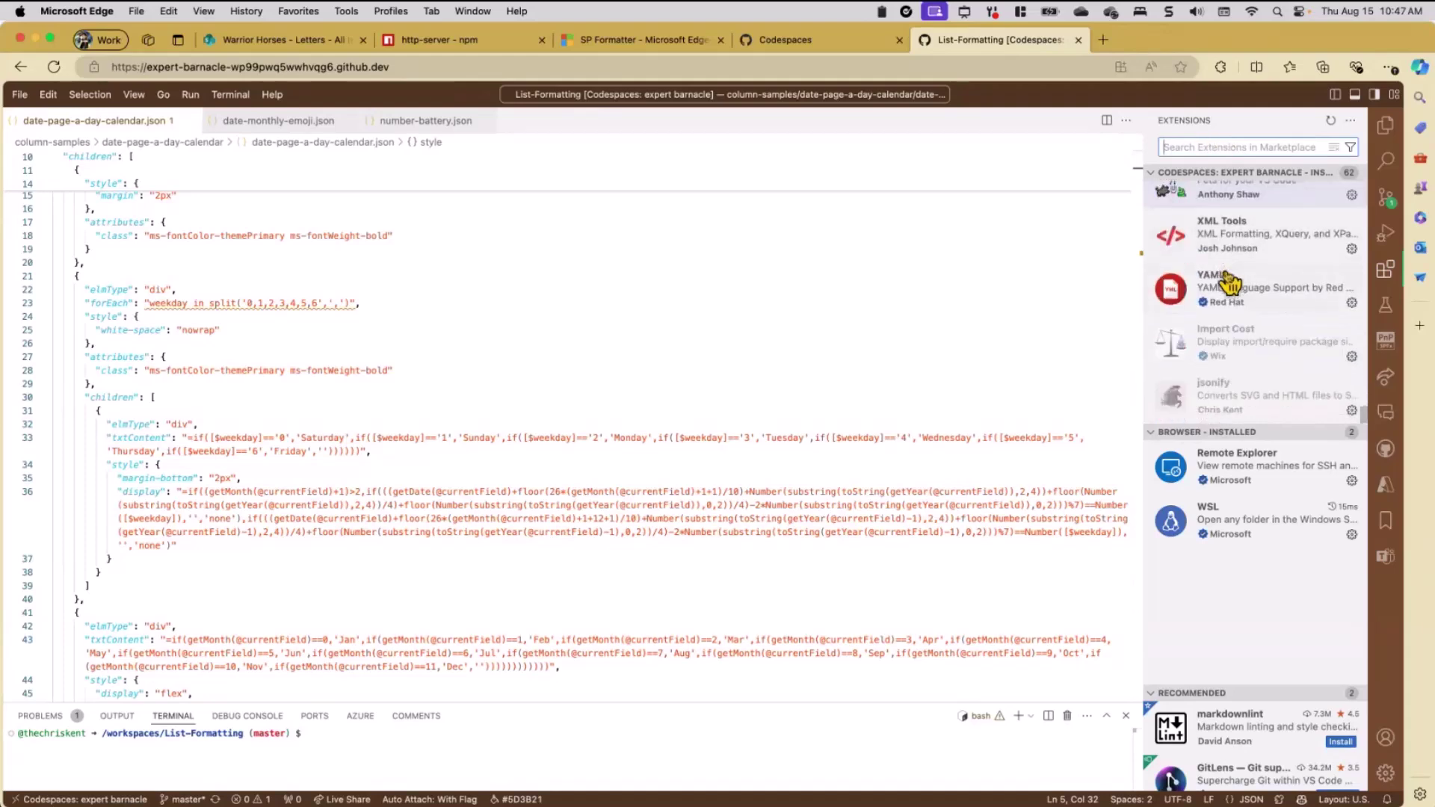
{"action": "left_click", "coordinate": [1234, 402]}
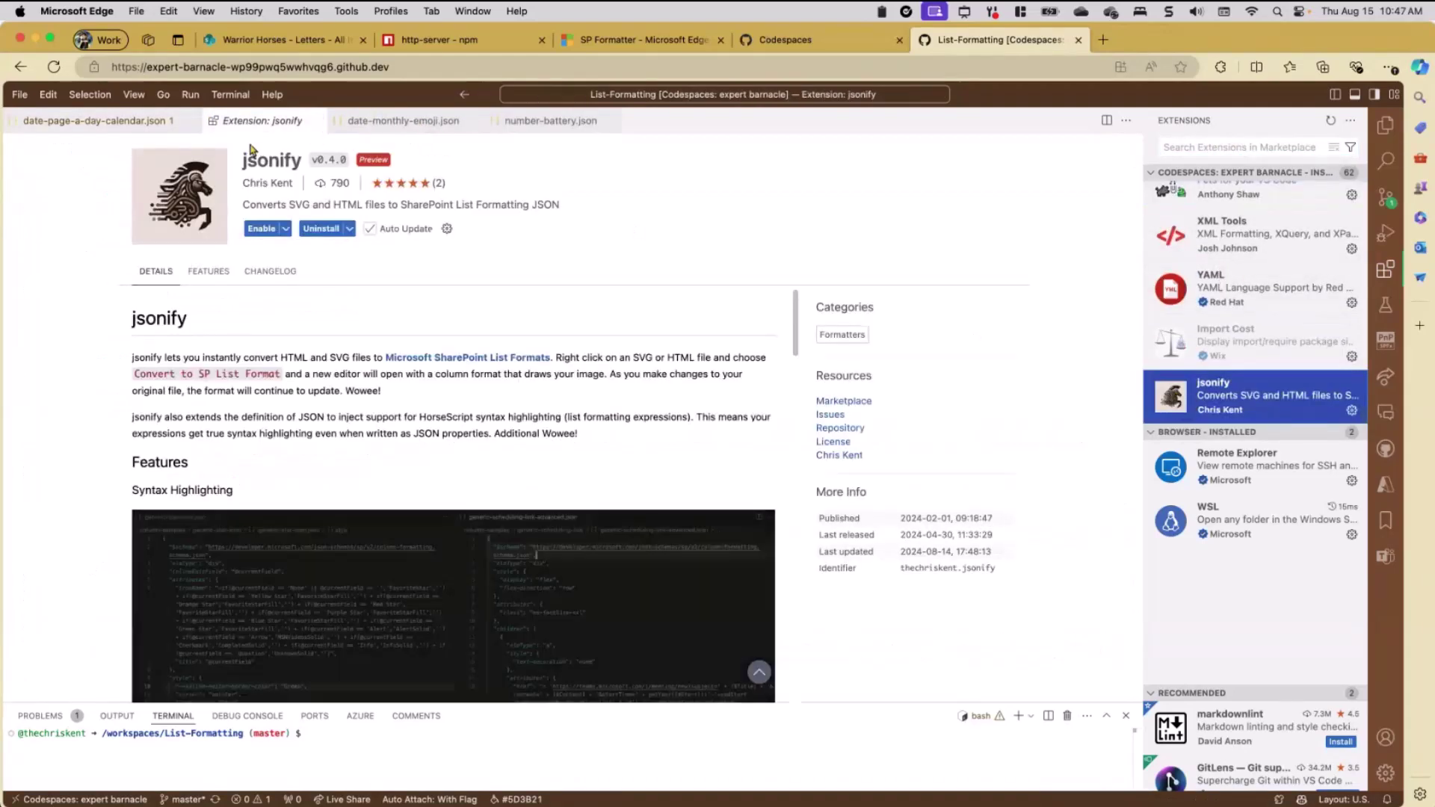
{"action": "left_click_drag", "start_coordinate": [247, 142], "coordinate": [109, 243]}
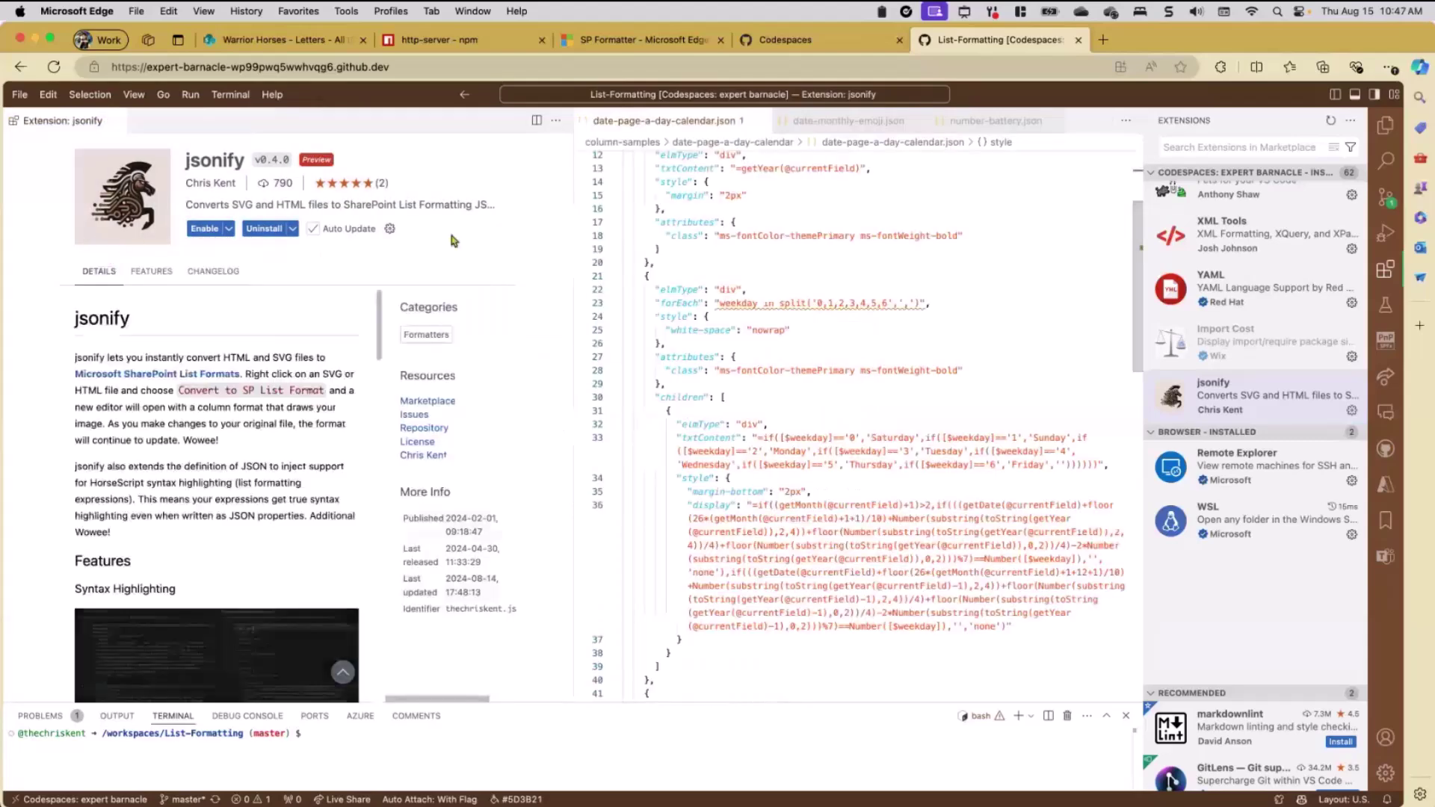
{"action": "left_click_drag", "start_coordinate": [574, 194], "coordinate": [475, 225]}
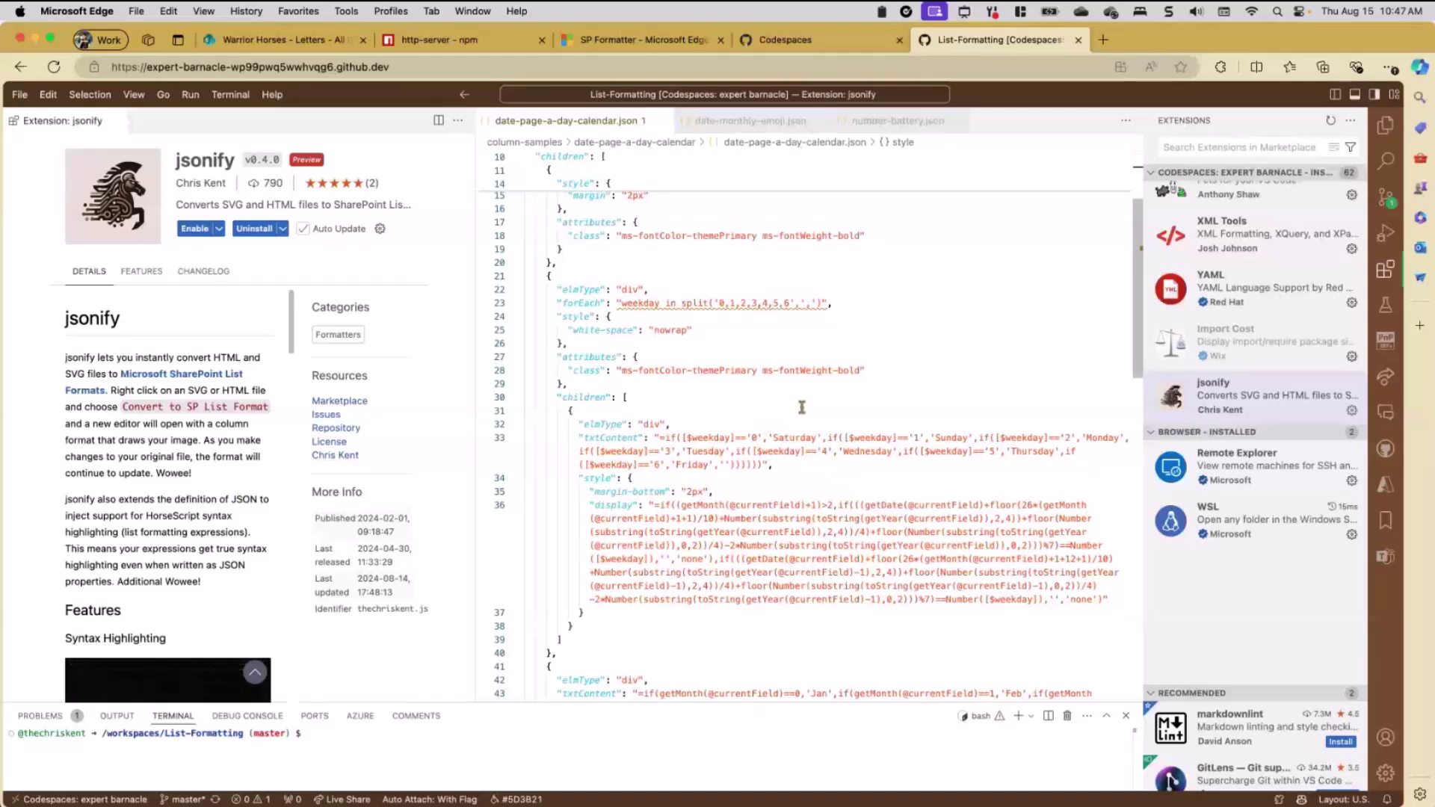
{"action": "left_click_drag", "start_coordinate": [830, 275], "coordinate": [825, 289]}
{"action": "left_click", "coordinate": [868, 402]}
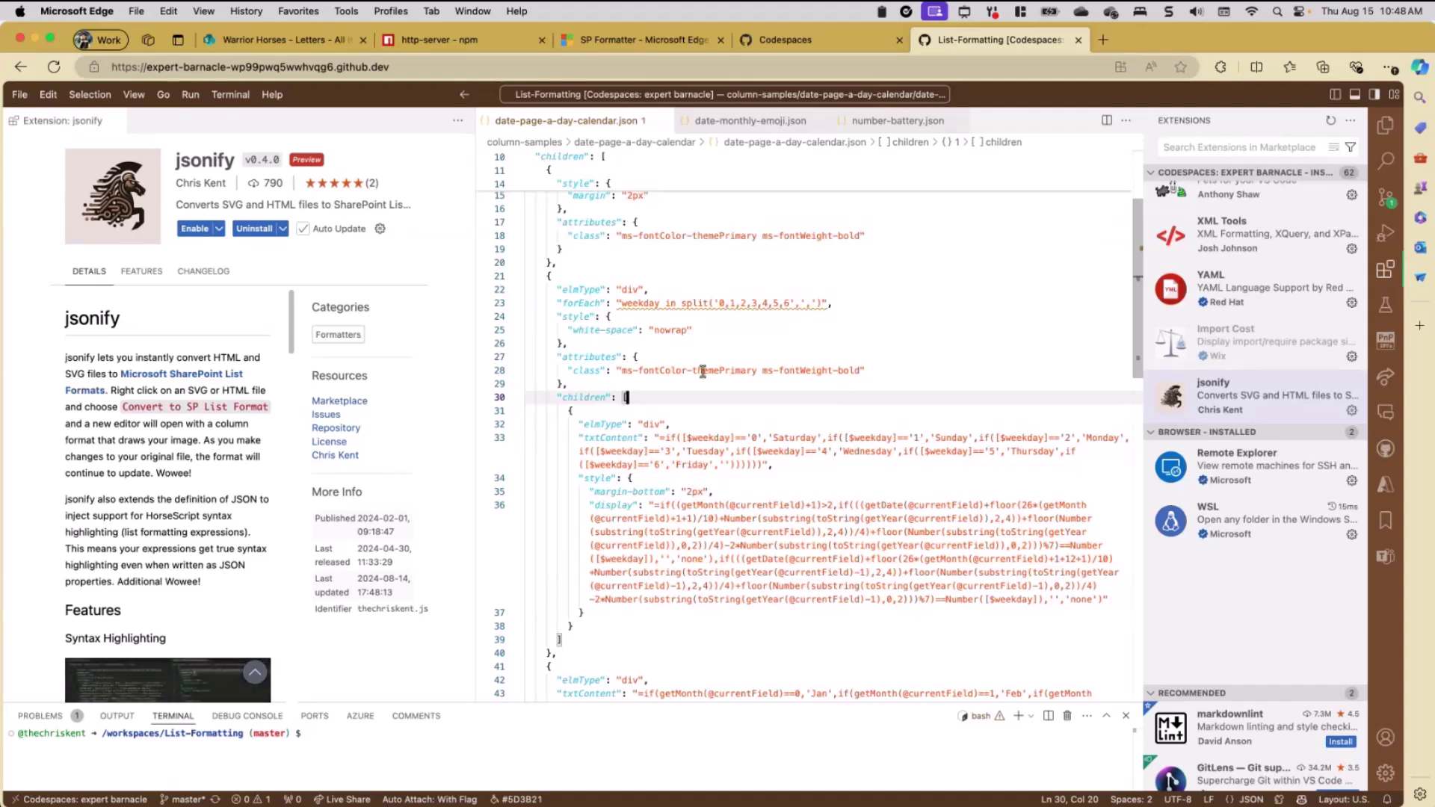
{"action": "left_click", "coordinate": [566, 292]}
{"action": "left_click", "coordinate": [557, 277]}
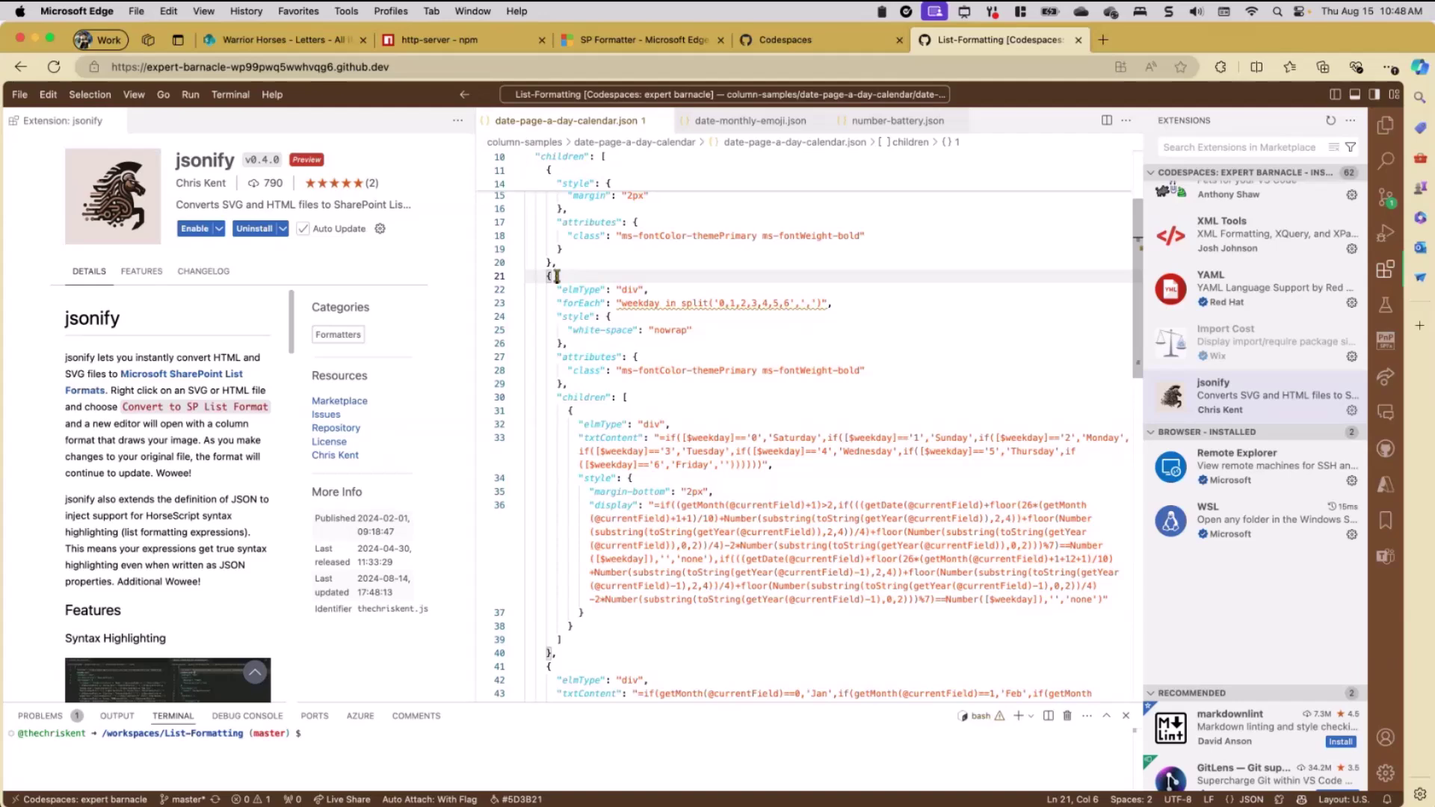
{"action": "left_click", "coordinate": [559, 248]}
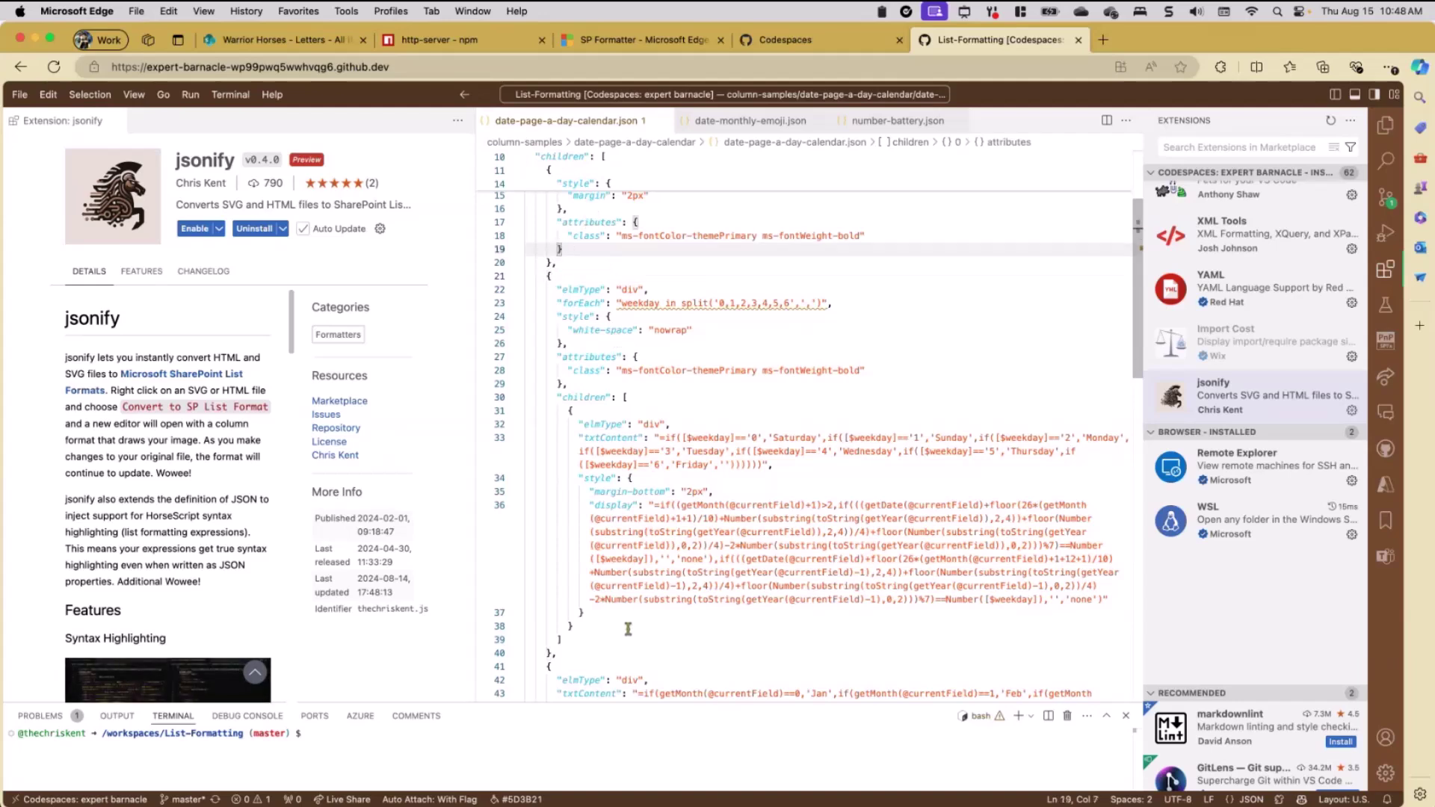
{"action": "left_click", "coordinate": [611, 506]}
{"action": "left_click", "coordinate": [758, 545]}
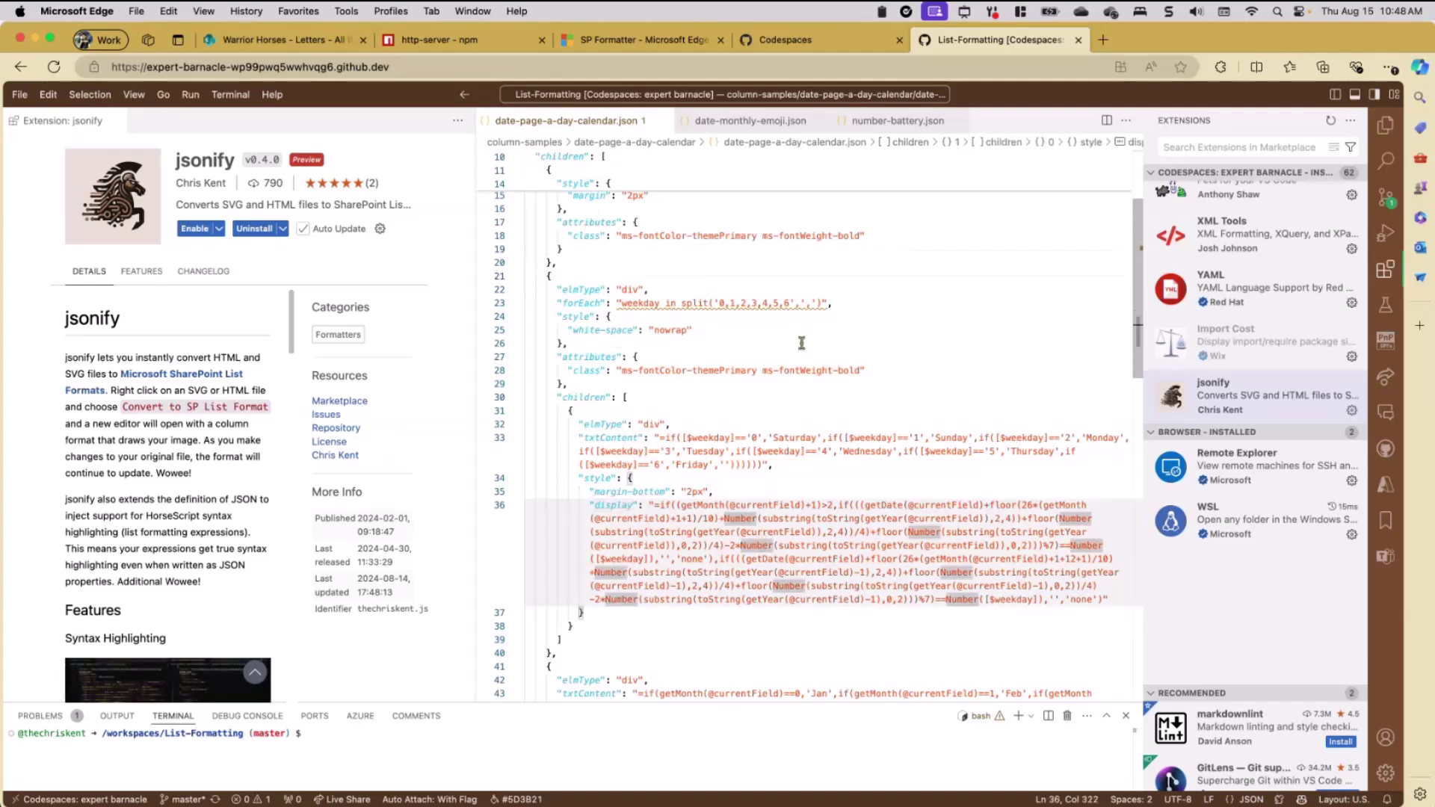
{"action": "left_click", "coordinate": [868, 355]}
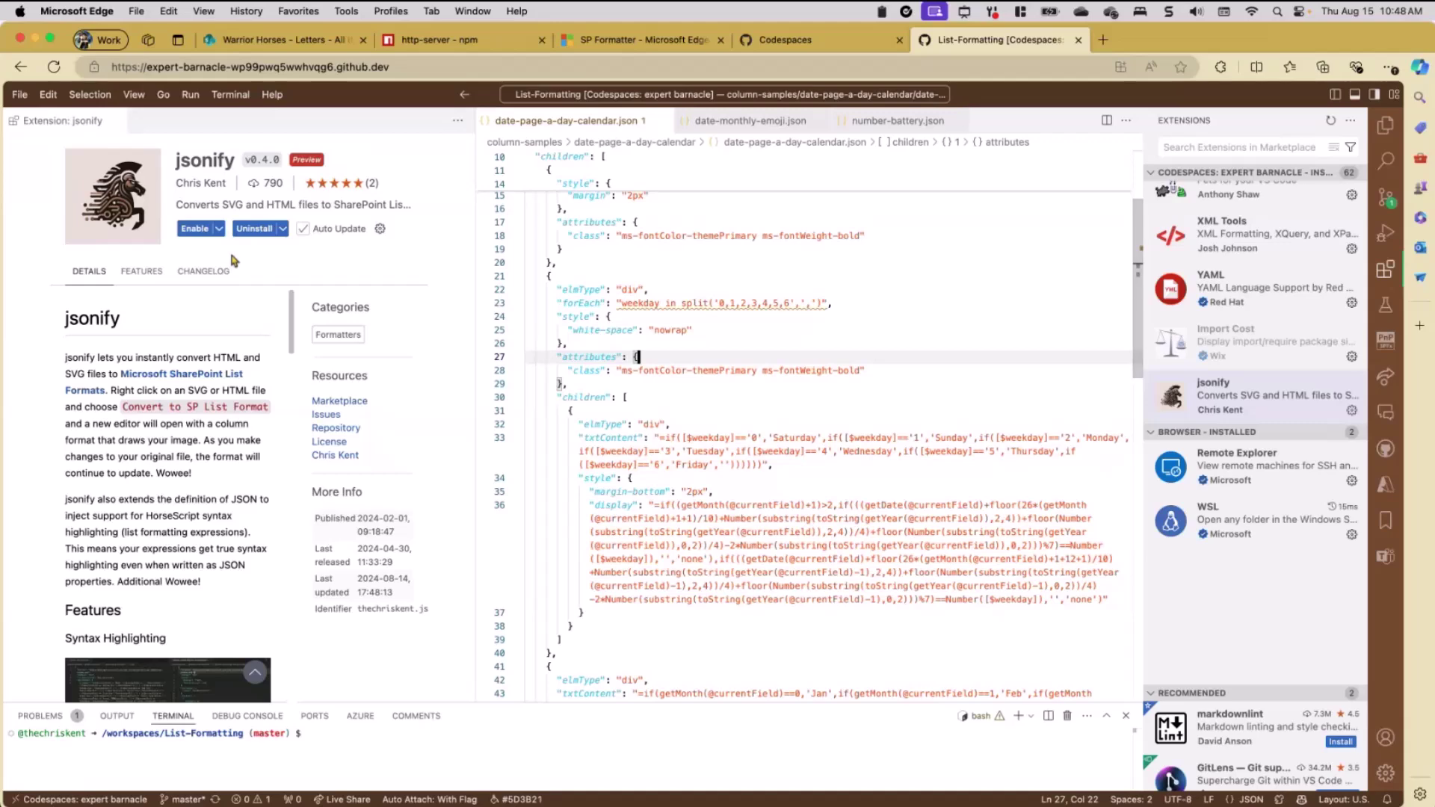
{"action": "left_click", "coordinate": [194, 232]}
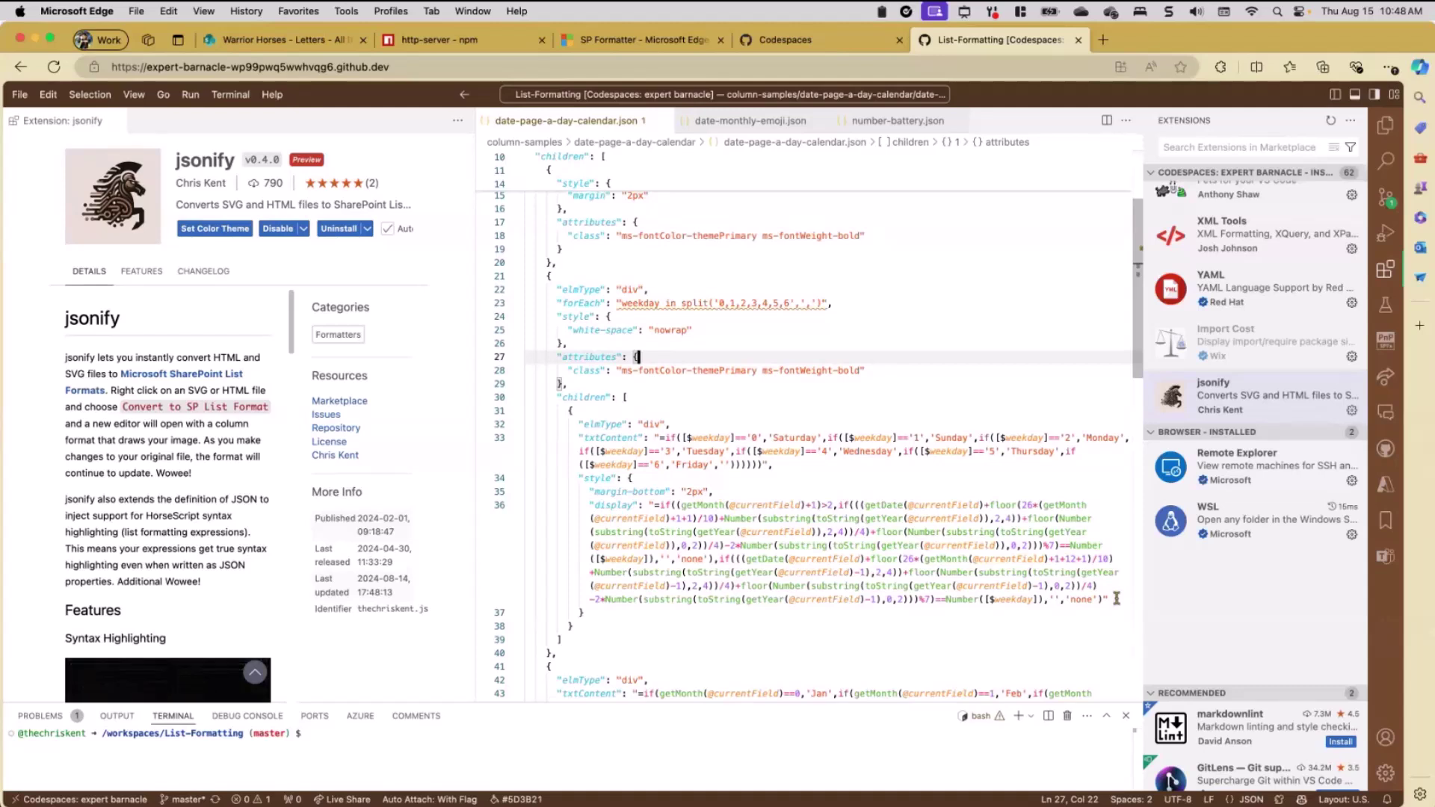
{"action": "left_click", "coordinate": [663, 509]}
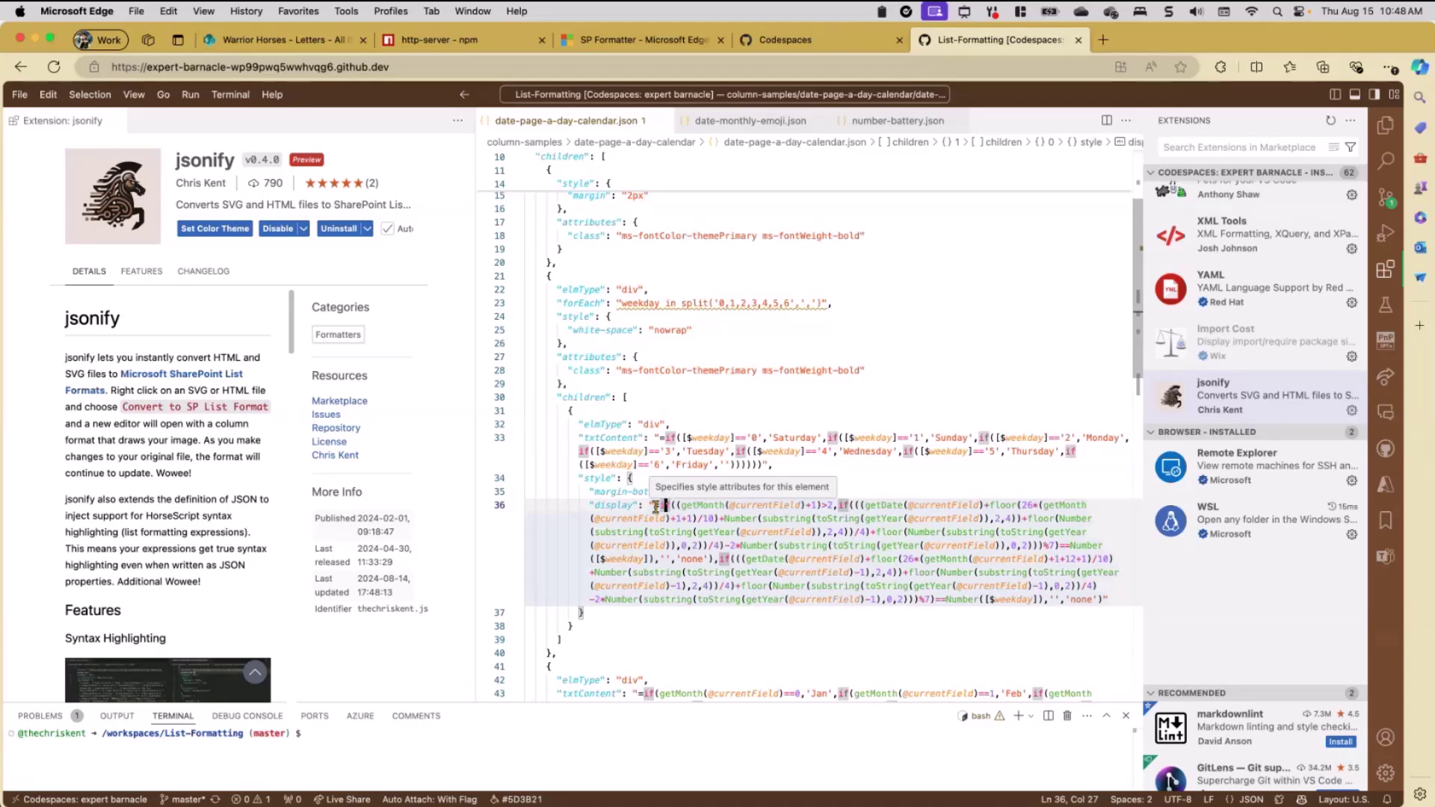
{"action": "left_click", "coordinate": [1110, 601]}
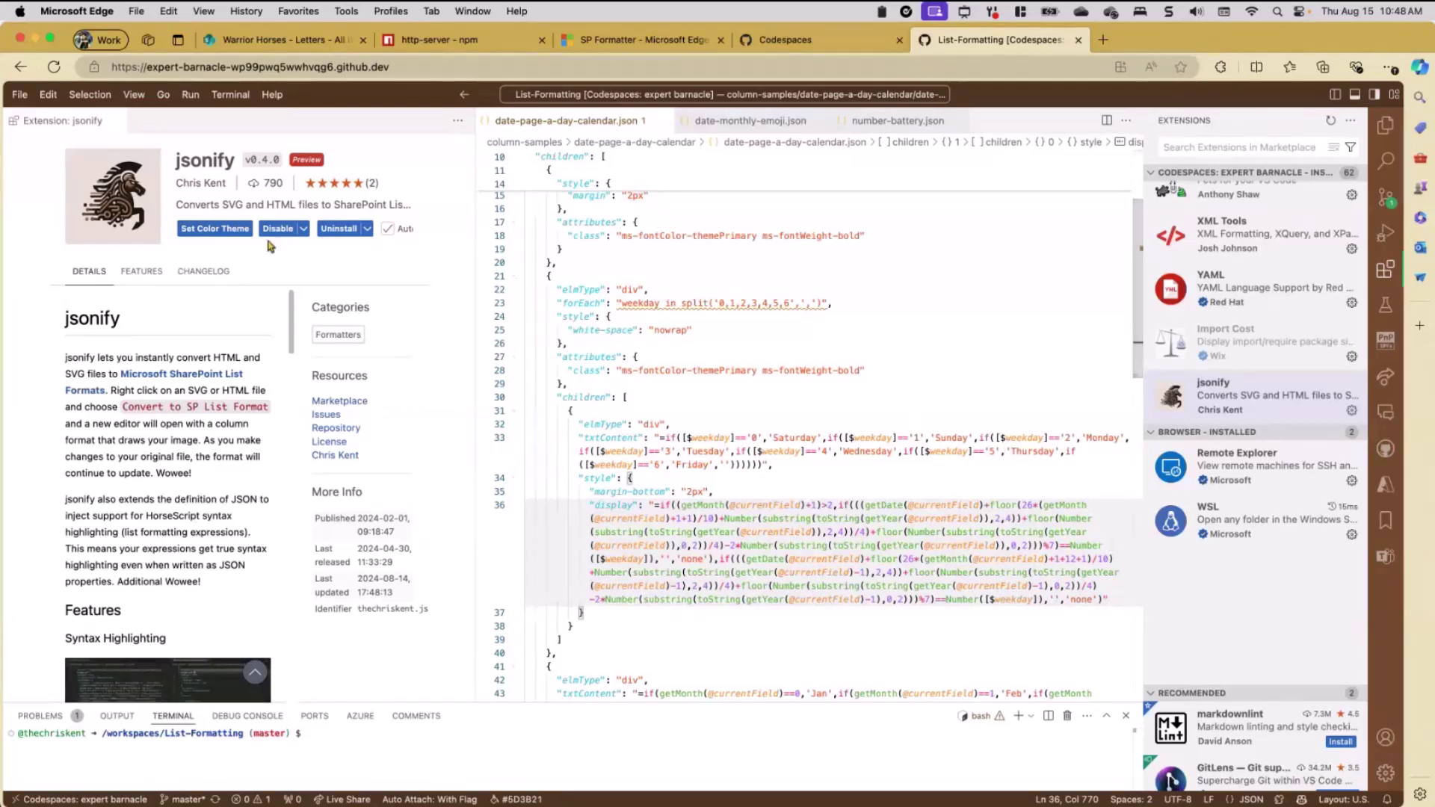
Step: Apply the Warrior Horse colour theme, then place the caret in the line 33 and 36 formulas
{"action": "left_click", "coordinate": [239, 235]}
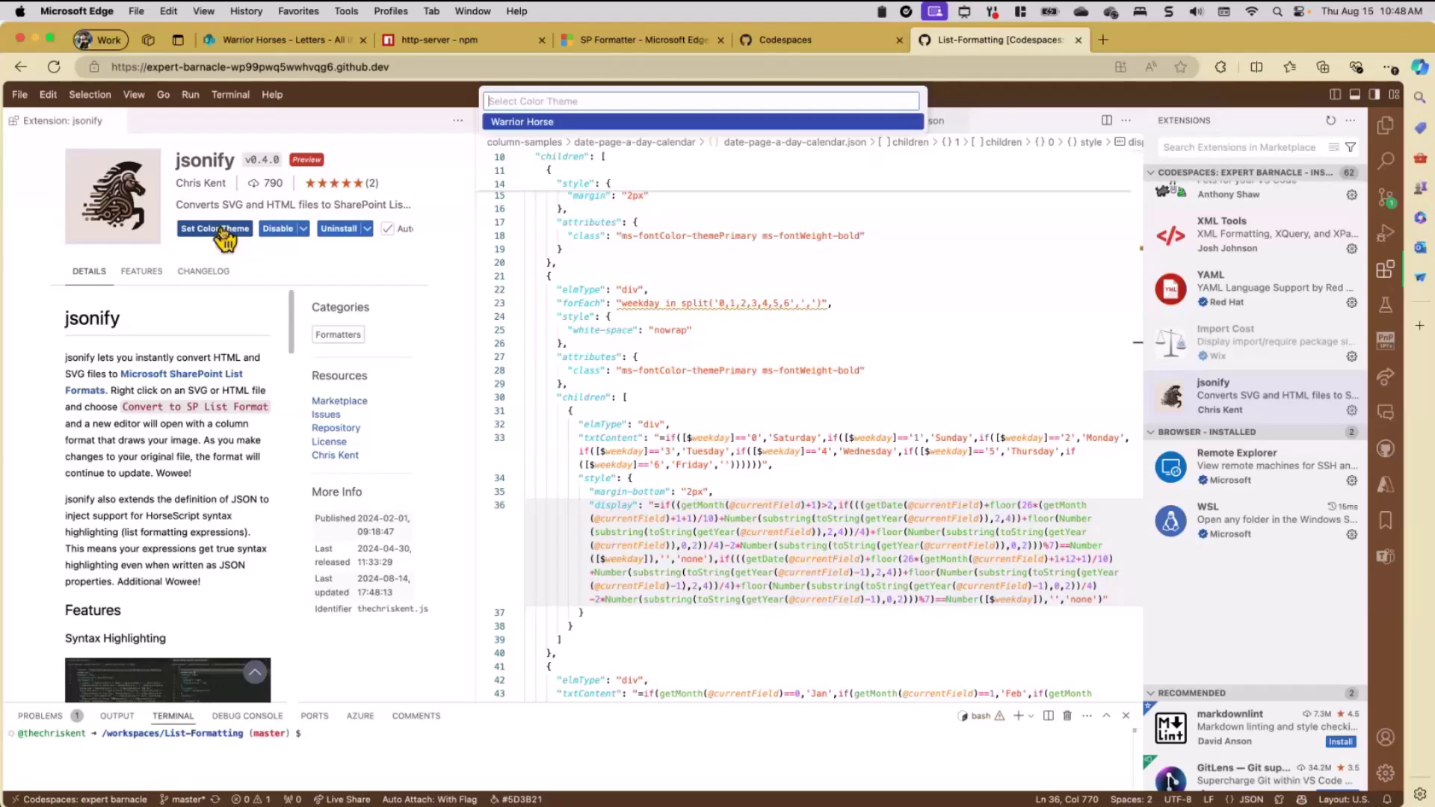
{"action": "left_click", "coordinate": [516, 134]}
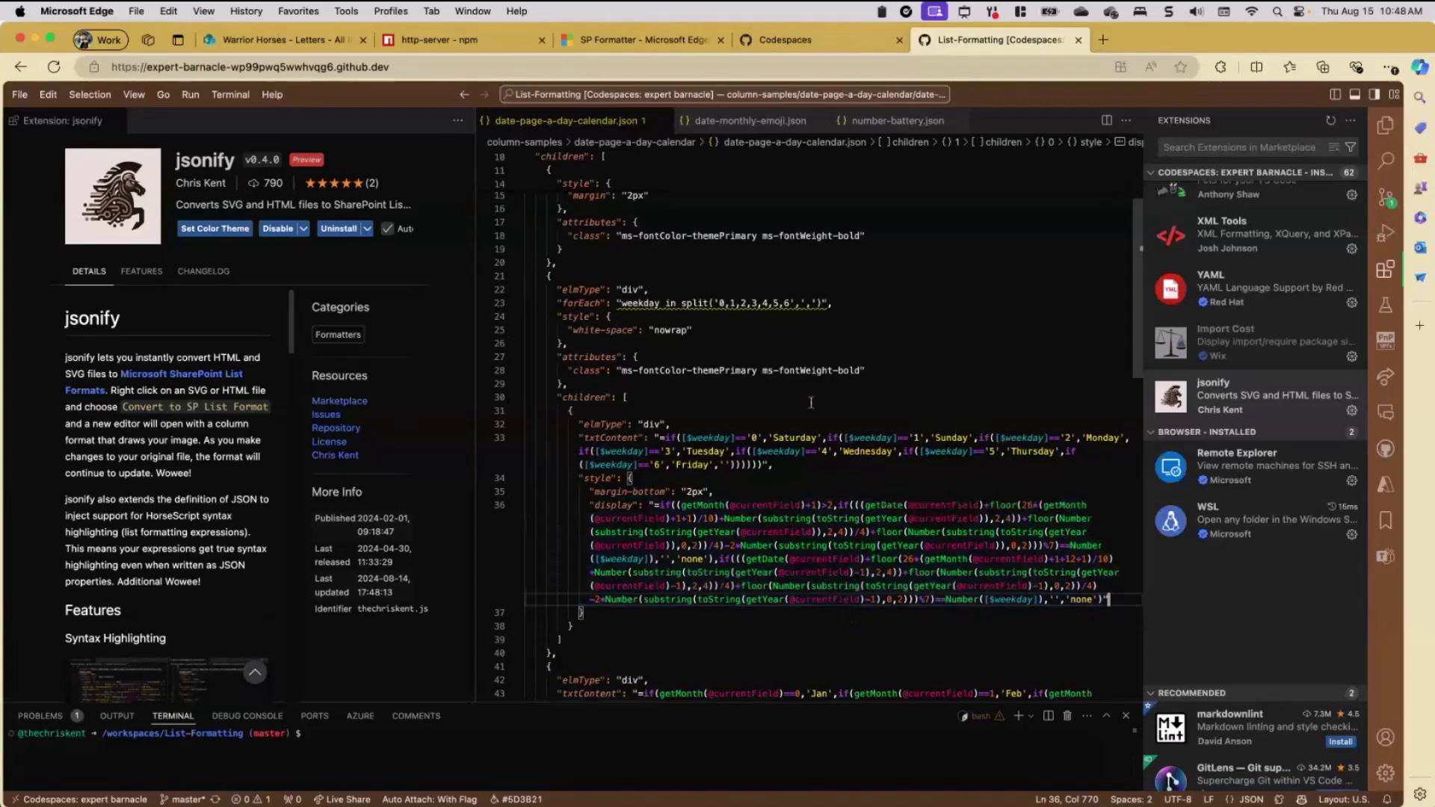
{"action": "left_click", "coordinate": [831, 471]}
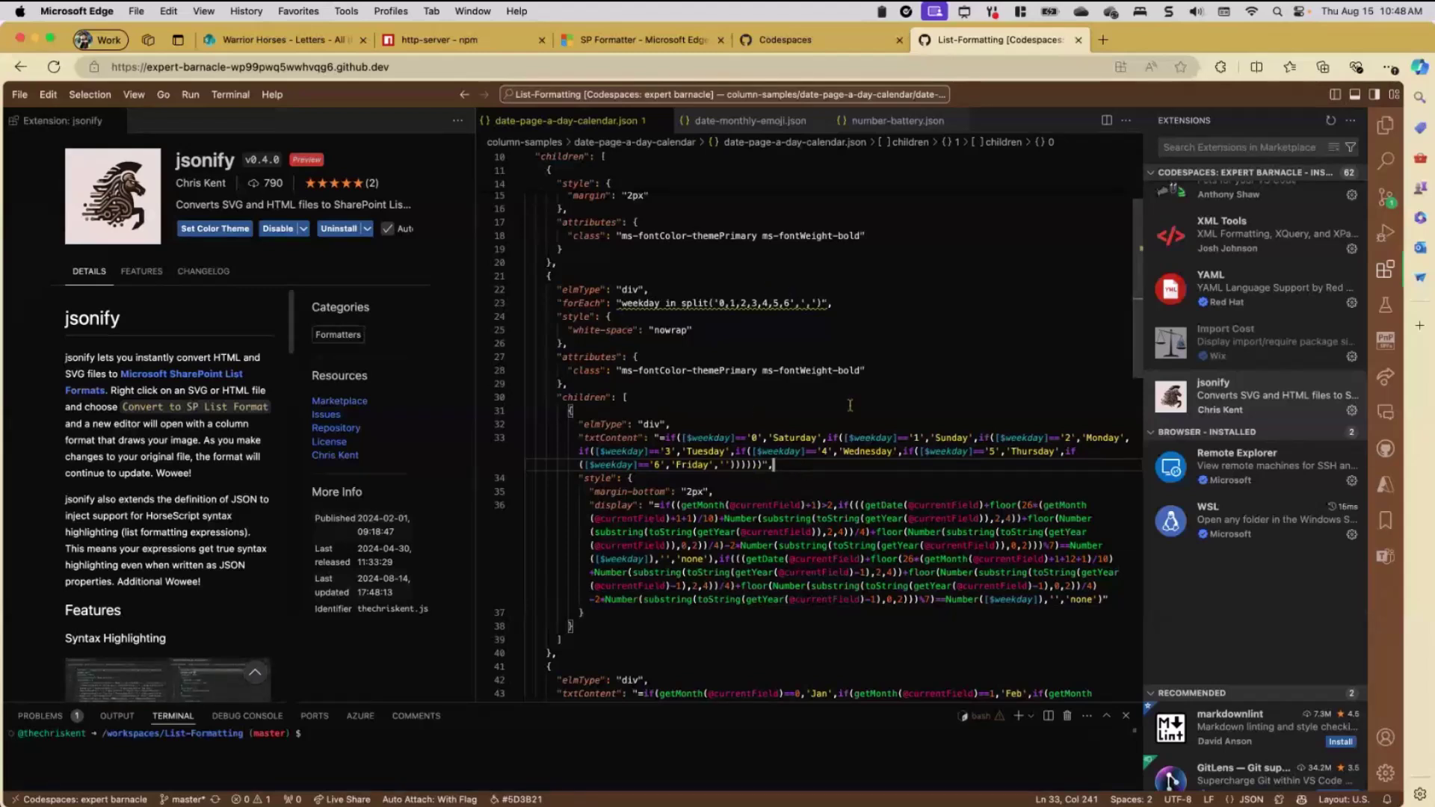
{"action": "left_click", "coordinate": [872, 600]}
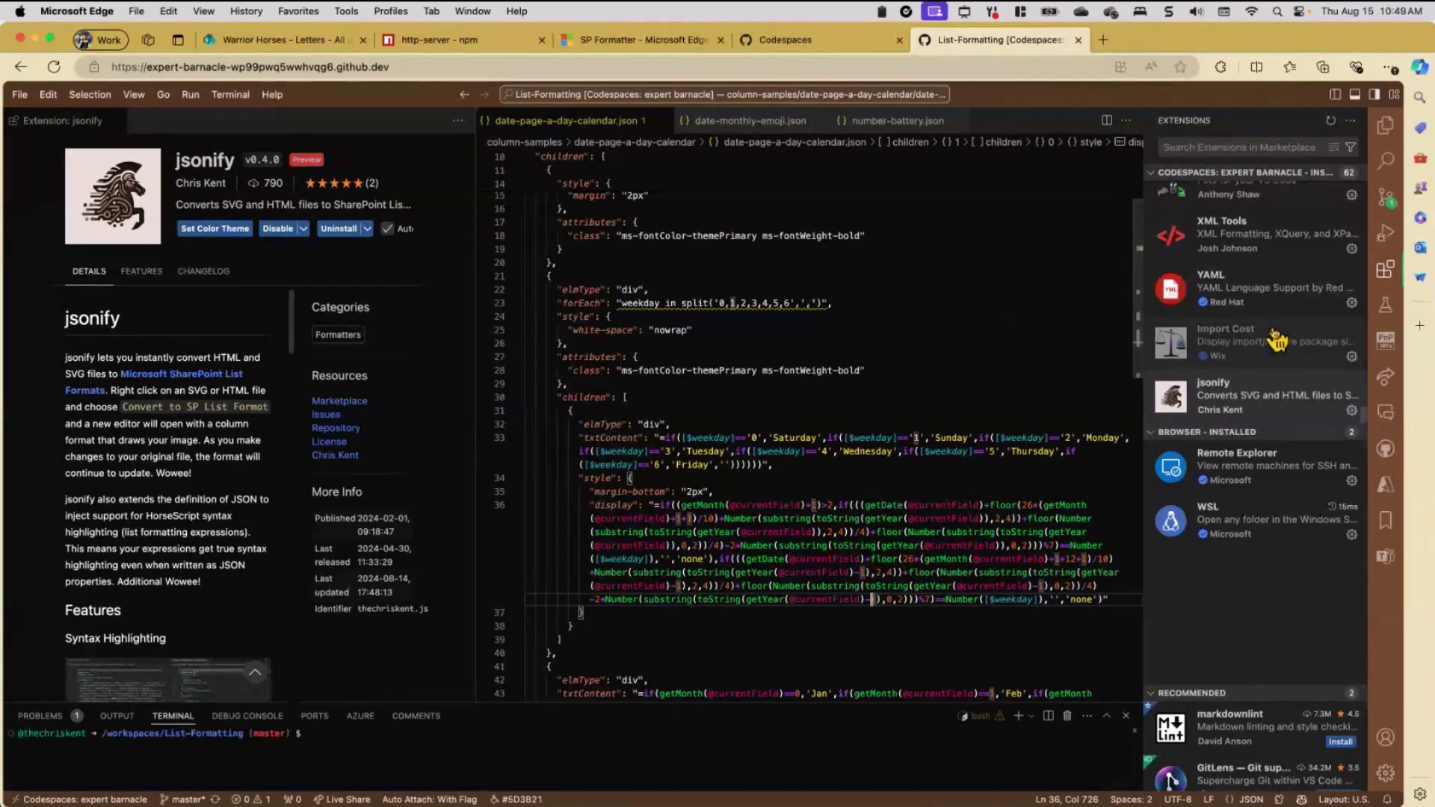
{"action": "scroll", "coordinate": [1271, 340], "scroll_direction": "up", "scroll_amount": 5}
{"action": "scroll", "coordinate": [1271, 340], "scroll_direction": "up", "scroll_amount": 3}
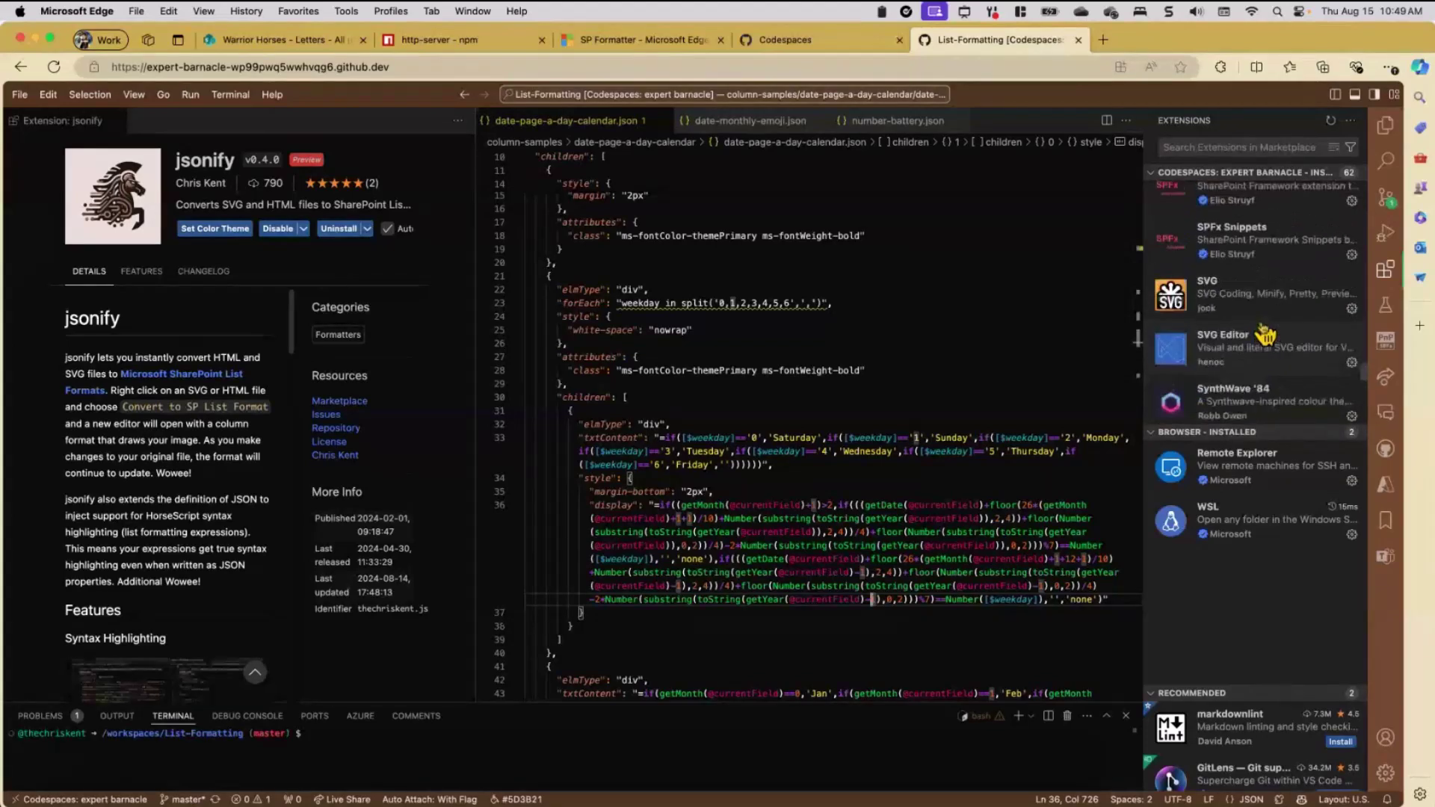
{"action": "left_click", "coordinate": [1218, 147]}
{"action": "scroll", "coordinate": [1237, 352], "scroll_direction": "up", "scroll_amount": 3}
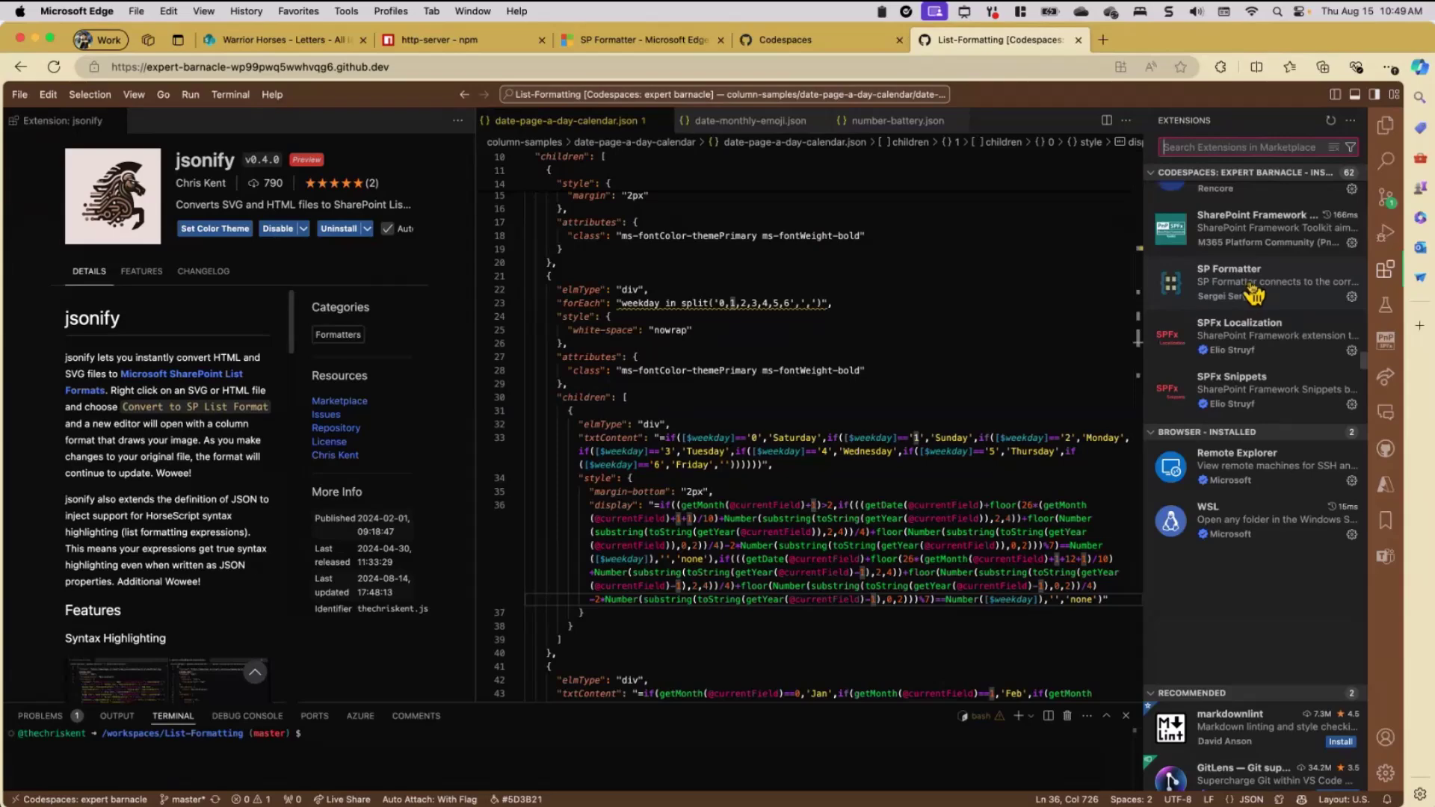
{"action": "mouse_move", "coordinate": [1256, 295]}
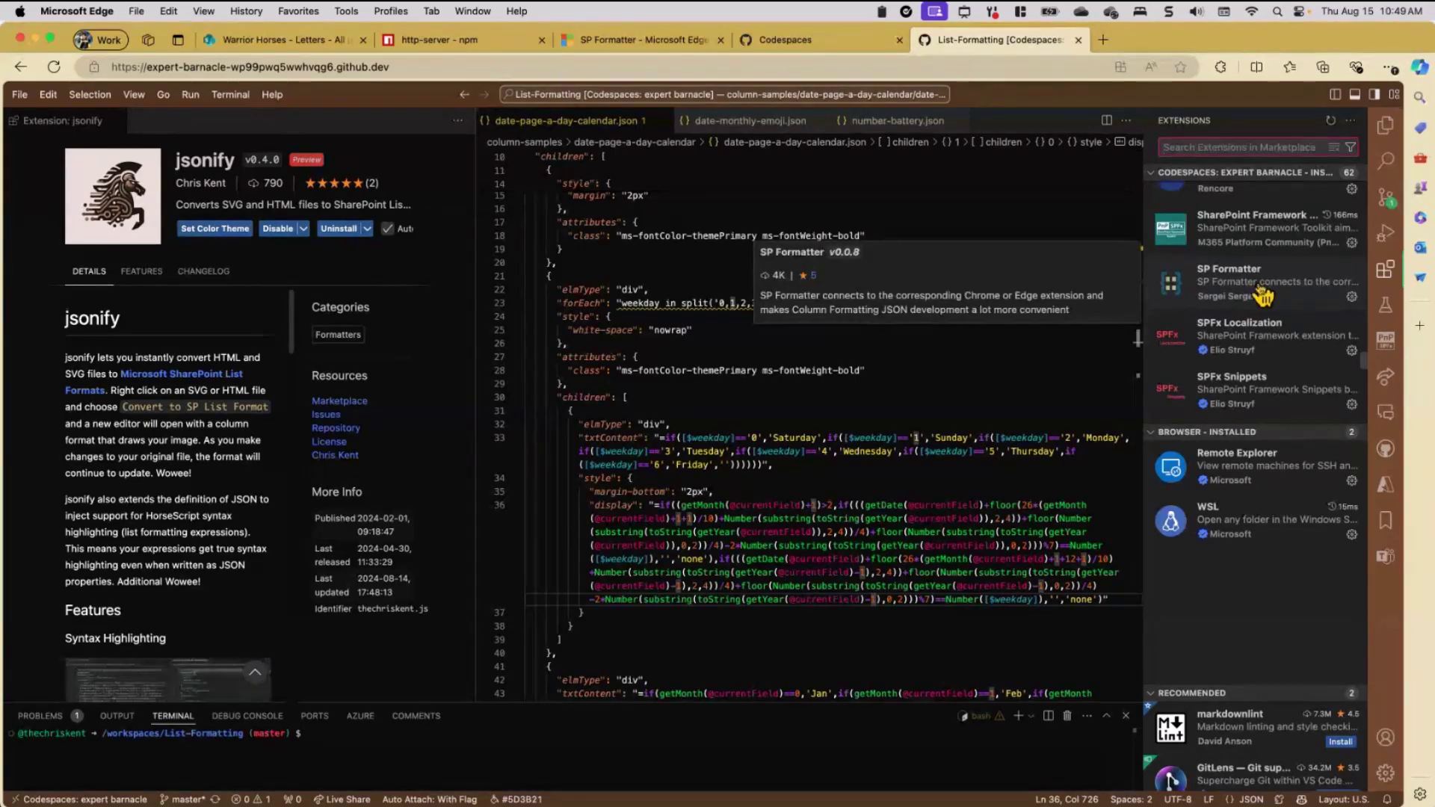
{"action": "left_click", "coordinate": [1207, 308]}
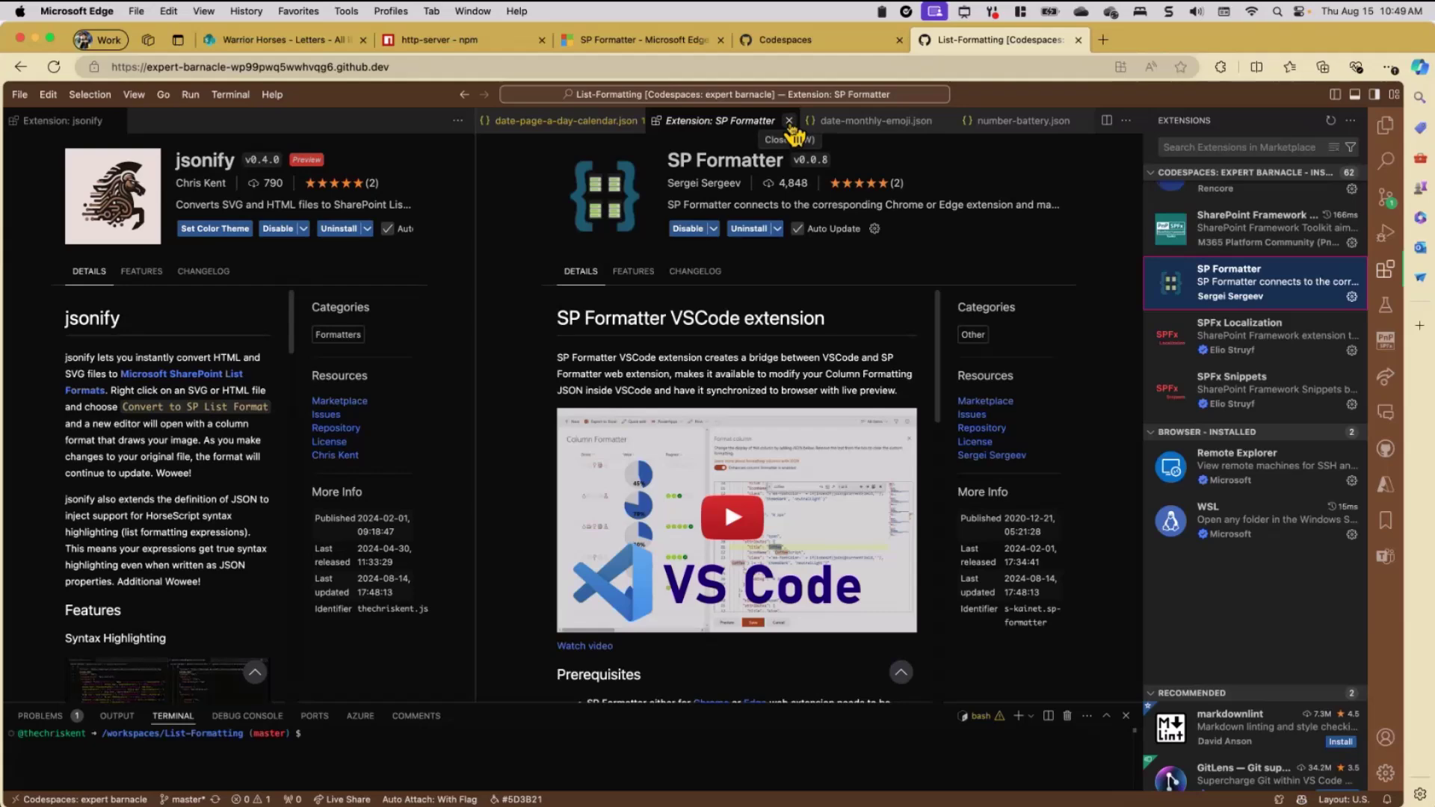
{"action": "left_click", "coordinate": [788, 120]}
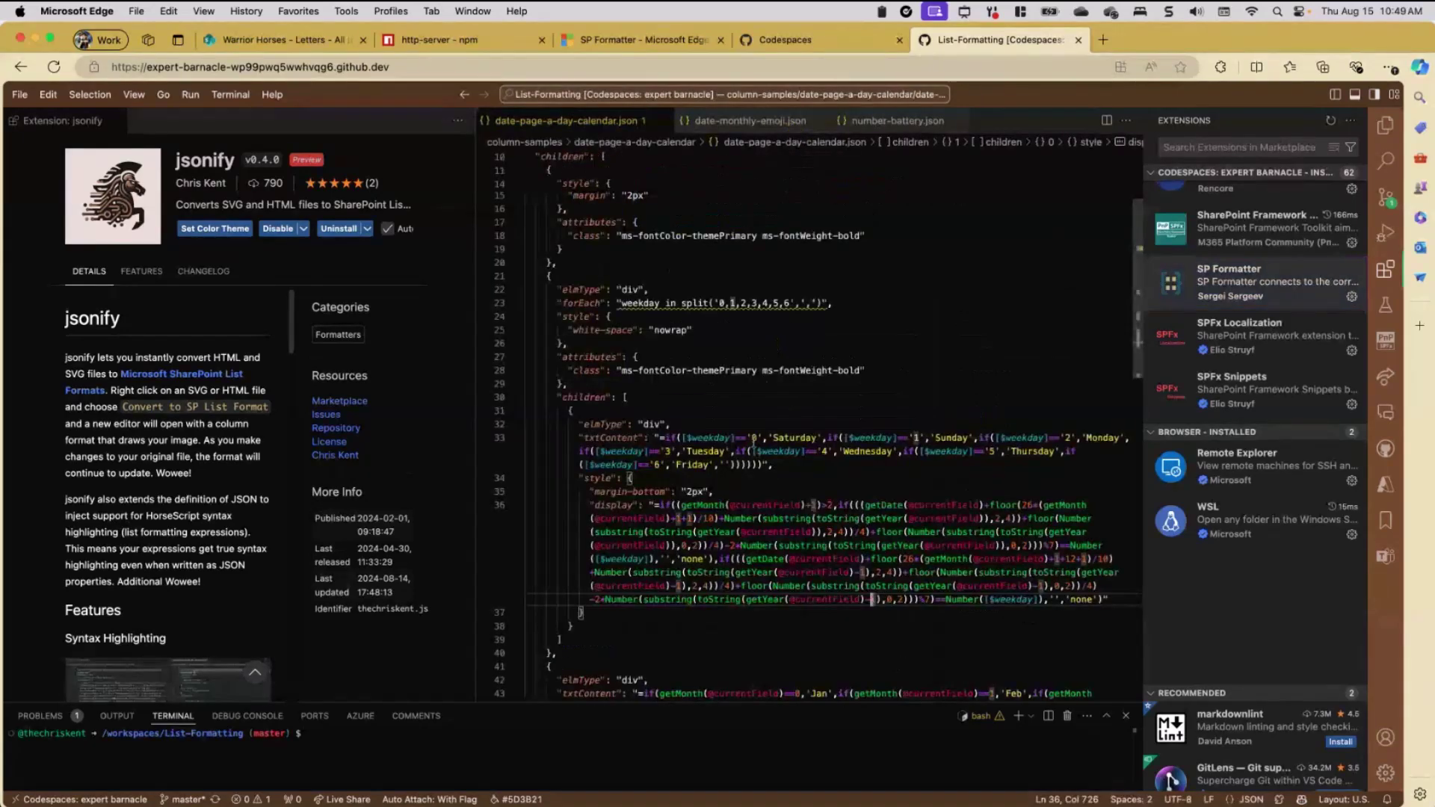
{"action": "left_click", "coordinate": [811, 411]}
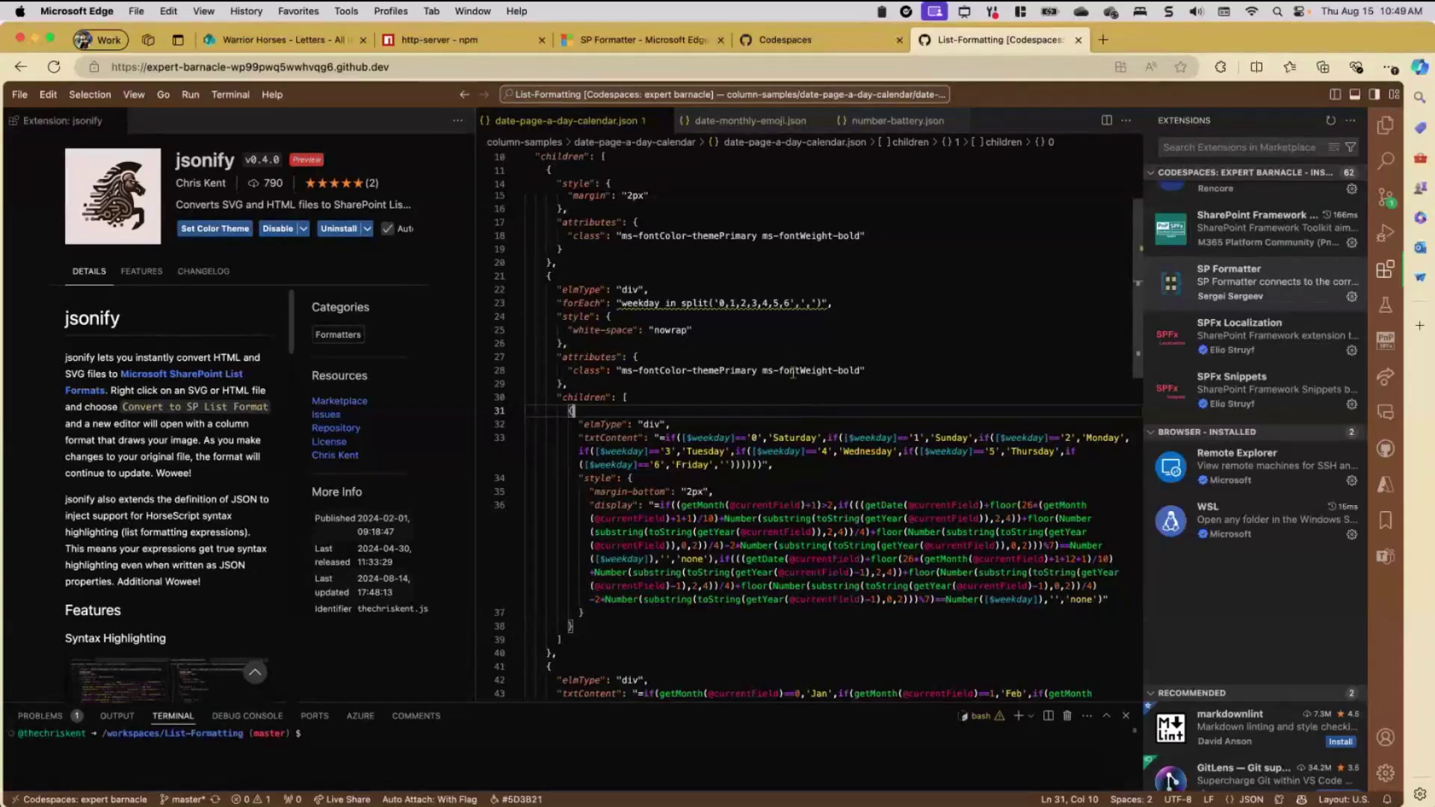
Step: Start a new SP Formatter session on the calendar JSON and view forwarded port 11232
{"action": "right_click", "coordinate": [726, 402]}
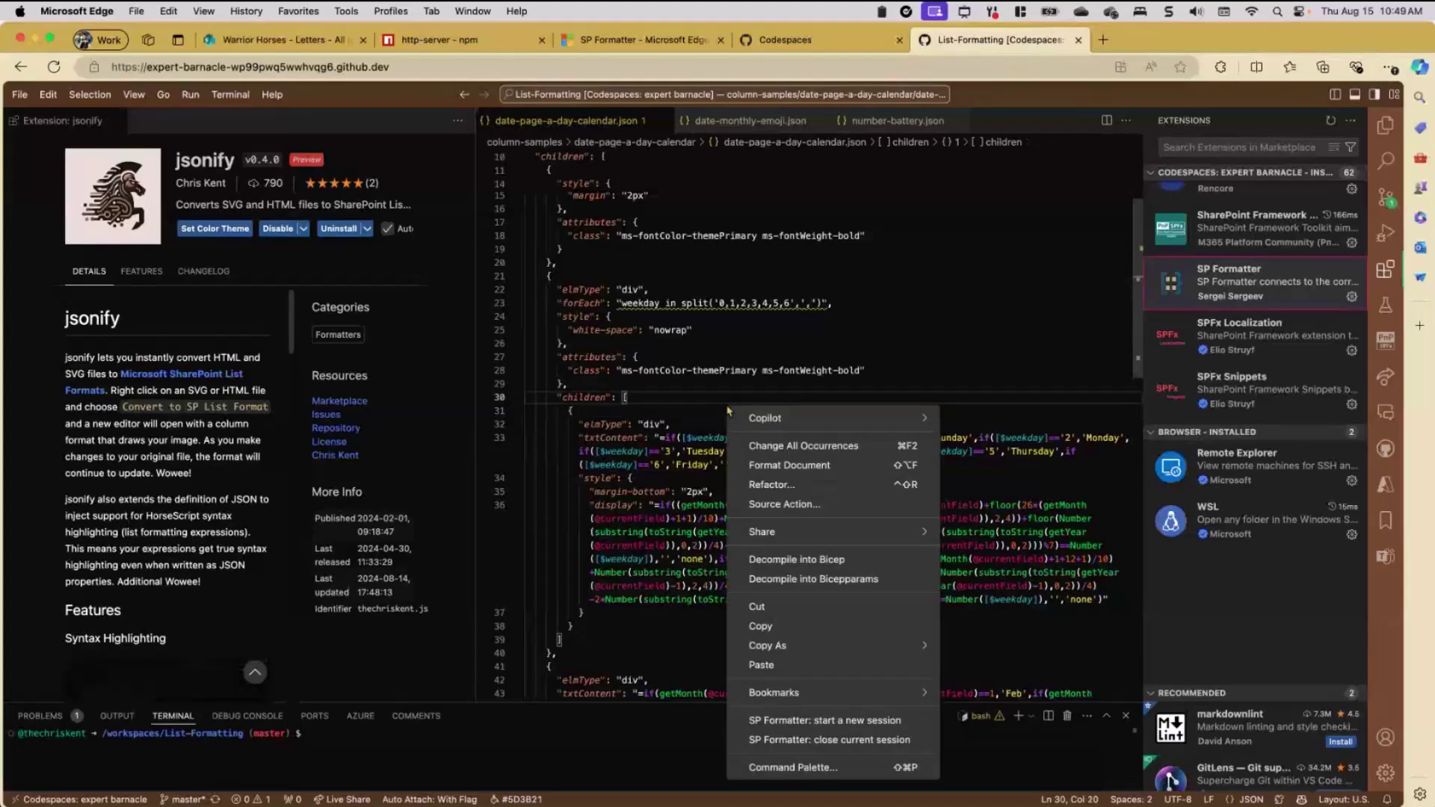
{"action": "left_click", "coordinate": [854, 723]}
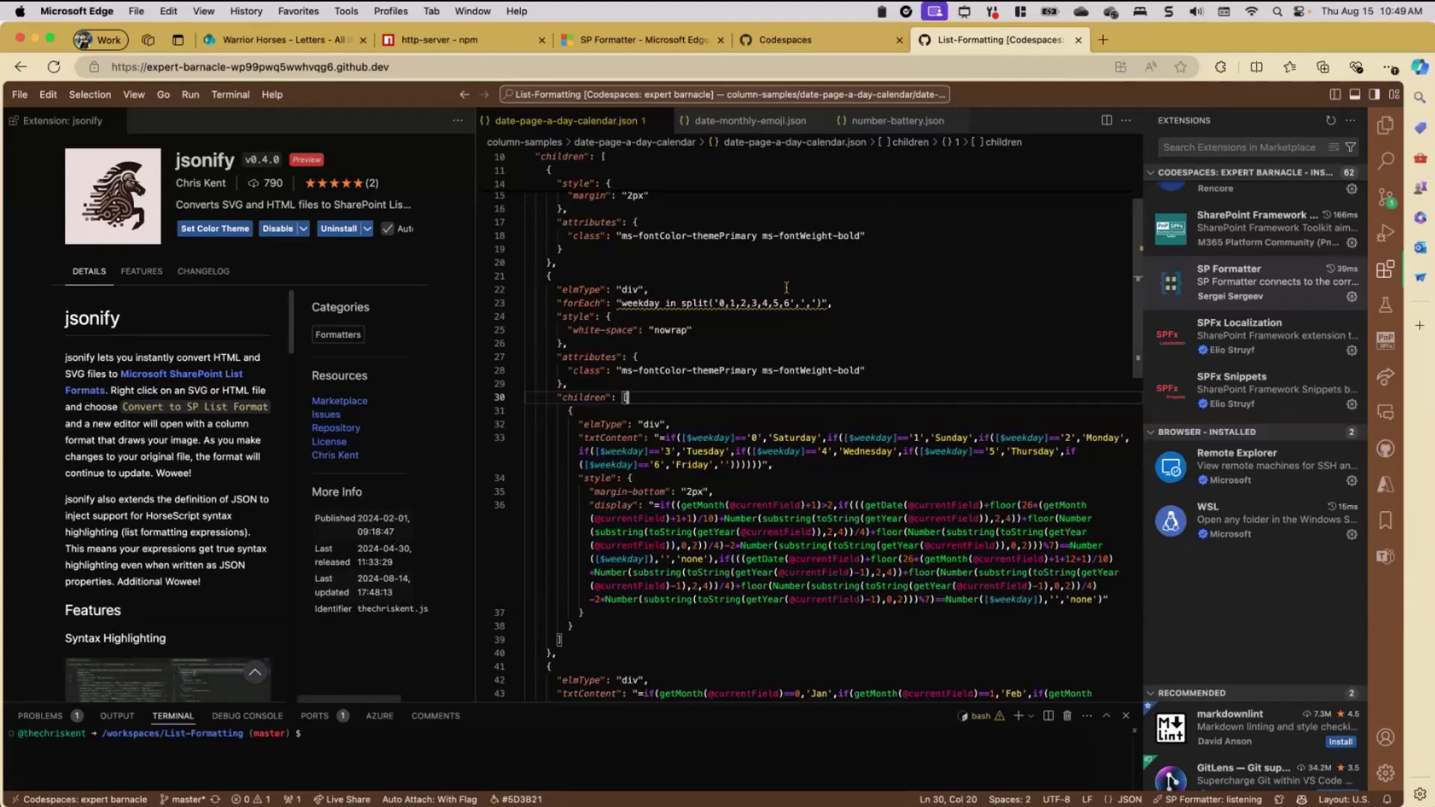
{"action": "left_click", "coordinate": [317, 718]}
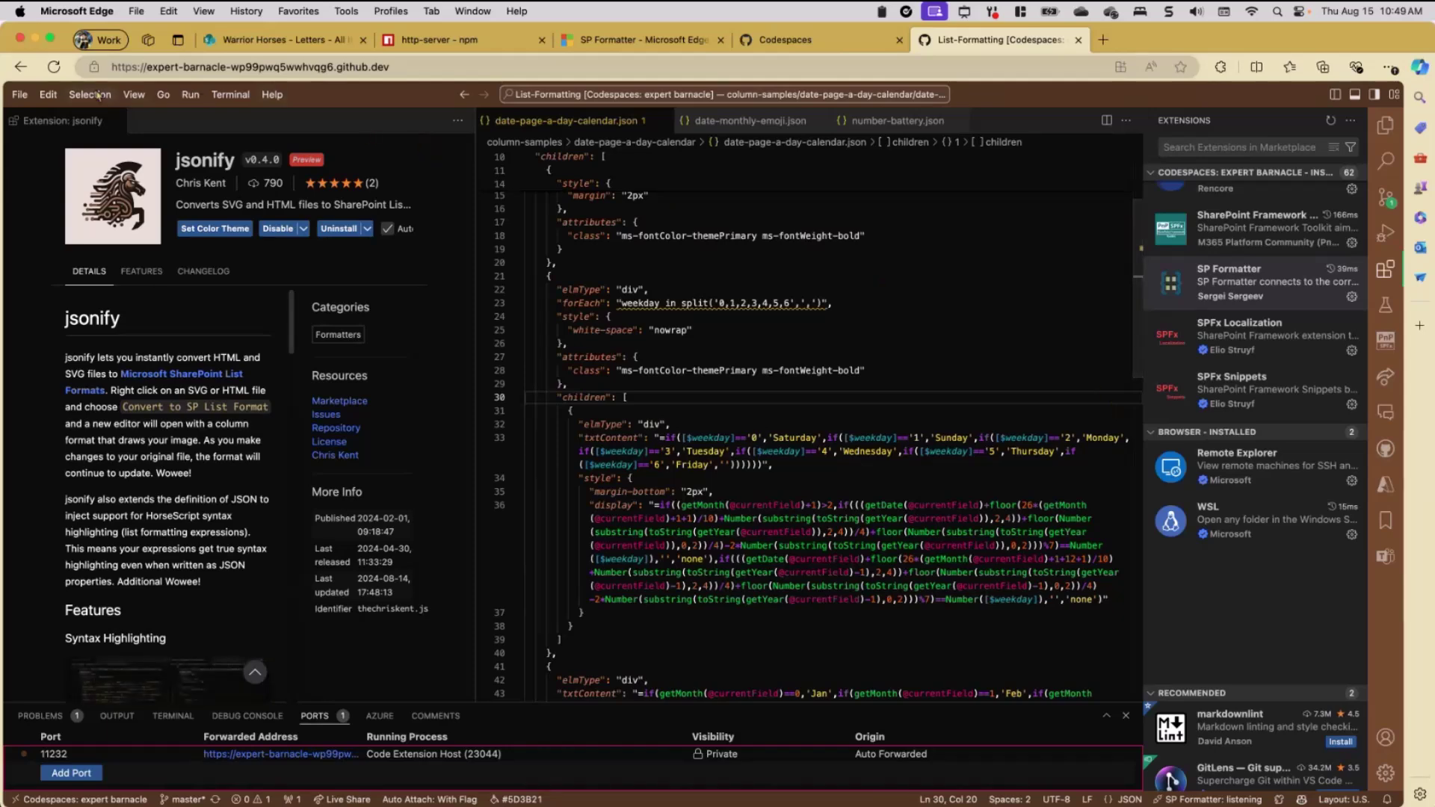
Step: Close the jsonify details and set forwarded port 11232's visibility to Public
{"action": "left_click", "coordinate": [113, 120]}
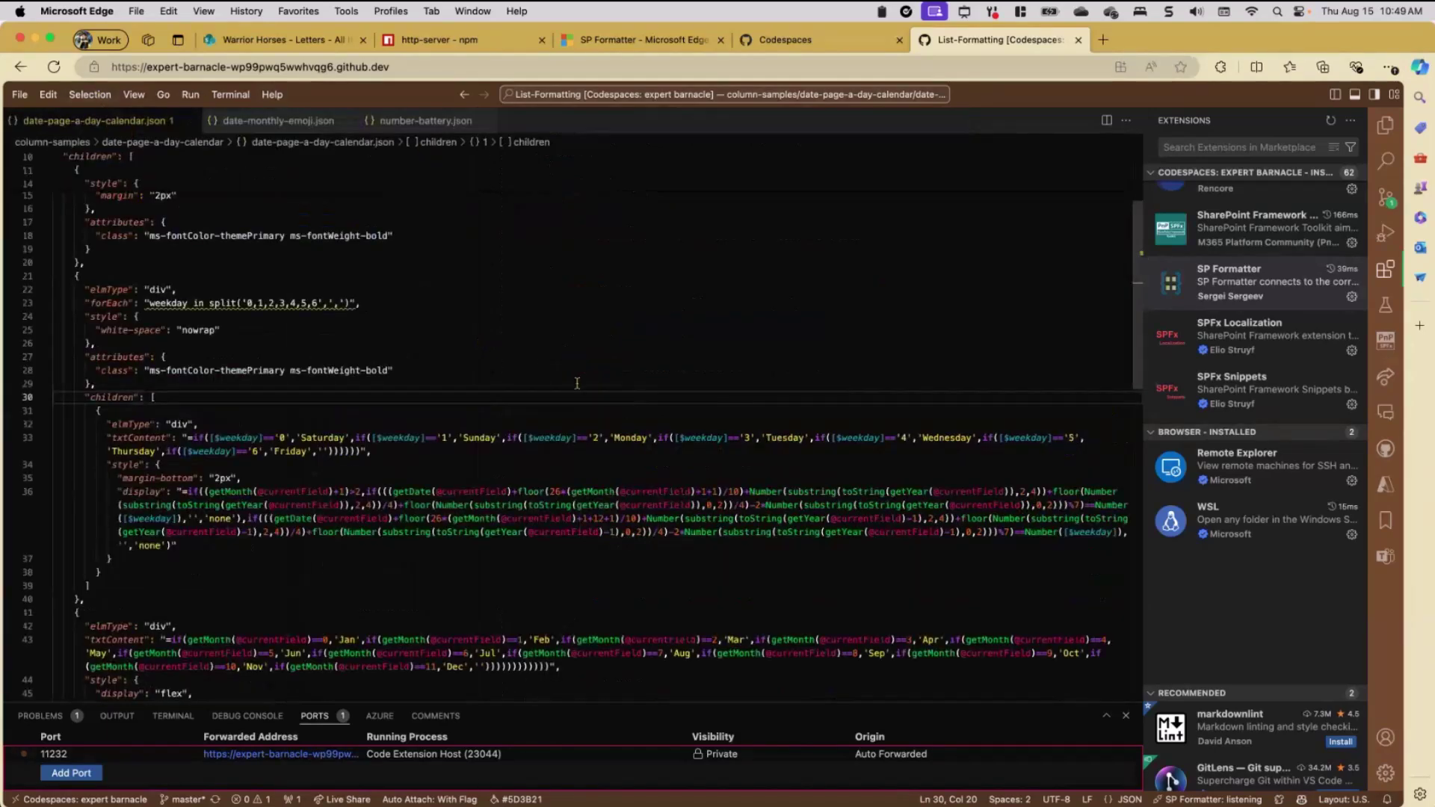
{"action": "right_click", "coordinate": [749, 763]}
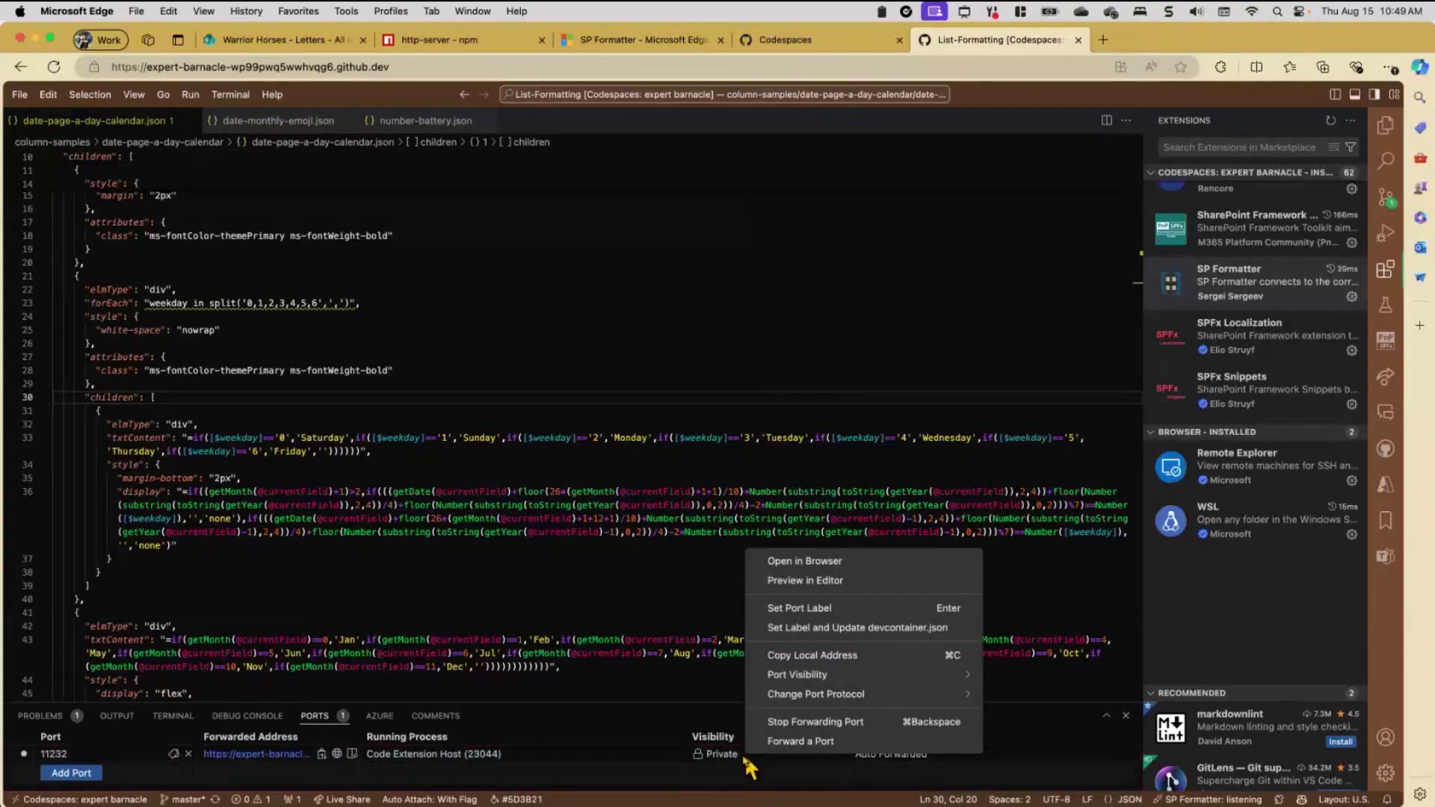
{"action": "mouse_move", "coordinate": [822, 677]}
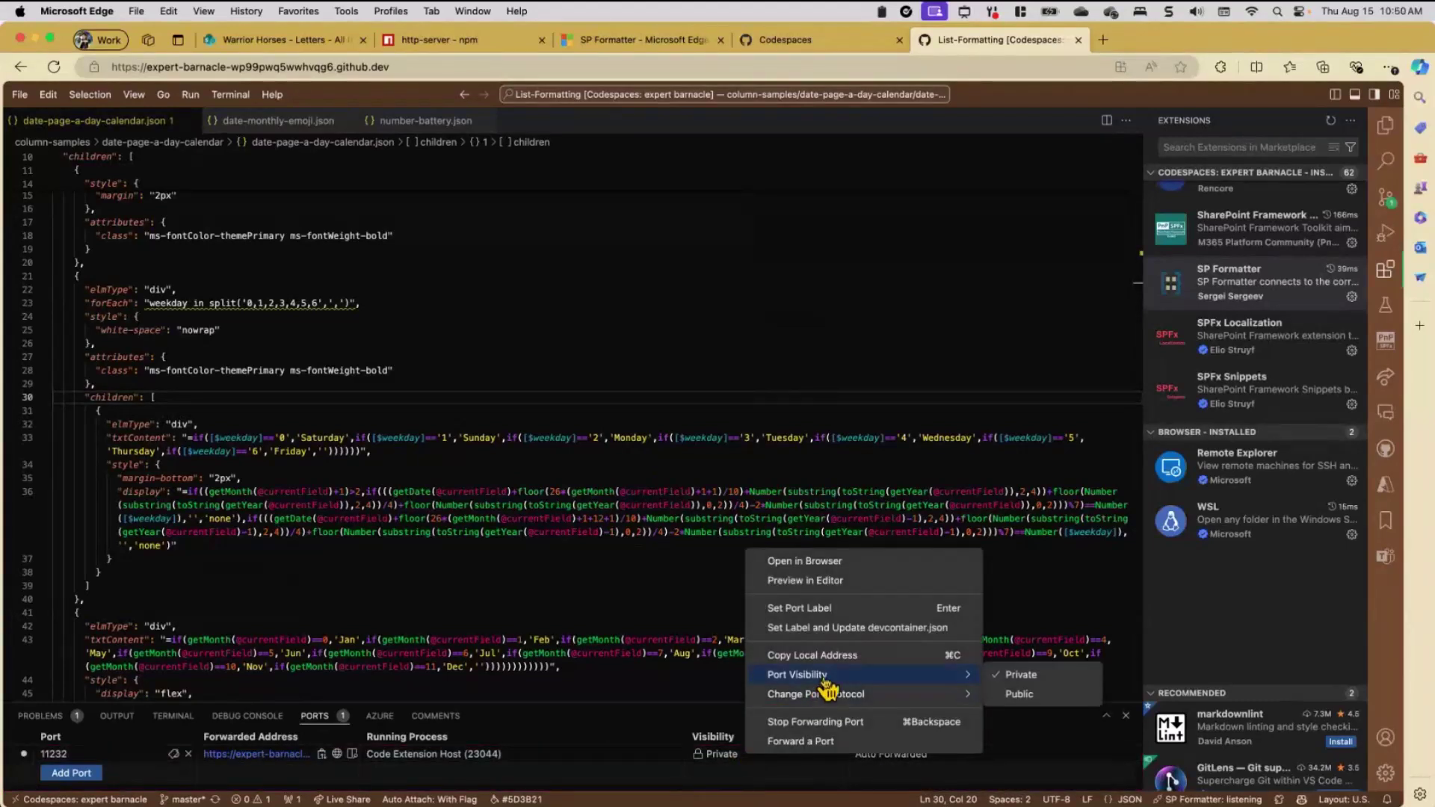
{"action": "left_click", "coordinate": [1054, 697]}
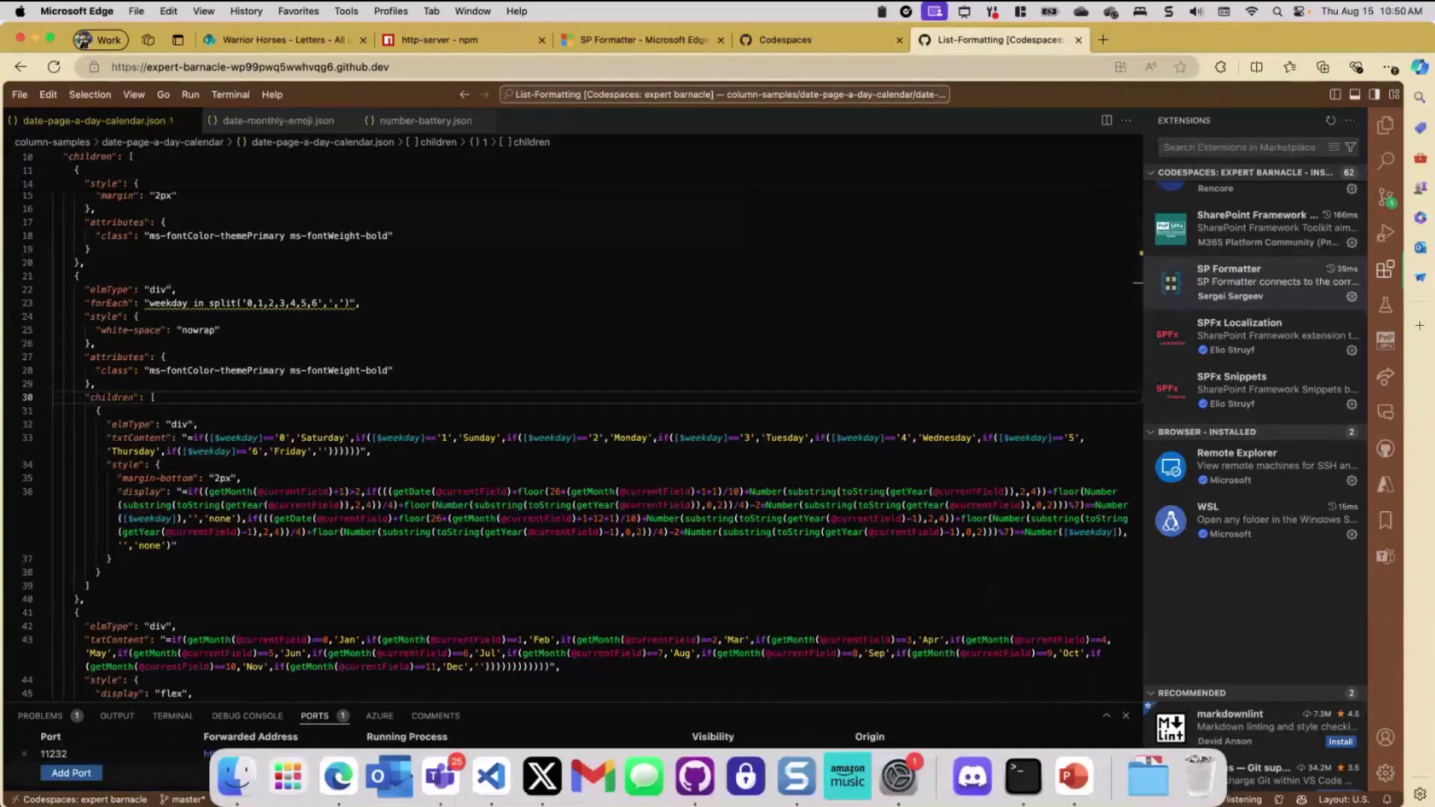
Step: Check the http-server package page and open a local terminal with the chosen Node version
{"action": "left_click", "coordinate": [454, 43]}
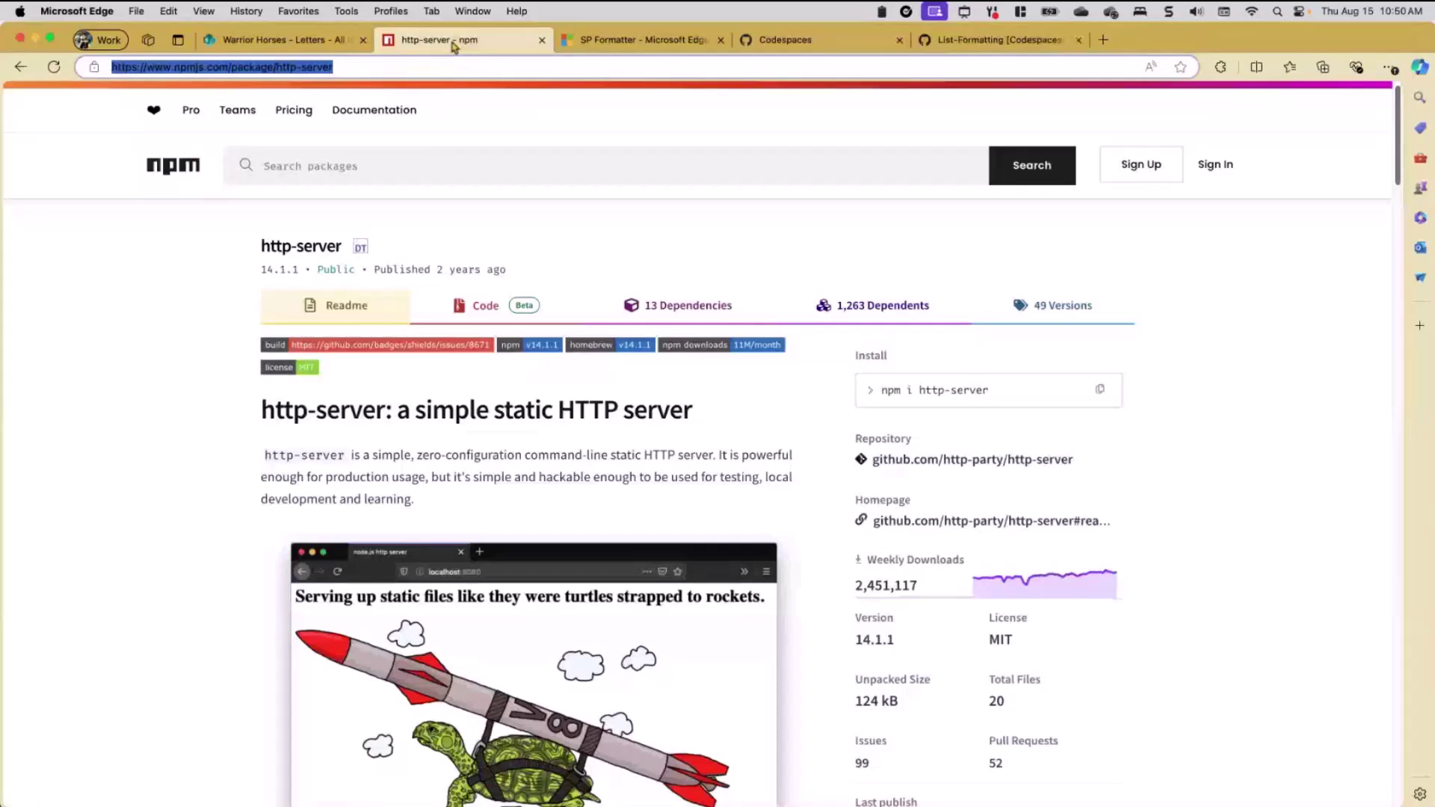
{"action": "left_click", "coordinate": [658, 511]}
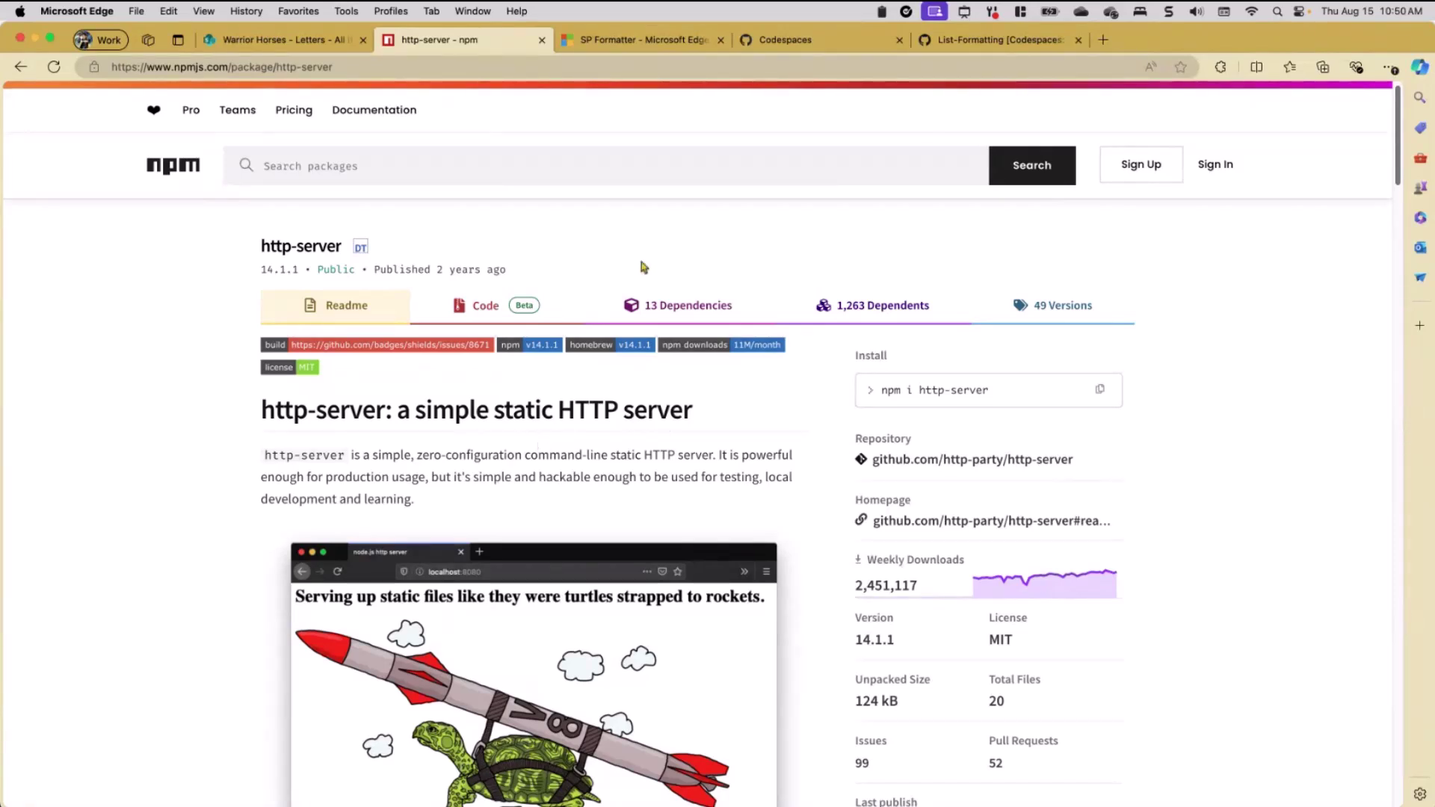
{"action": "mouse_move", "coordinate": [1029, 800]}
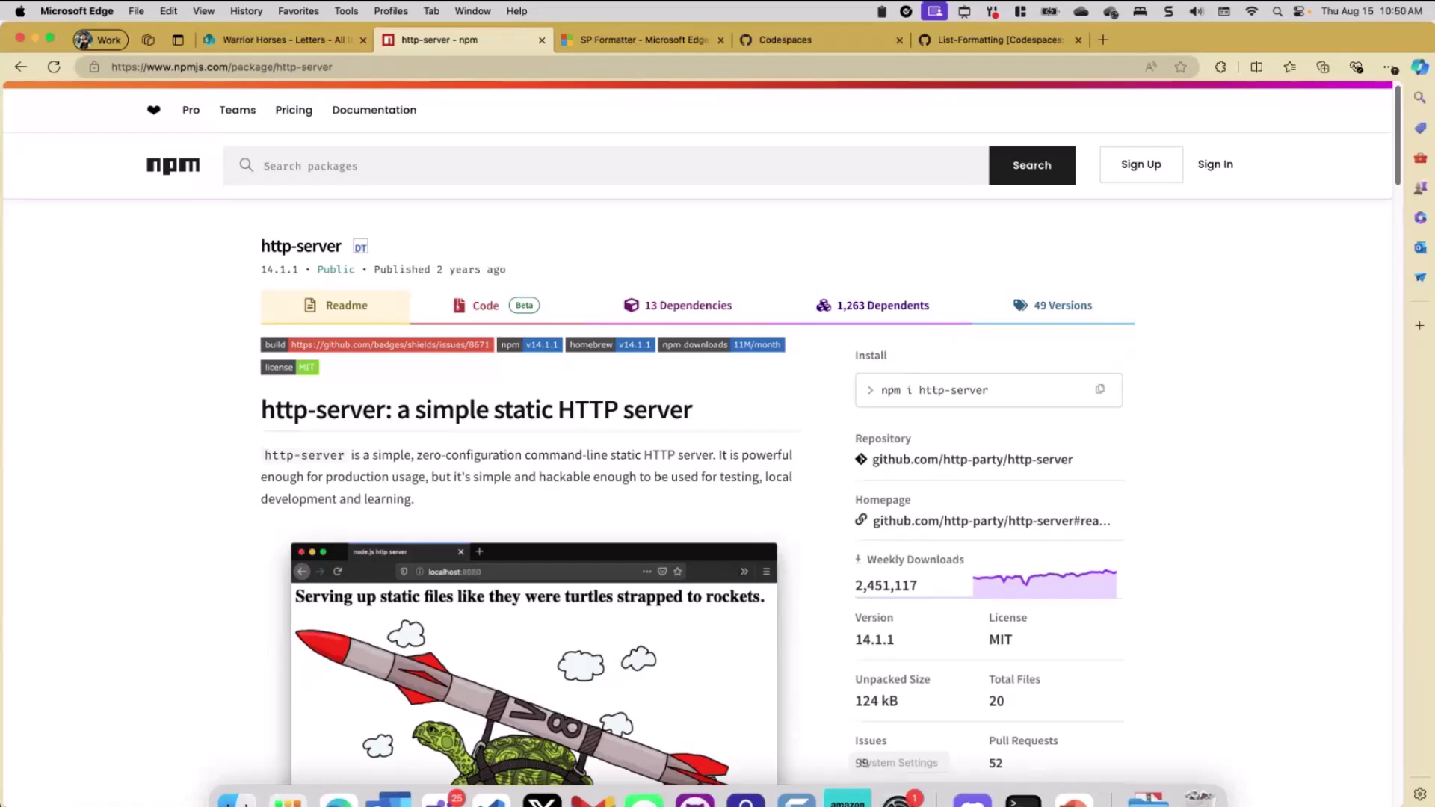
{"action": "left_click", "coordinate": [1030, 798]}
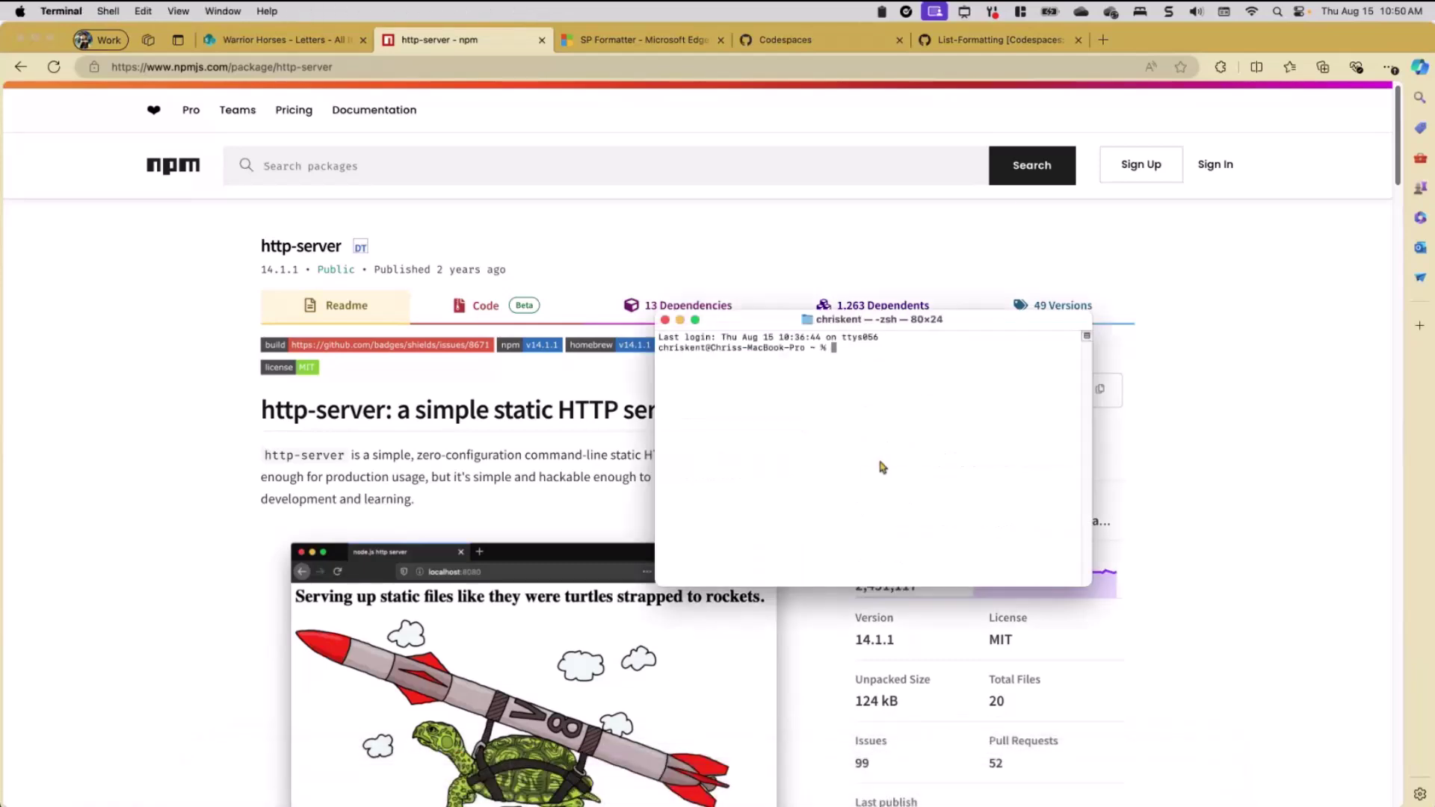
{"action": "key", "text": "Return"}
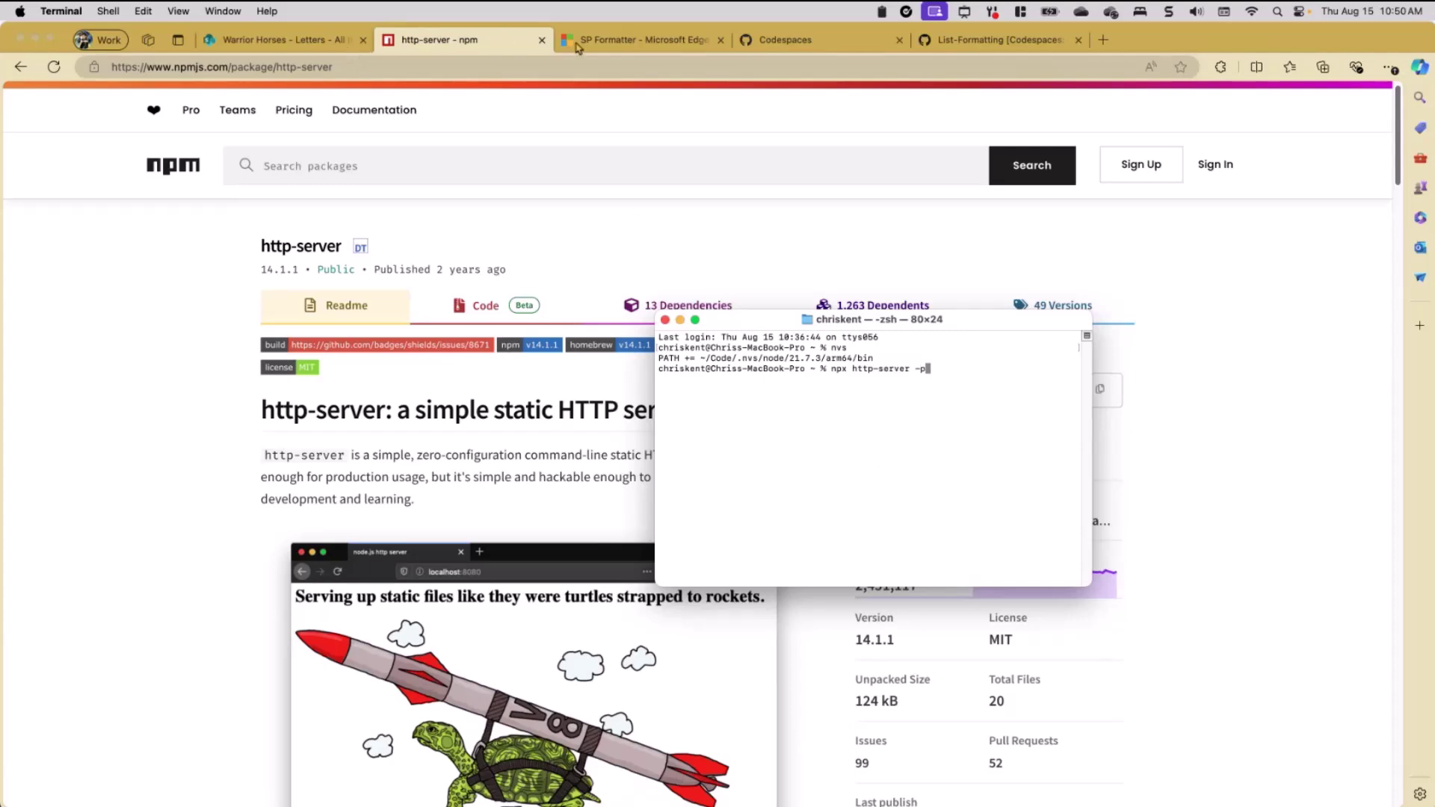
Step: Run a local http-server proxying the Codespace's port 11232 address, then show the Letters list
{"action": "left_click", "coordinate": [974, 42]}
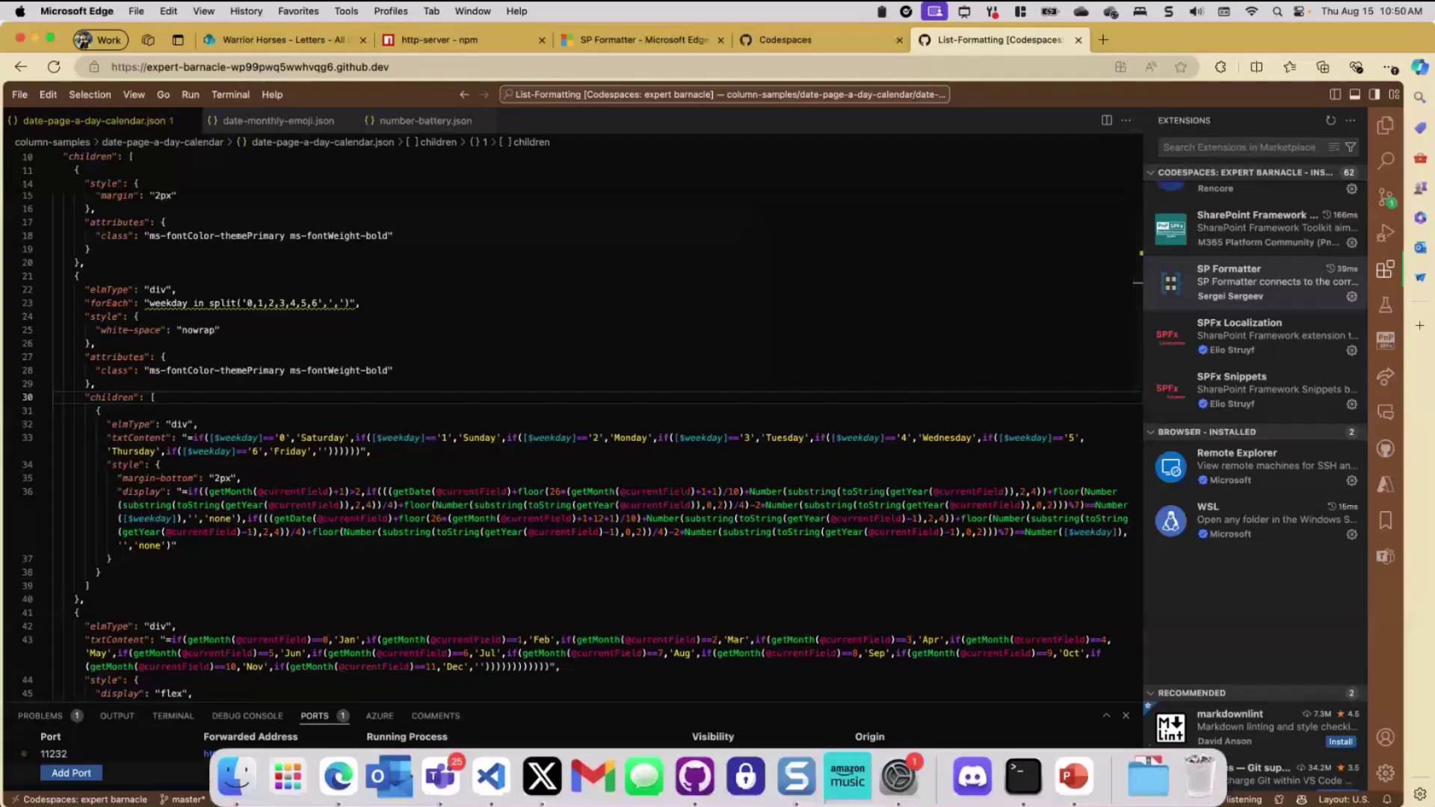
{"action": "left_click", "coordinate": [1024, 778]}
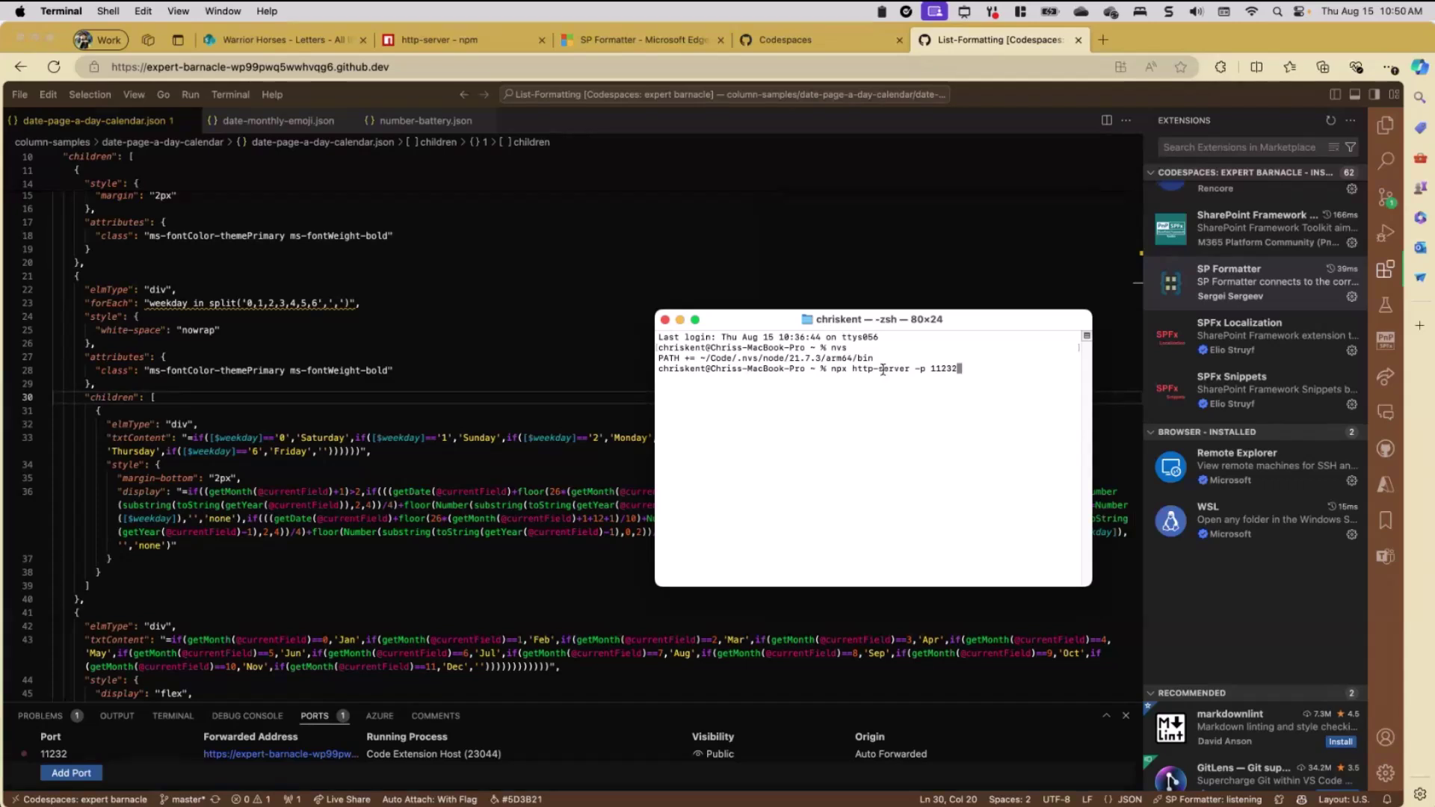
{"action": "left_click", "coordinate": [426, 794]}
{"action": "mouse_move", "coordinate": [336, 766]}
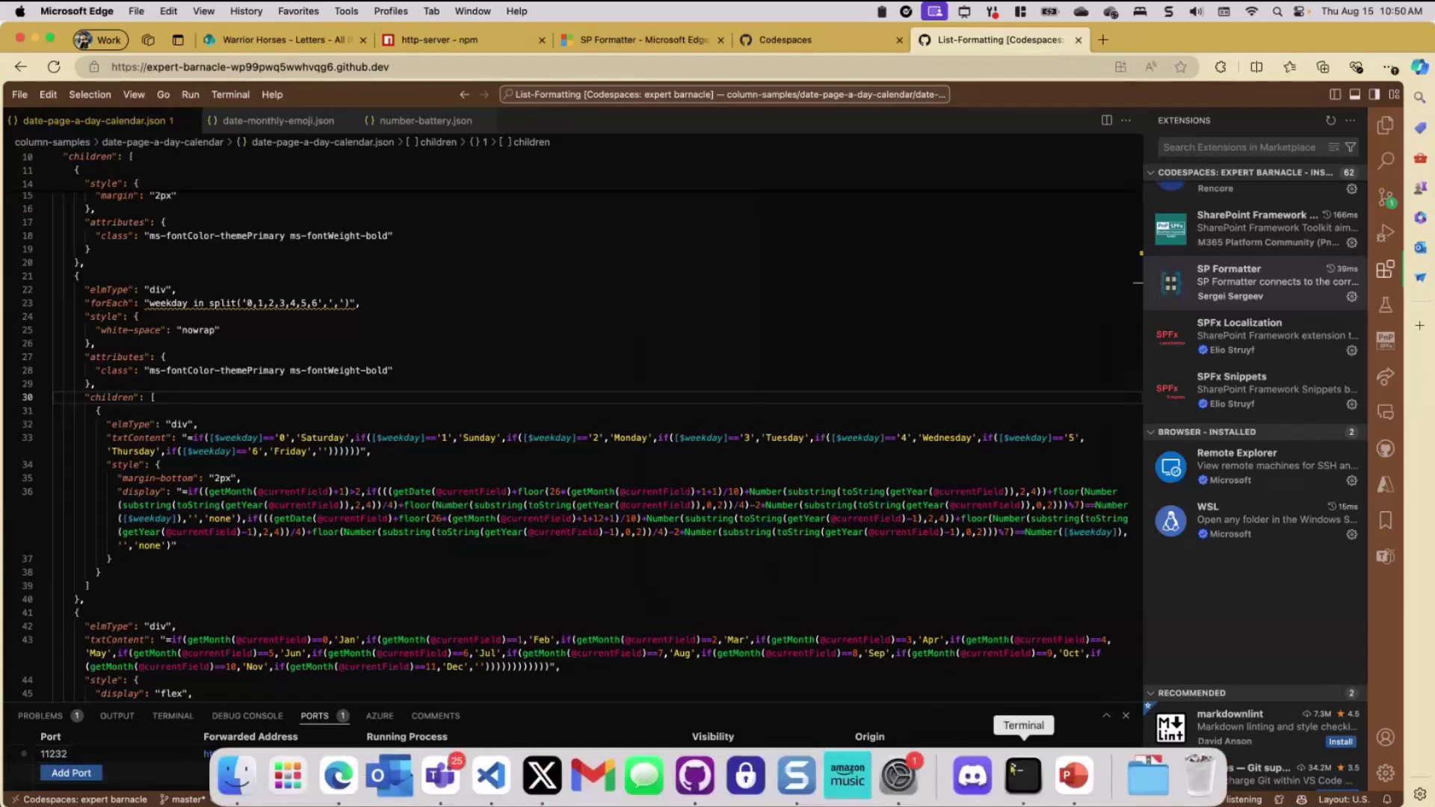
{"action": "left_click", "coordinate": [1014, 772]}
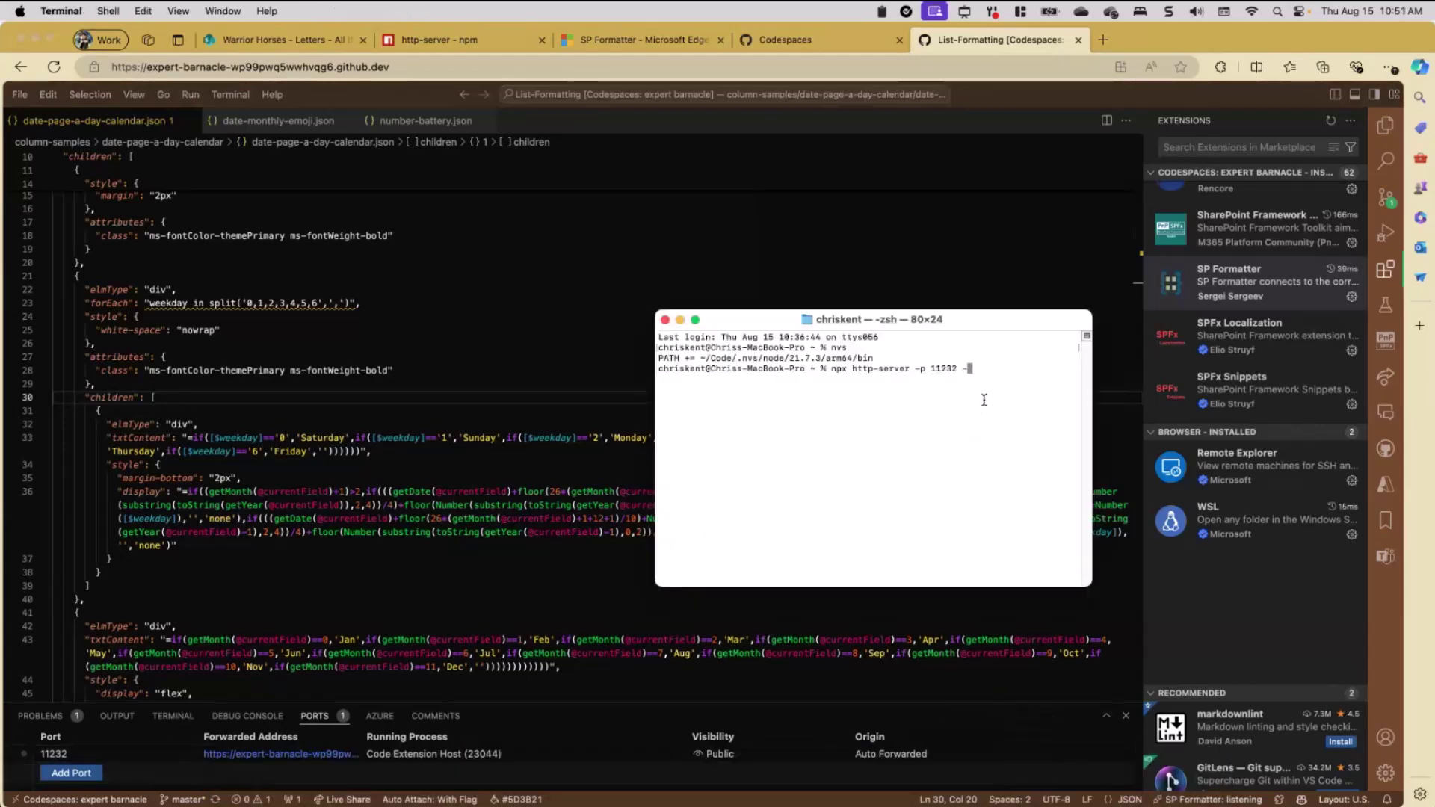
{"action": "type", "text": "https://expert-barnacle-wp99pwq5wwhvqg6-11232.app.github.dev/"}
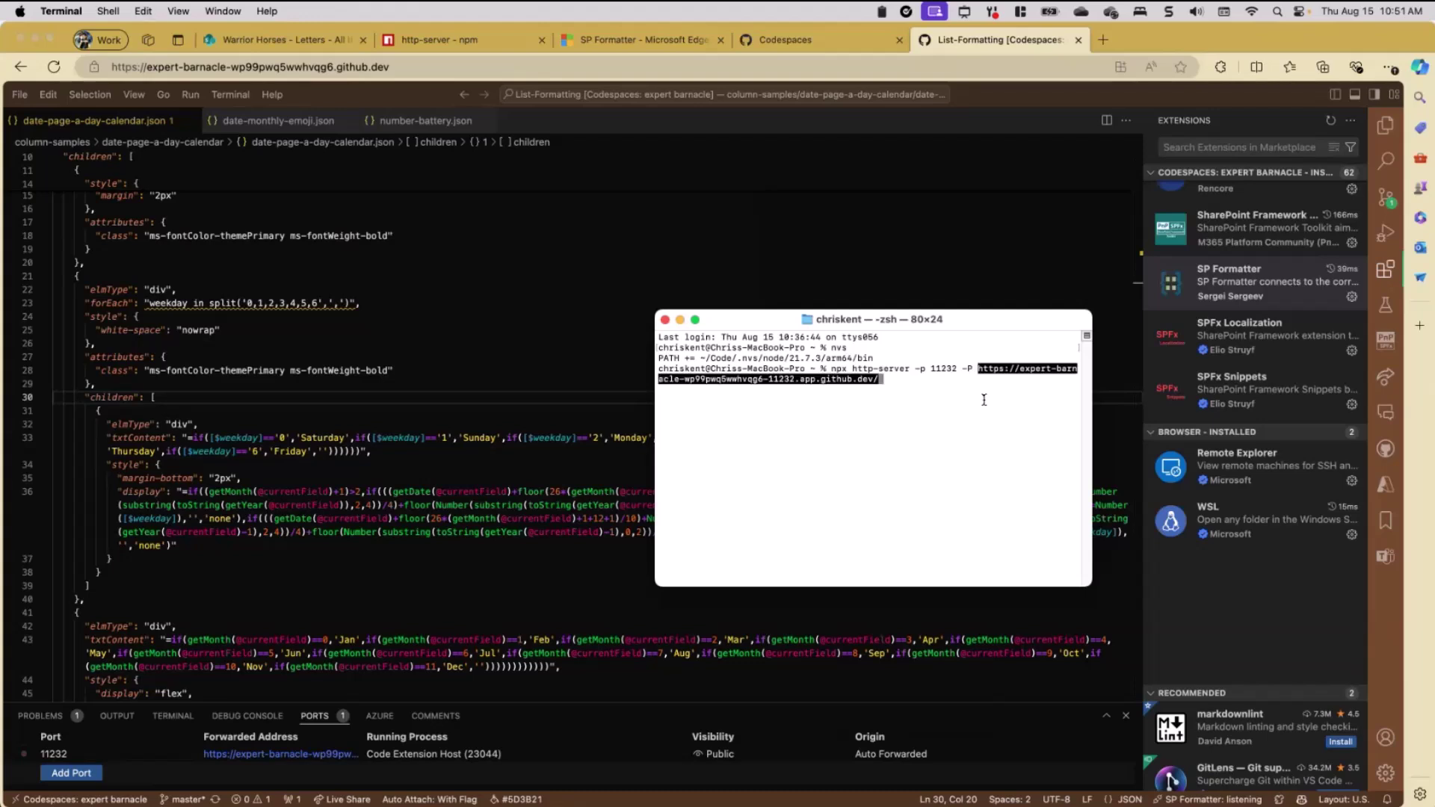
{"action": "key", "text": "Return"}
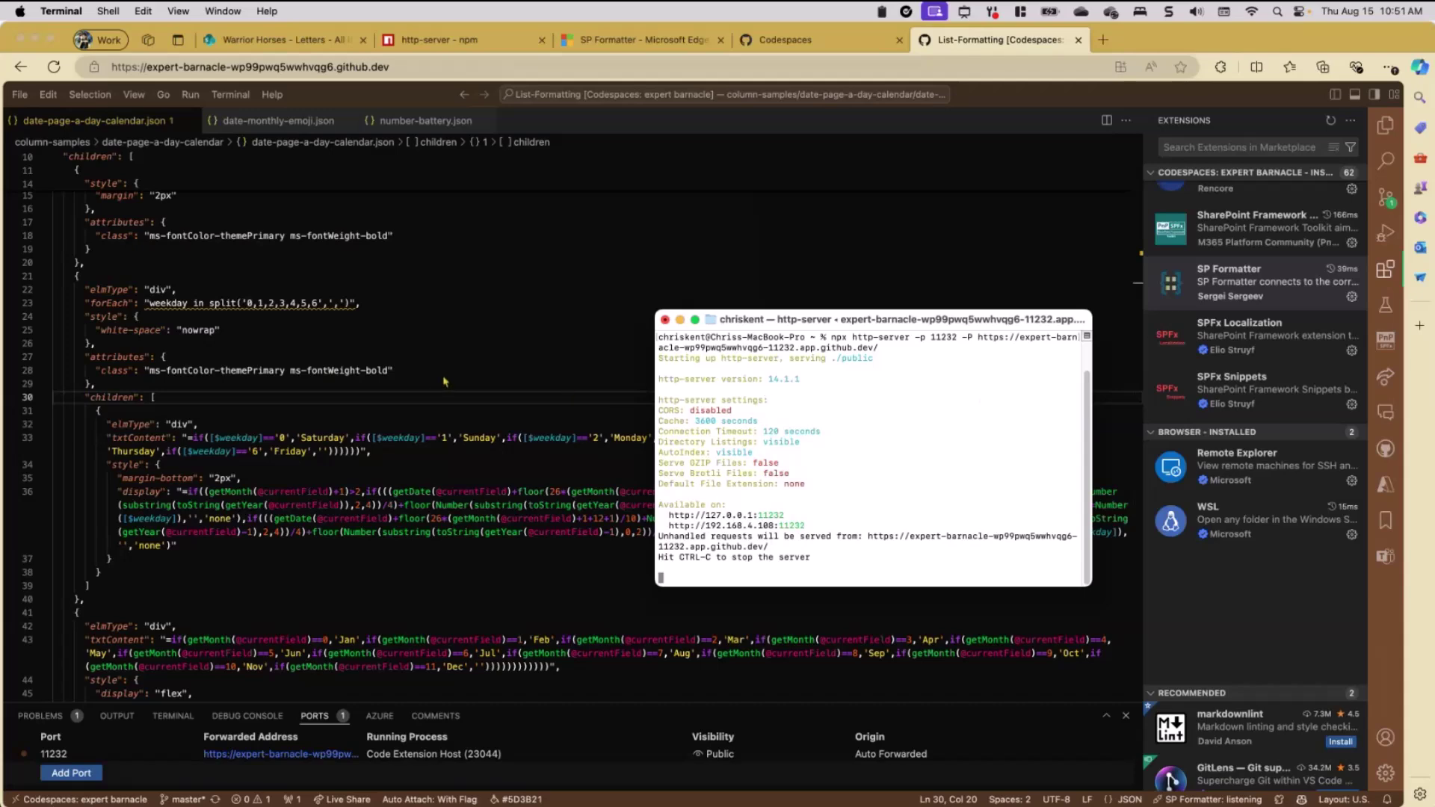
{"action": "left_click", "coordinate": [314, 47]}
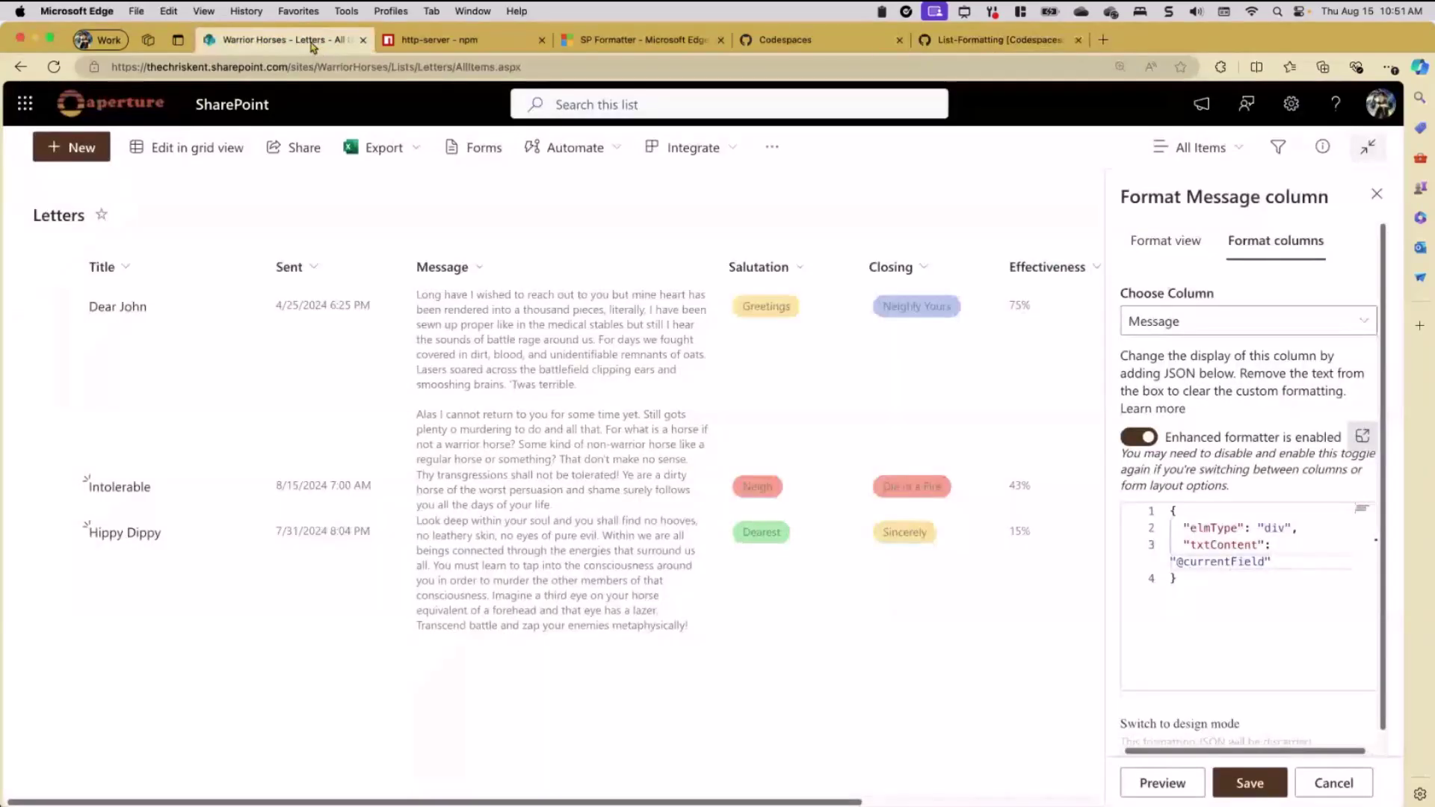
Step: Cancel the Message column formatting panel without saving
{"action": "left_click", "coordinate": [321, 273]}
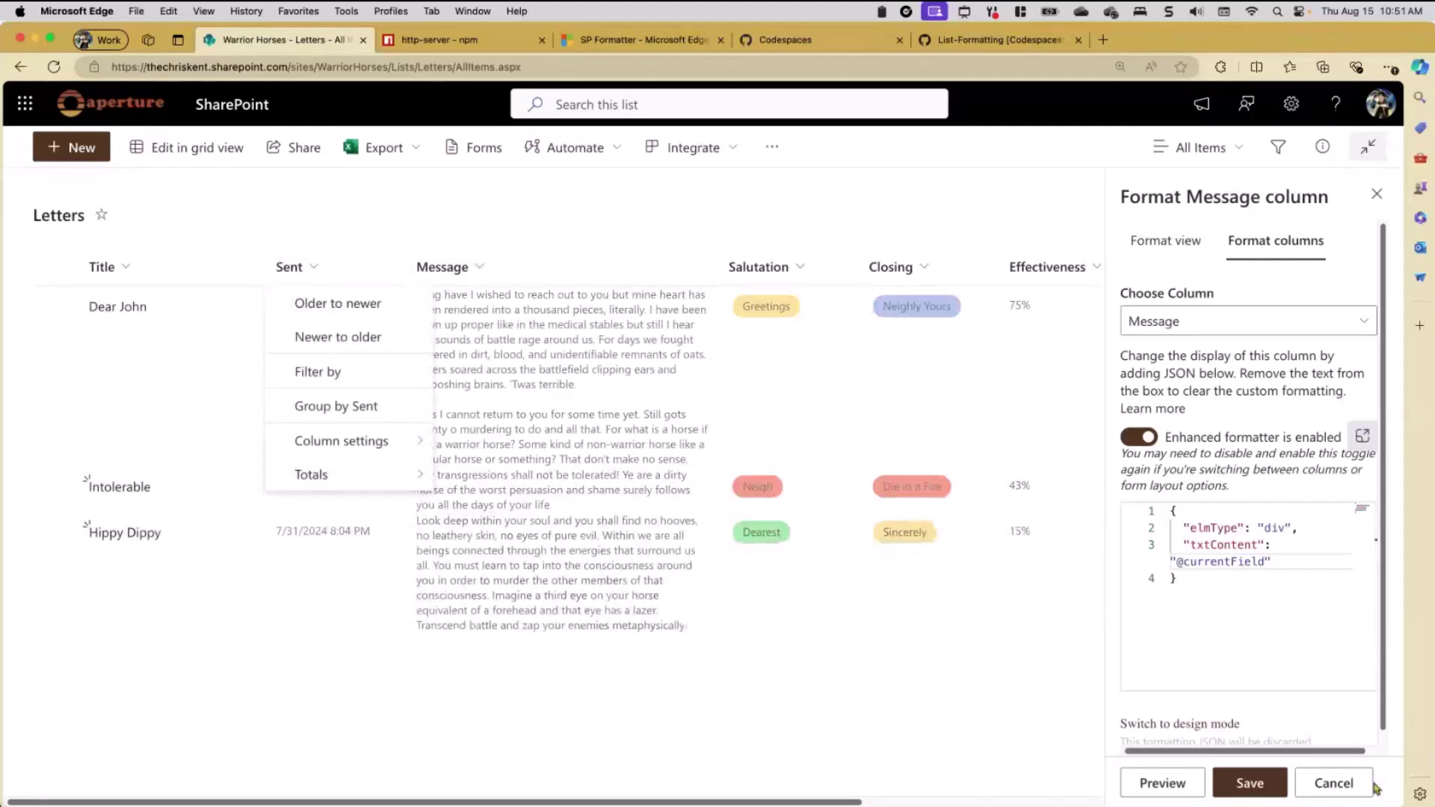
{"action": "key", "text": "Escape"}
{"action": "left_click", "coordinate": [1334, 783]}
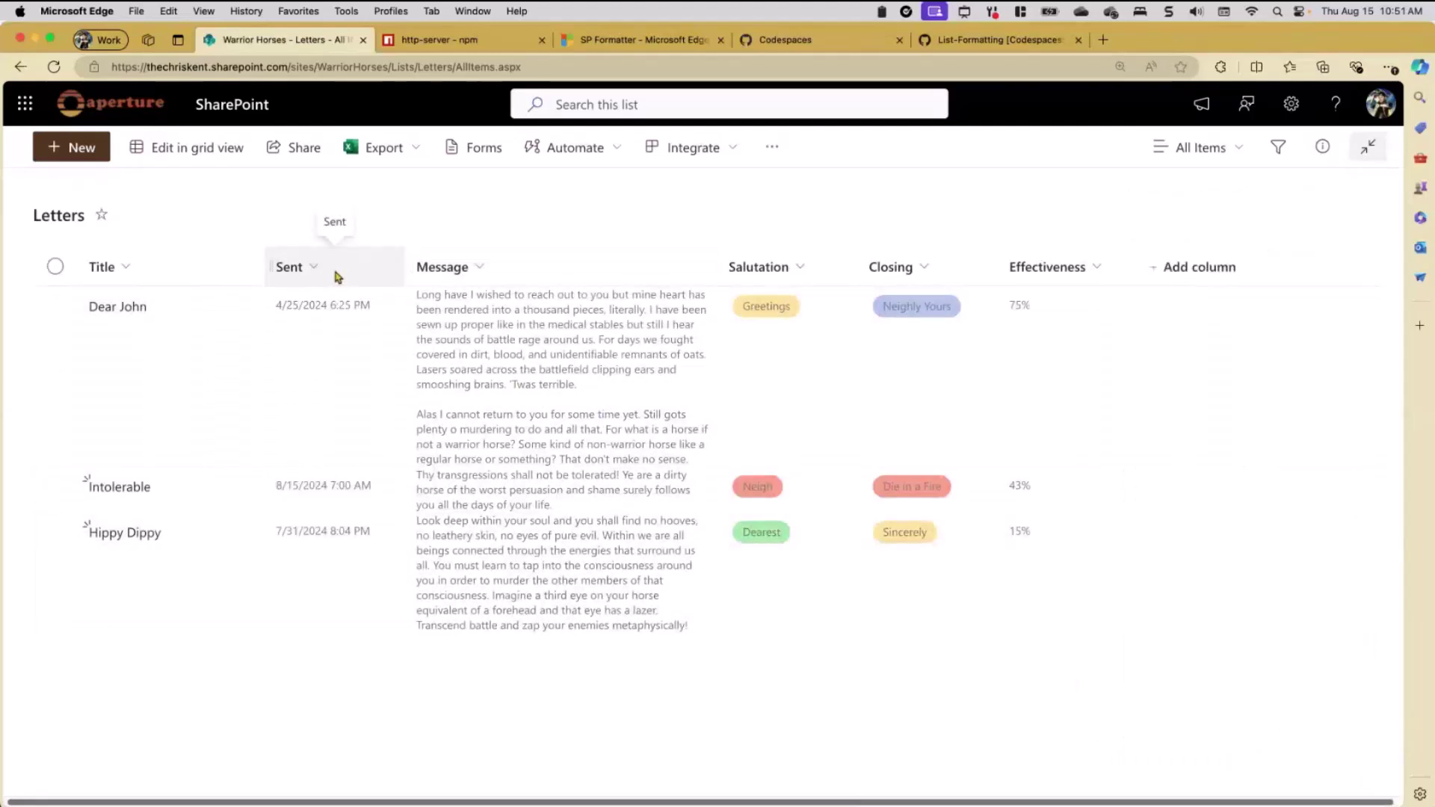
Step: Open Sent column formatting in Advanced mode and toggle Enhanced formatter off and on to connect
{"action": "left_click", "coordinate": [295, 273]}
{"action": "mouse_move", "coordinate": [349, 448]}
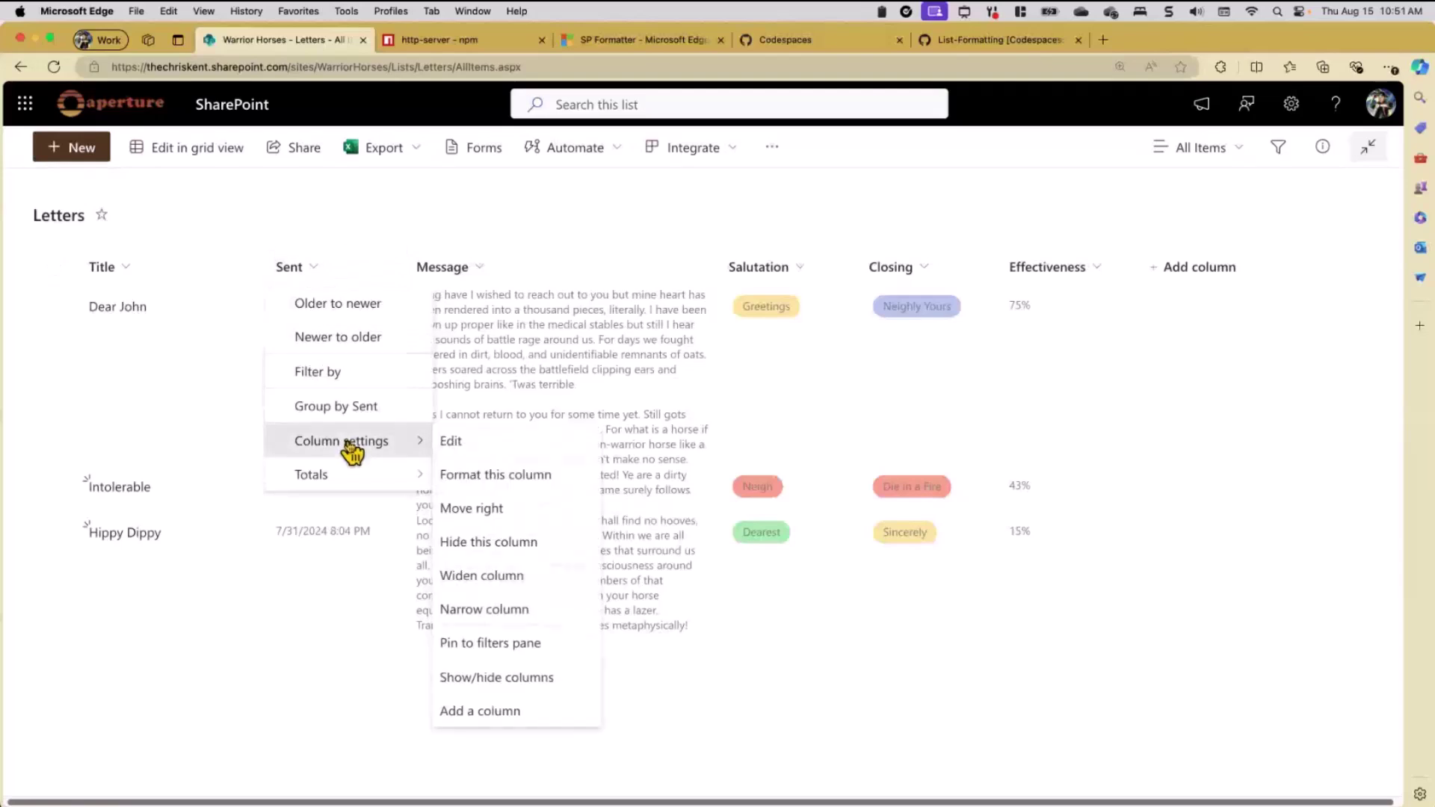
{"action": "left_click", "coordinate": [491, 483]}
{"action": "left_click", "coordinate": [1180, 737]}
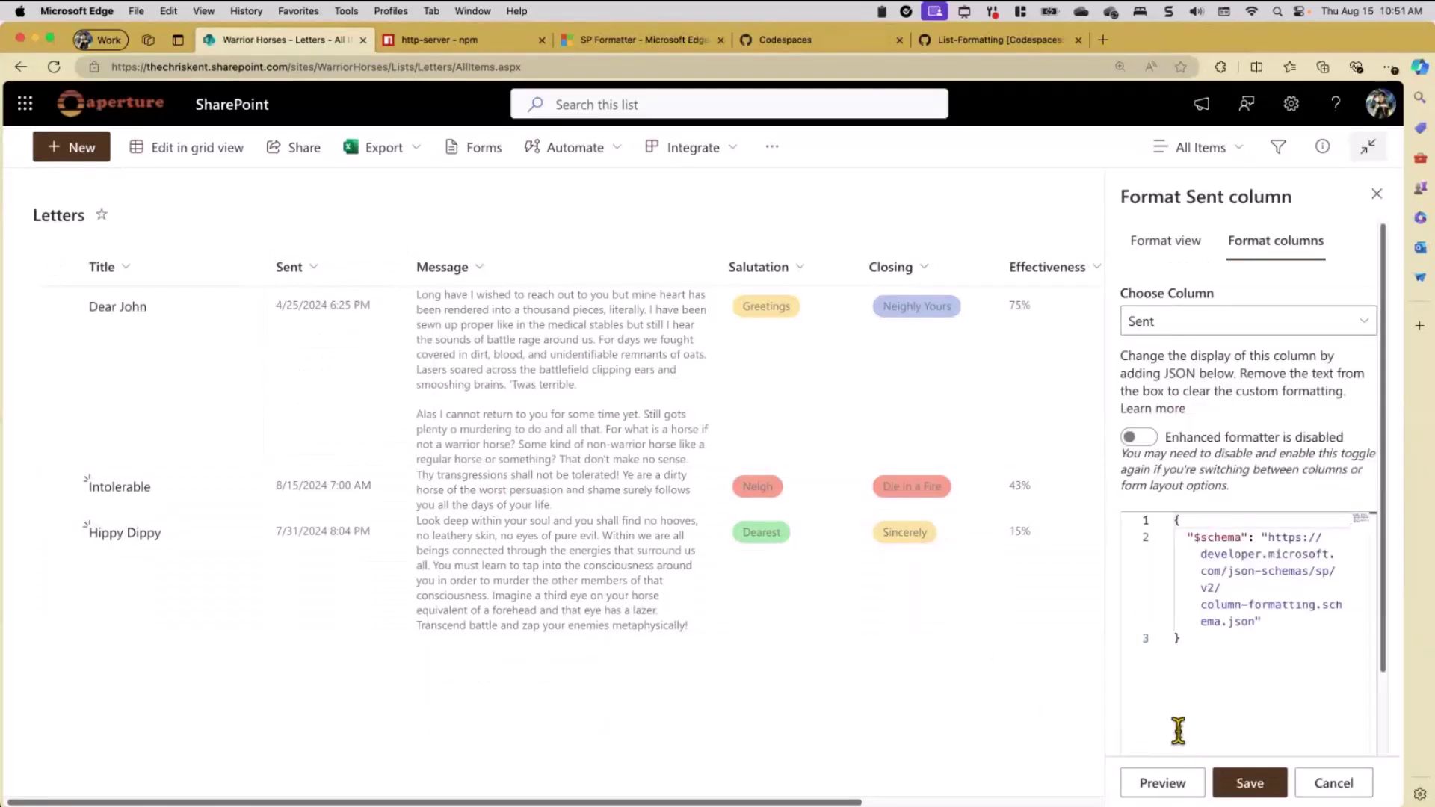
{"action": "left_click", "coordinate": [1140, 437]}
{"action": "left_click", "coordinate": [1140, 437]}
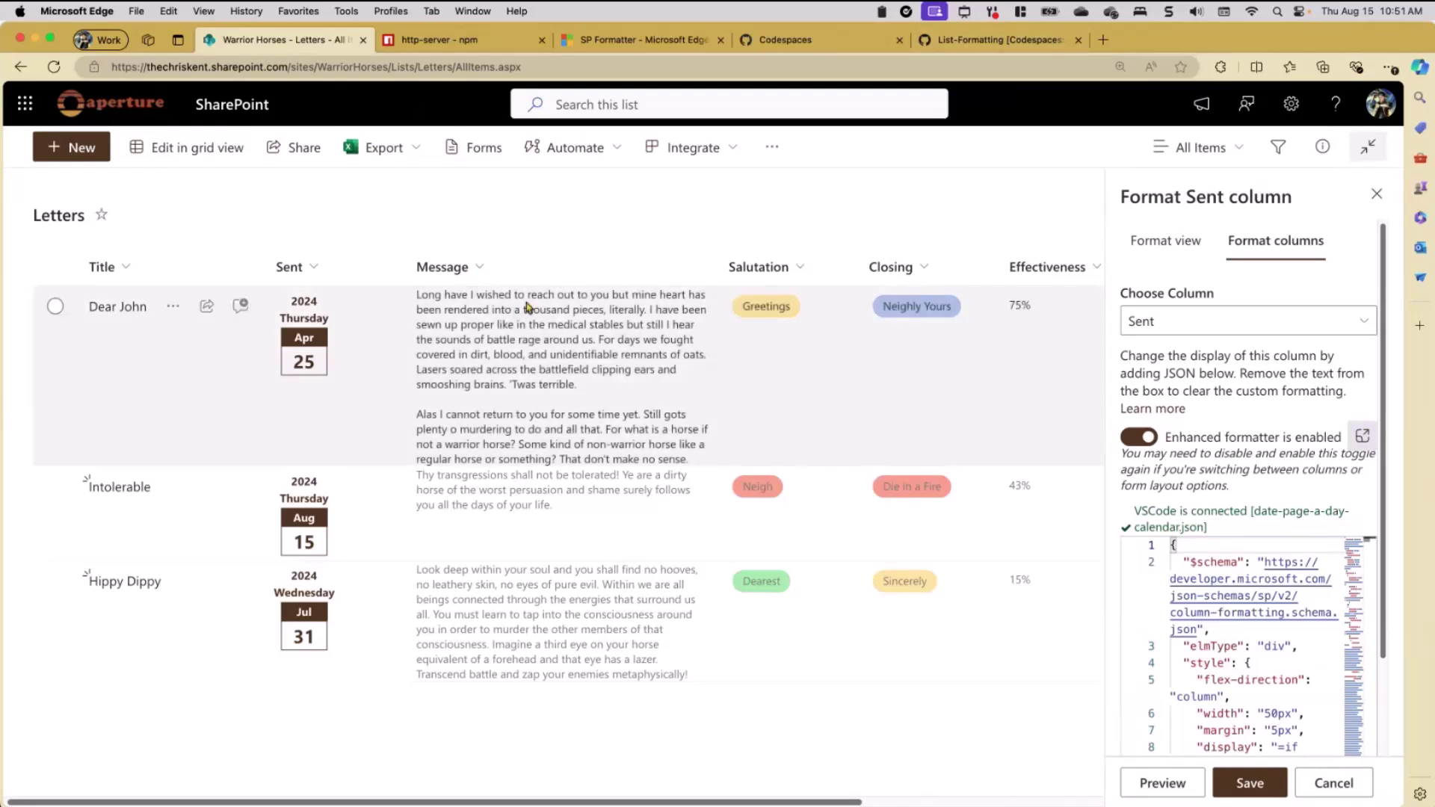
{"action": "left_click", "coordinate": [1257, 68]}
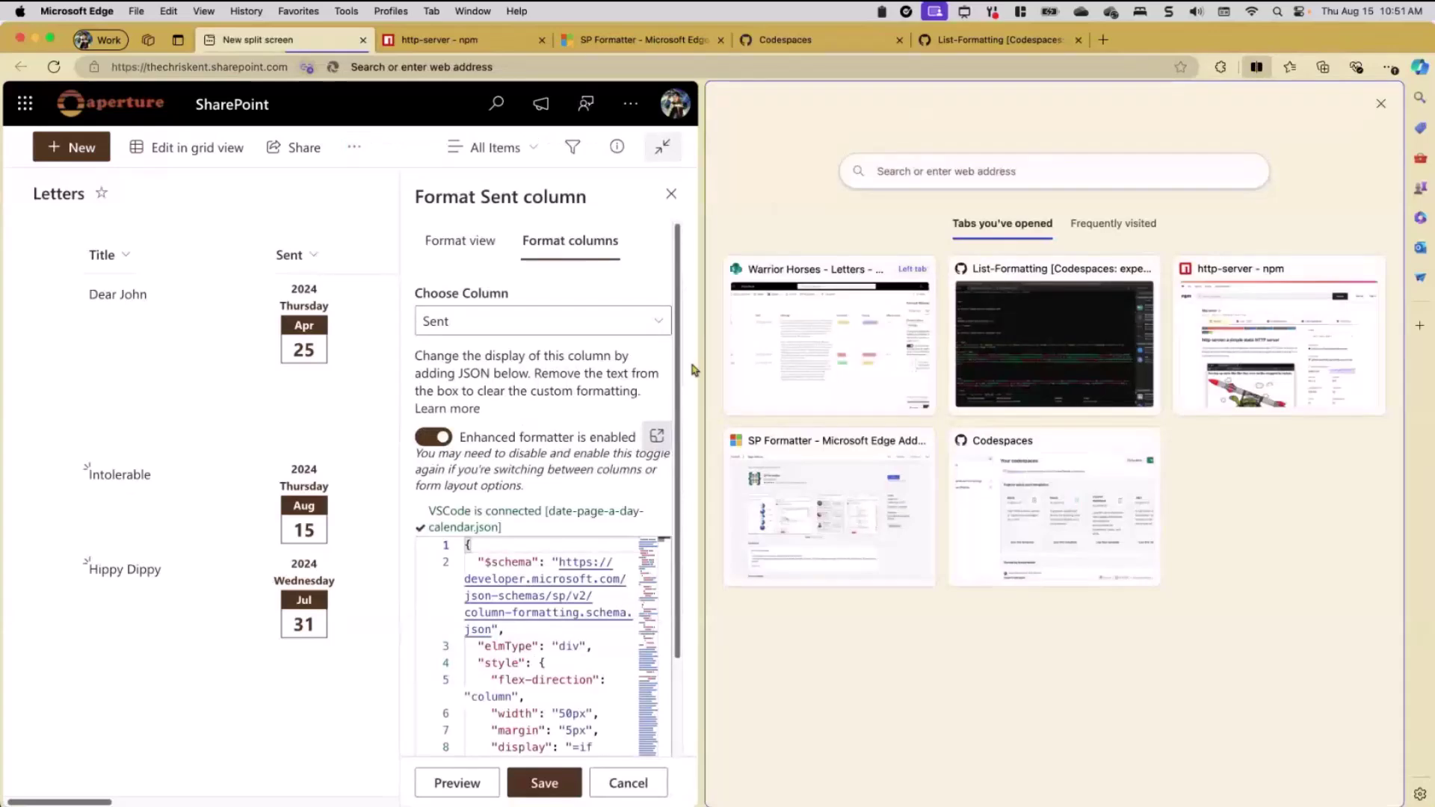
Step: Show the Codespace in the second Edge pane with its sidebar hidden
{"action": "left_click", "coordinate": [1049, 342]}
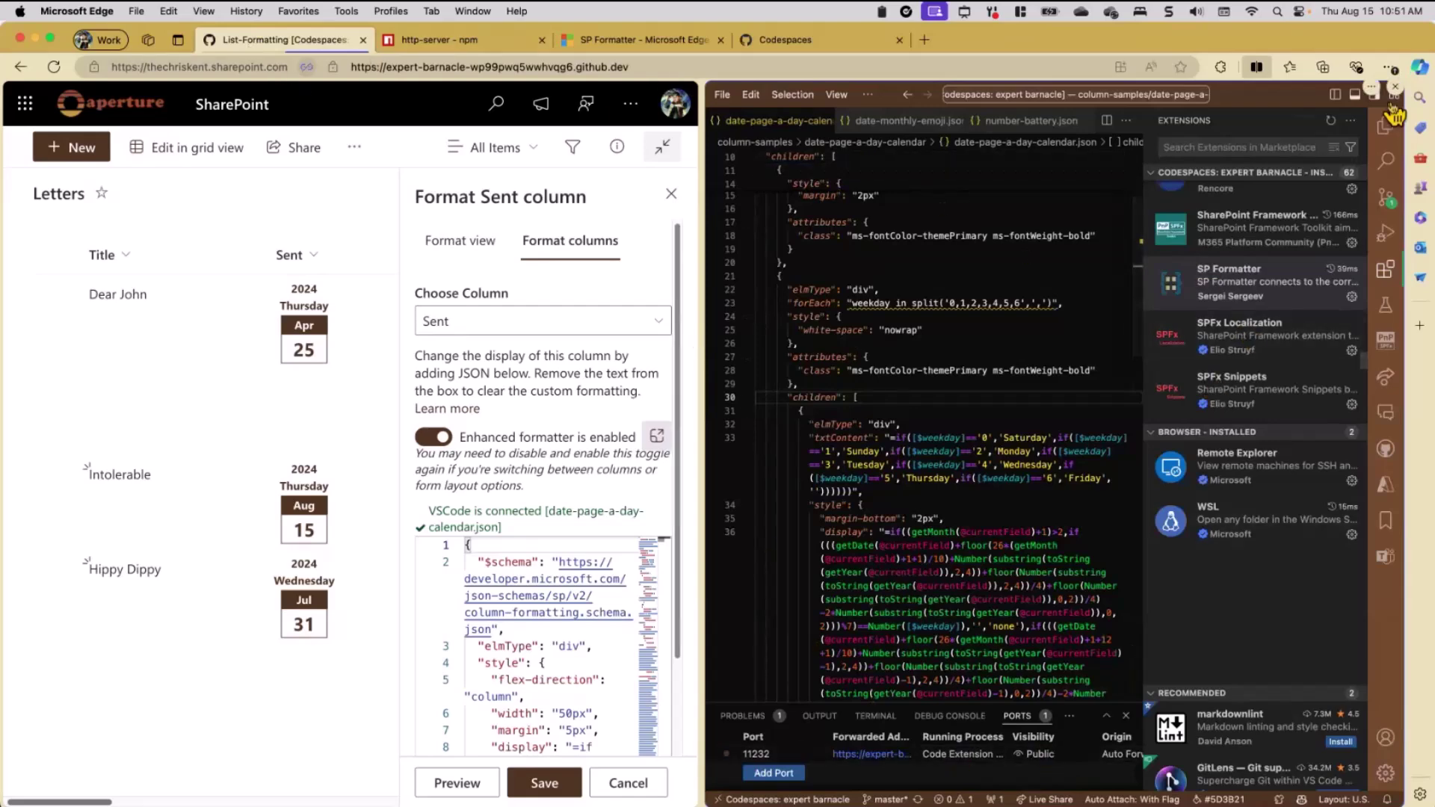
{"action": "left_click", "coordinate": [1386, 127]}
{"action": "left_click", "coordinate": [1387, 129]}
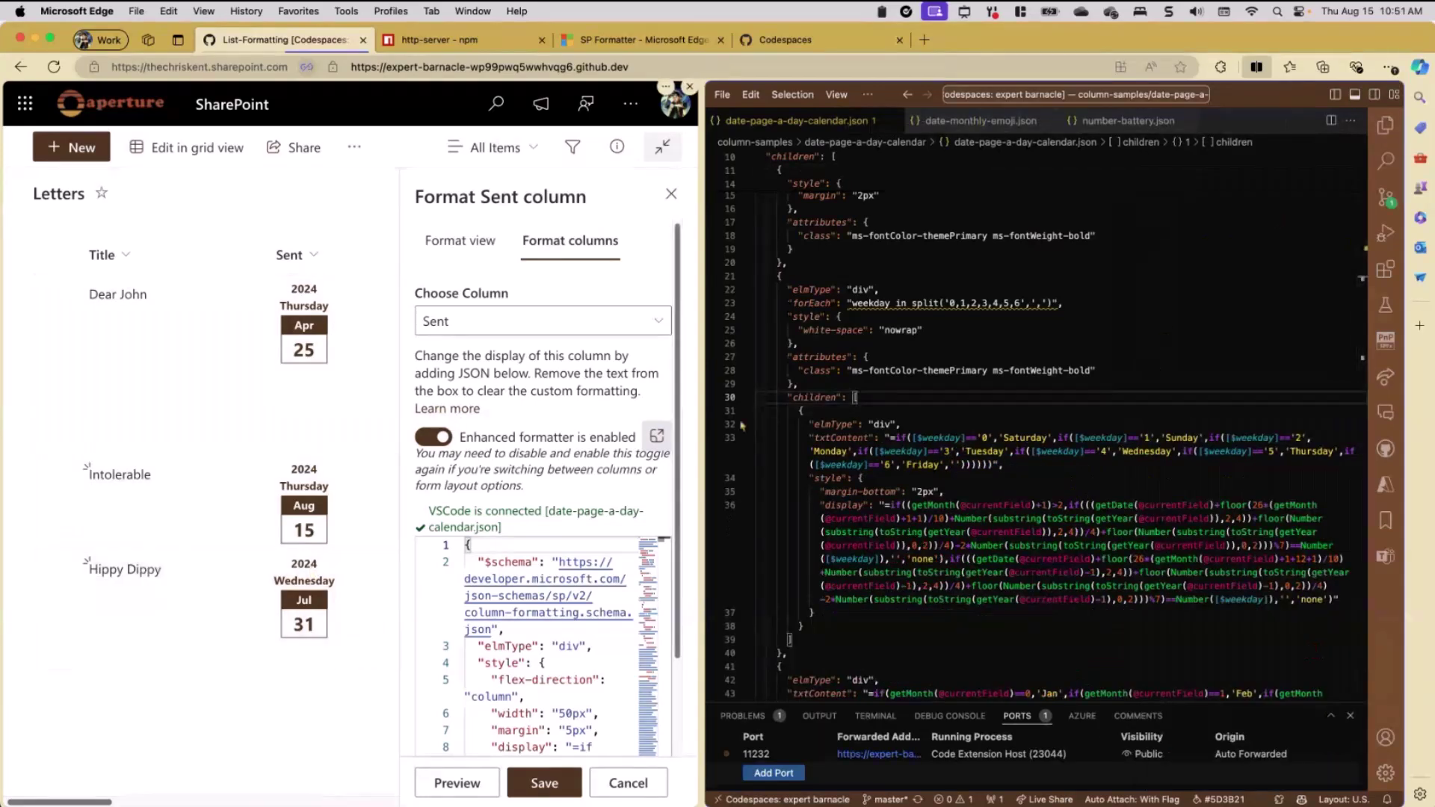
{"action": "left_click", "coordinate": [981, 522]}
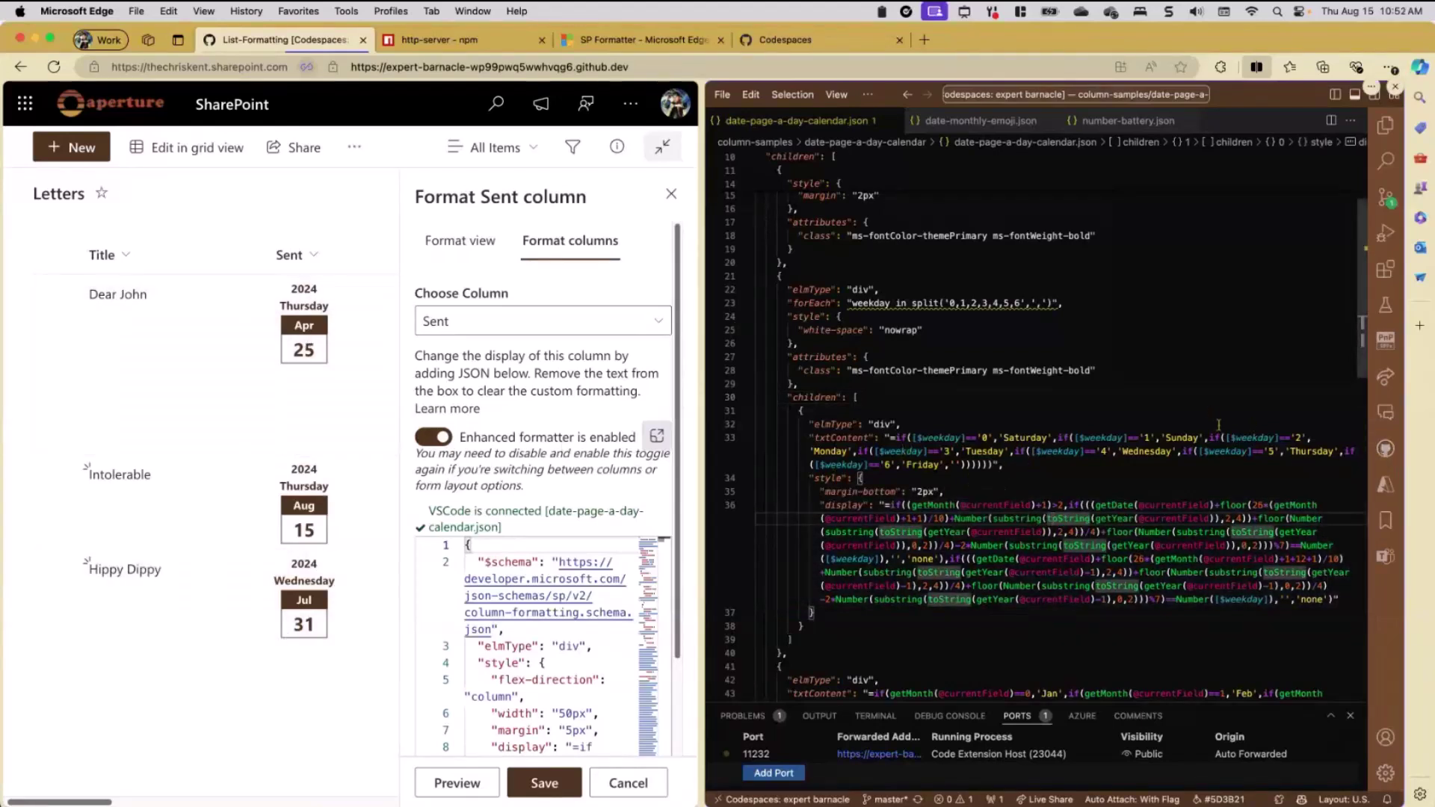
Step: Shorten 'Thursday' to 'Thur' and 'Wednesday' to 'Wed' on line 33
{"action": "left_click", "coordinate": [1333, 452]}
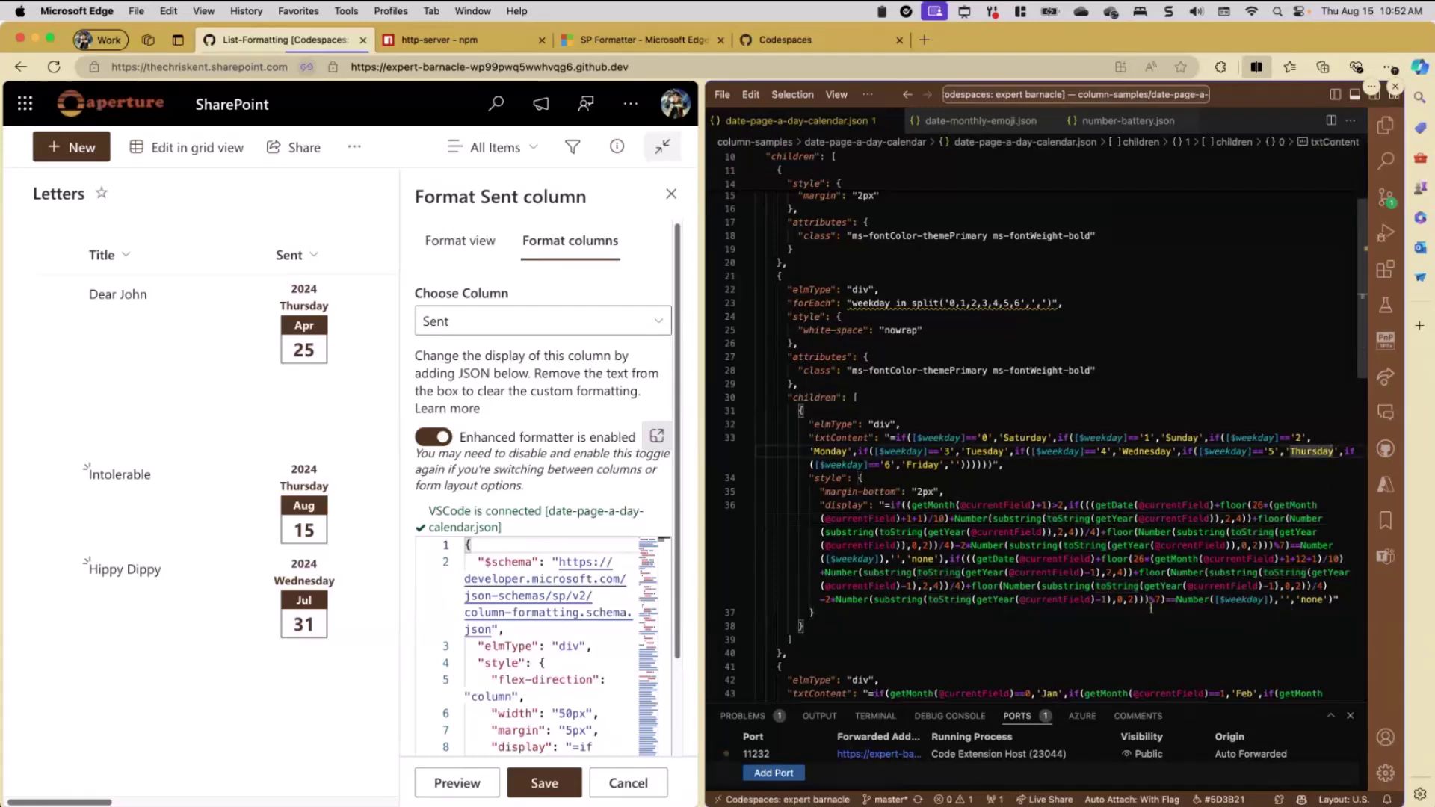
{"action": "key", "text": "BackSpace"}
{"action": "key", "text": "BackSpace"}
{"action": "key", "text": "BackSpace"}
{"action": "key", "text": "BackSpace"}
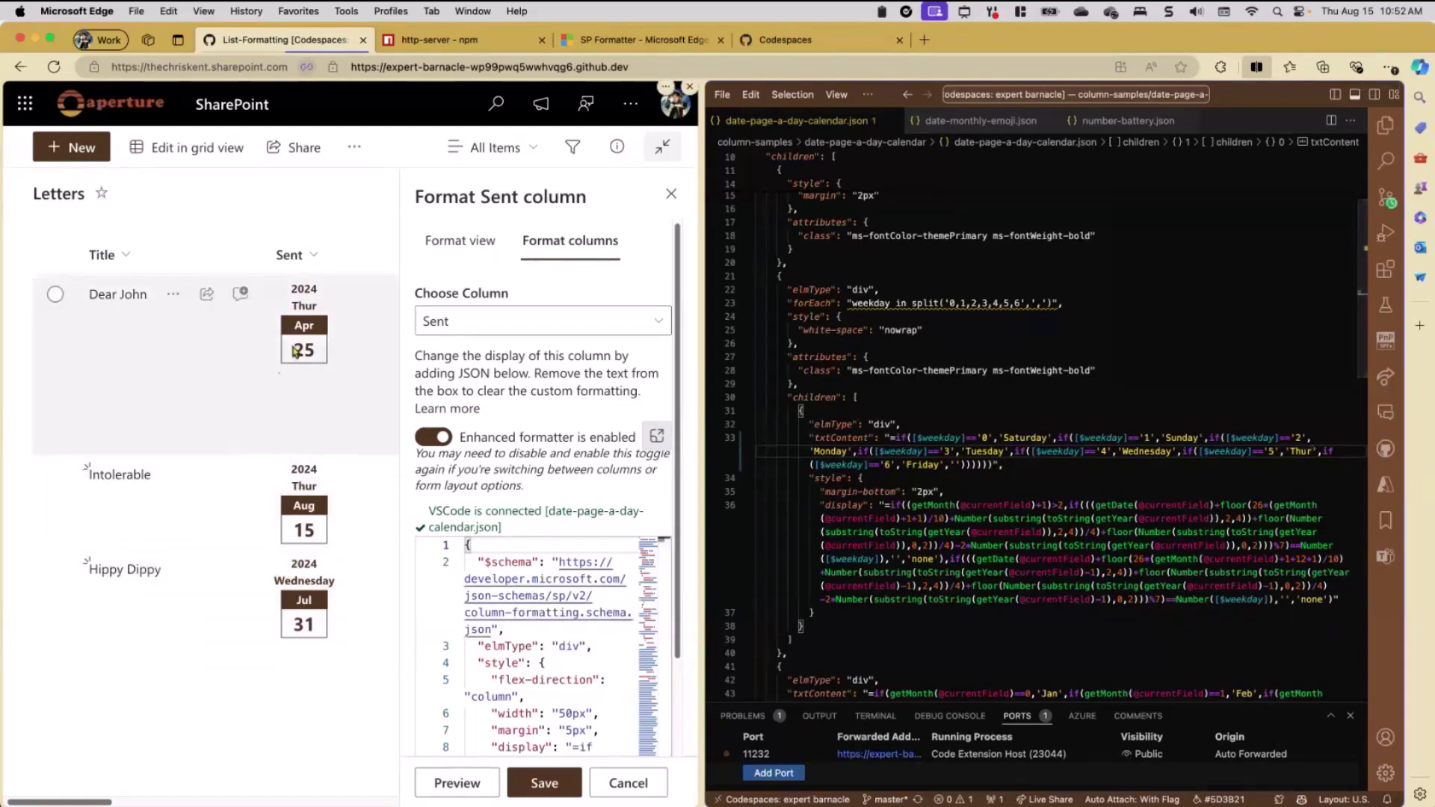
{"action": "left_click", "coordinate": [1167, 451]}
{"action": "key", "text": "BackSpace"}
{"action": "key", "text": "BackSpace"}
{"action": "key", "text": "BackSpace"}
{"action": "key", "text": "BackSpace"}
{"action": "key", "text": "BackSpace"}
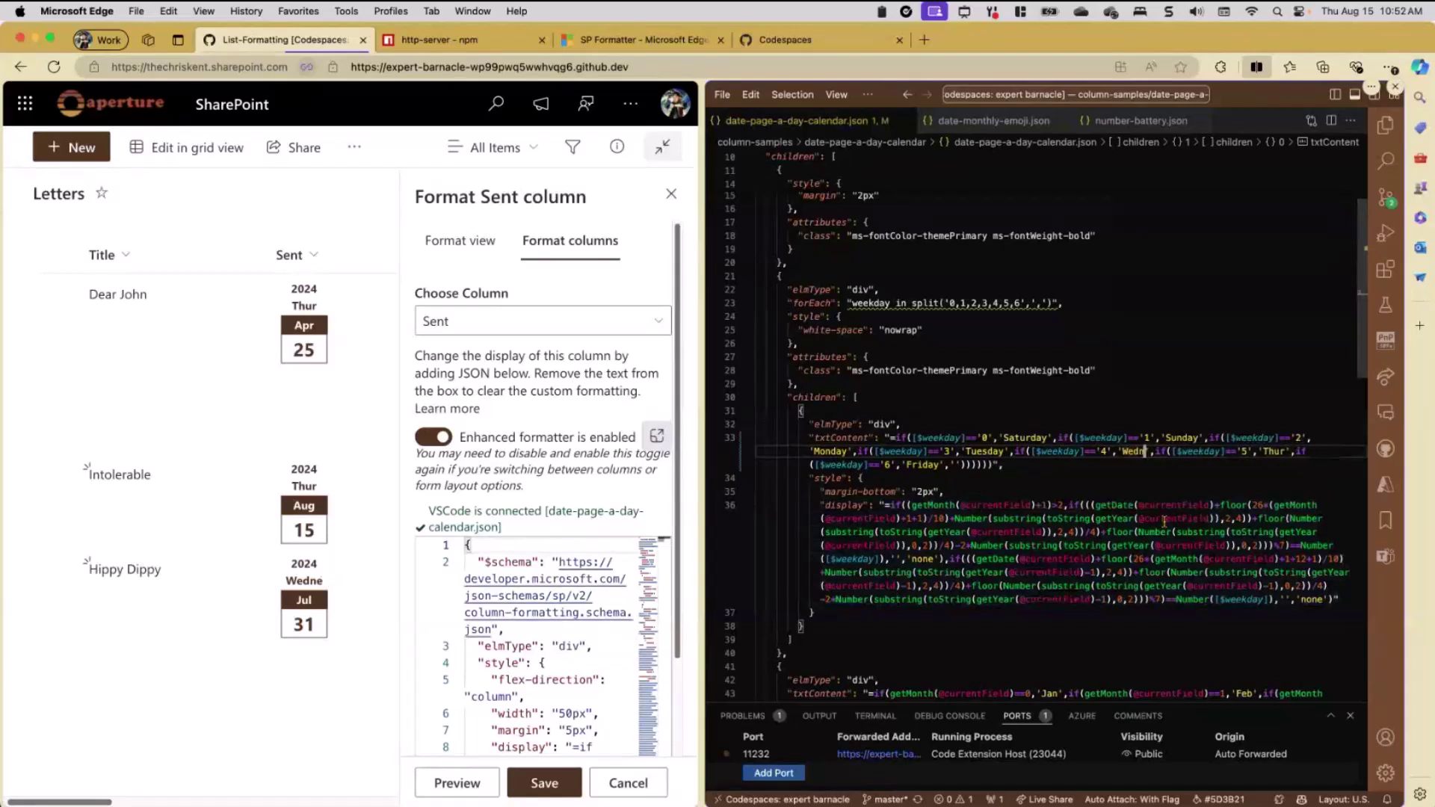
{"action": "key", "text": "BackSpace"}
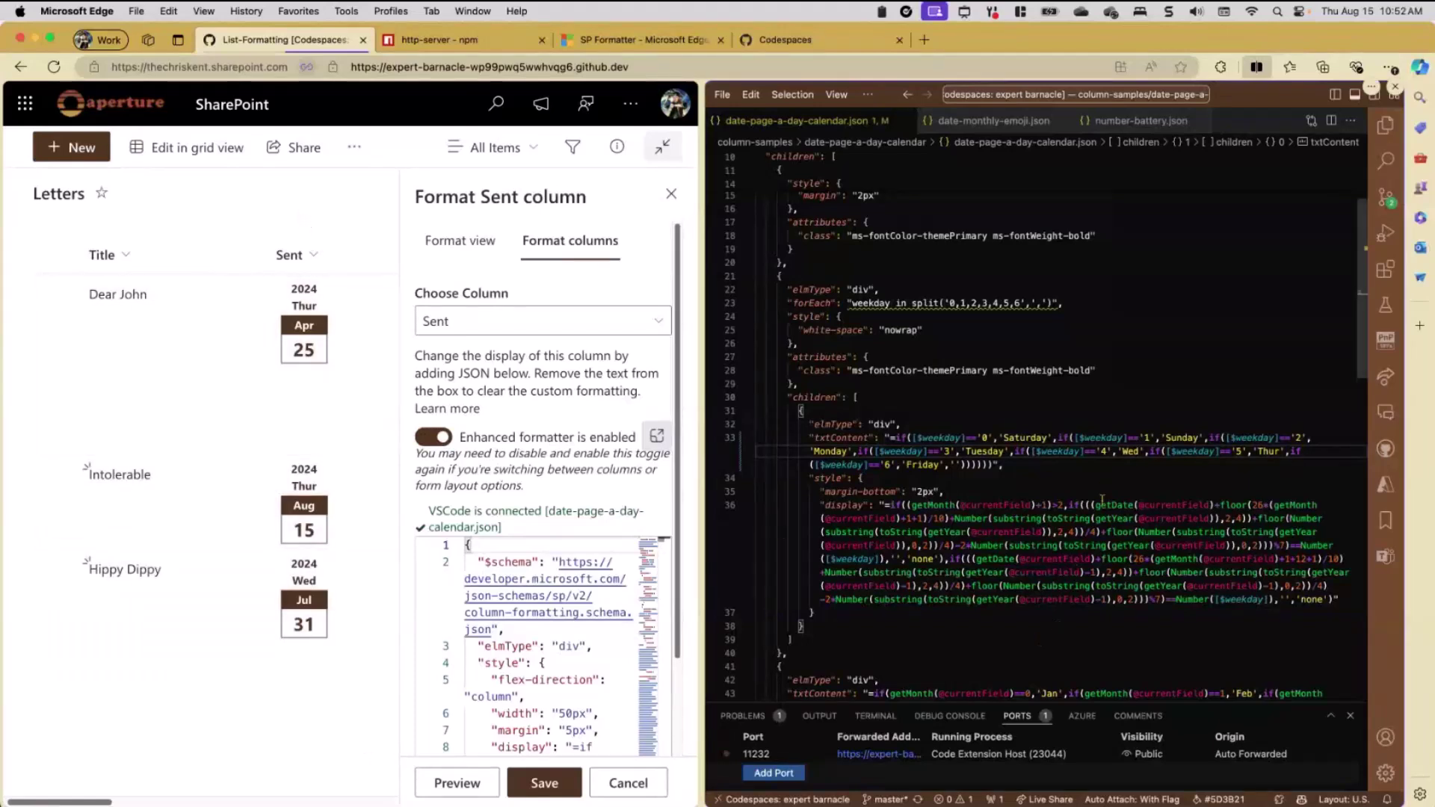
Step: Start an SP Formatter live session for date-monthly-emoji.json
{"action": "left_click", "coordinate": [997, 121]}
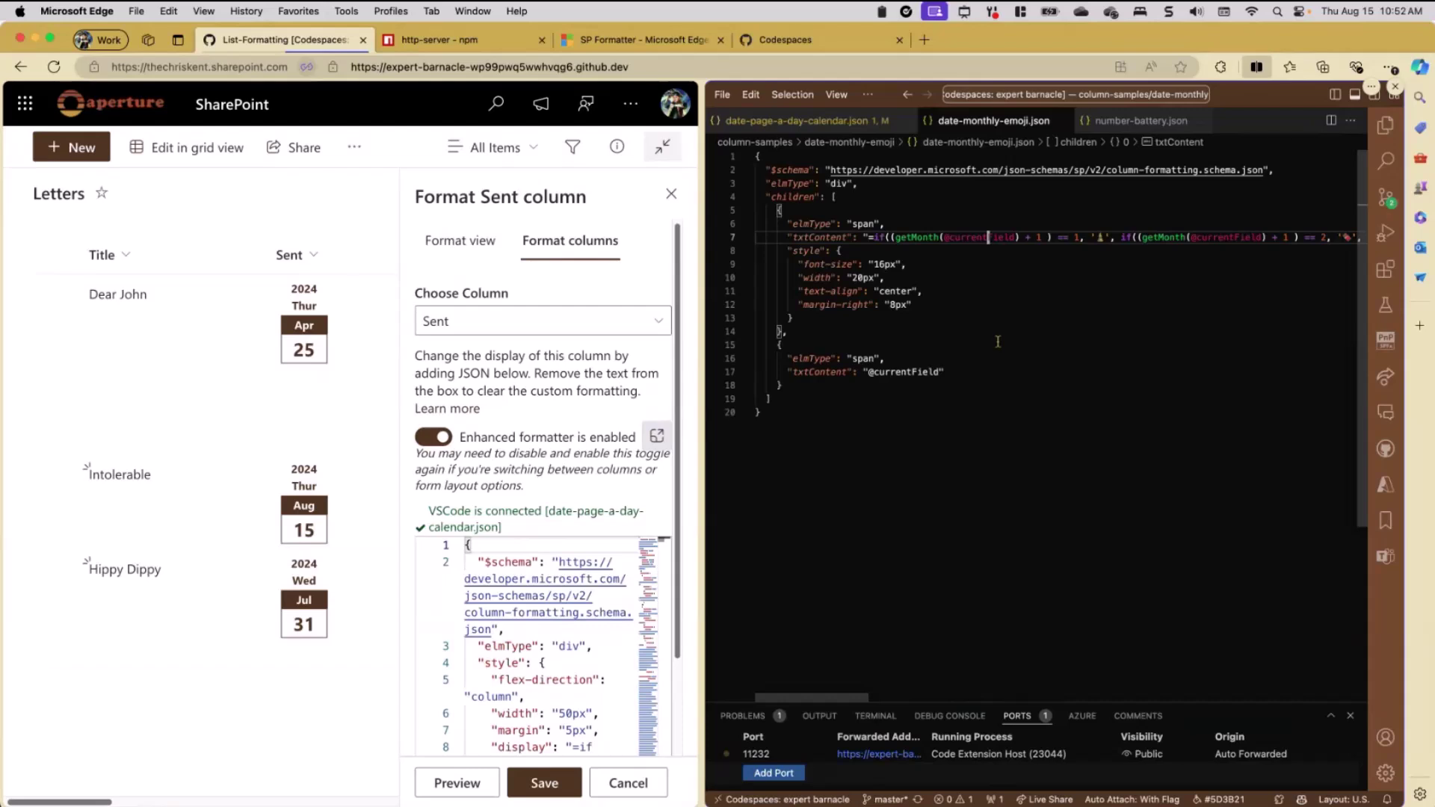
{"action": "right_click", "coordinate": [998, 342]}
{"action": "left_click", "coordinate": [1125, 657]}
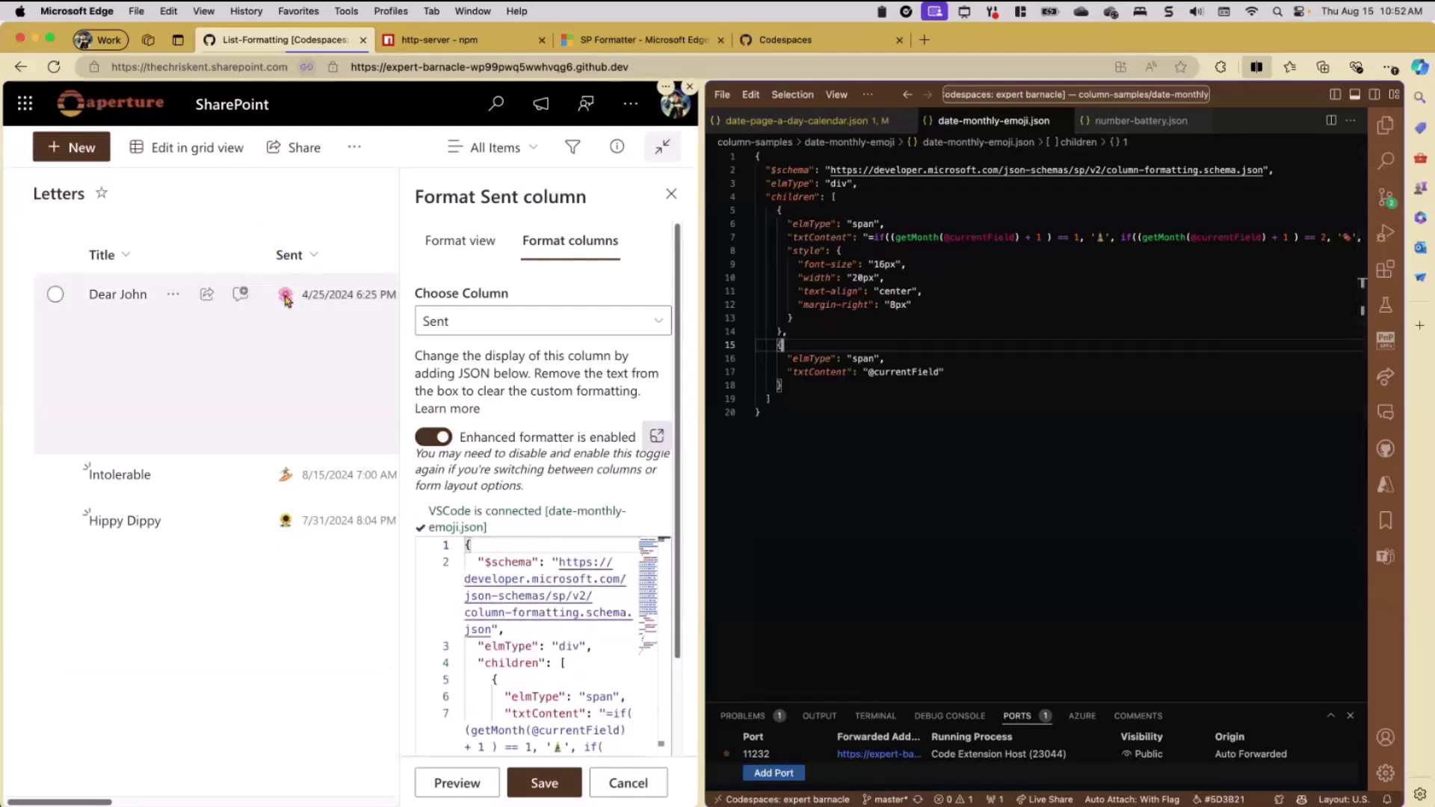
{"action": "left_click", "coordinate": [1388, 129]}
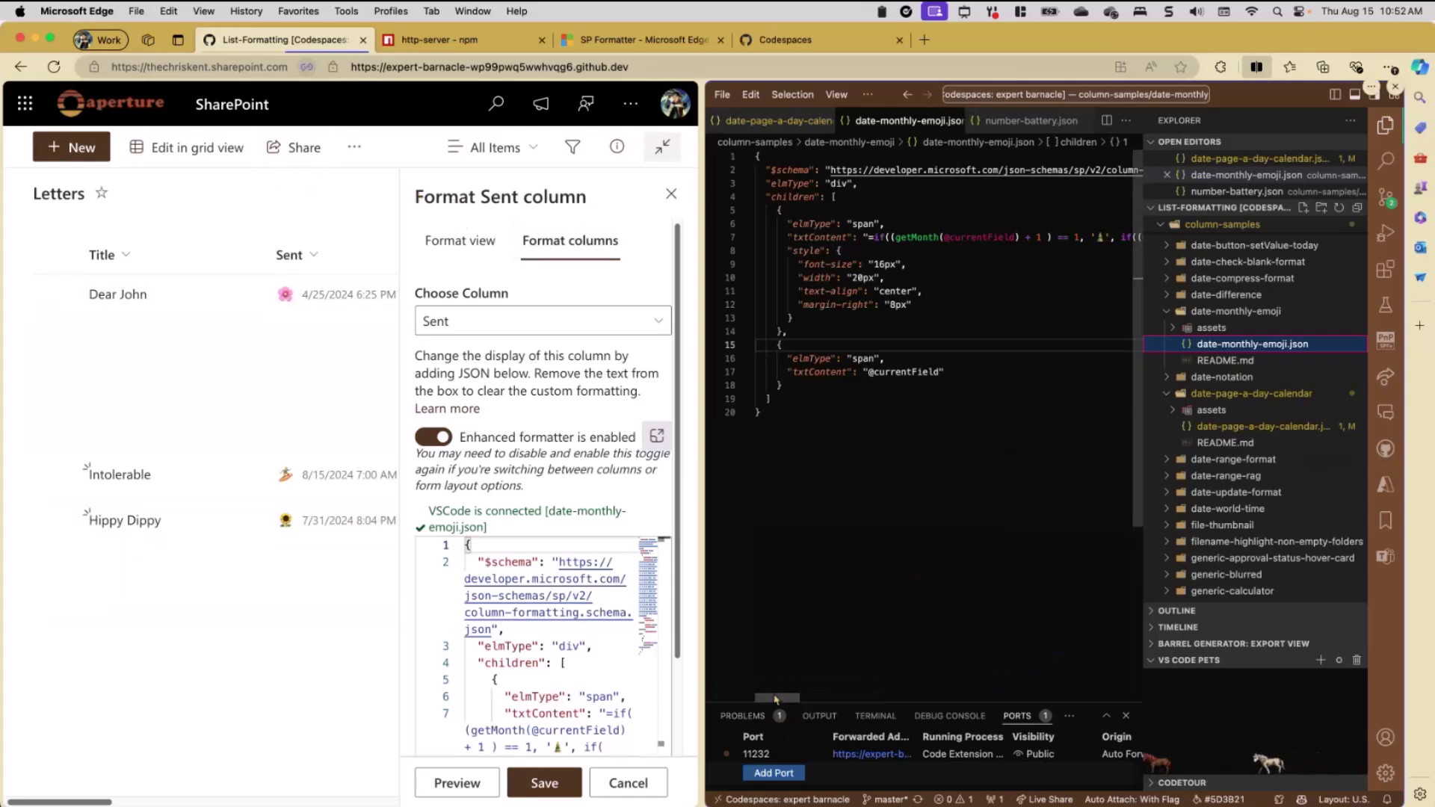
{"action": "left_click_drag", "start_coordinate": [774, 700], "coordinate": [983, 703]}
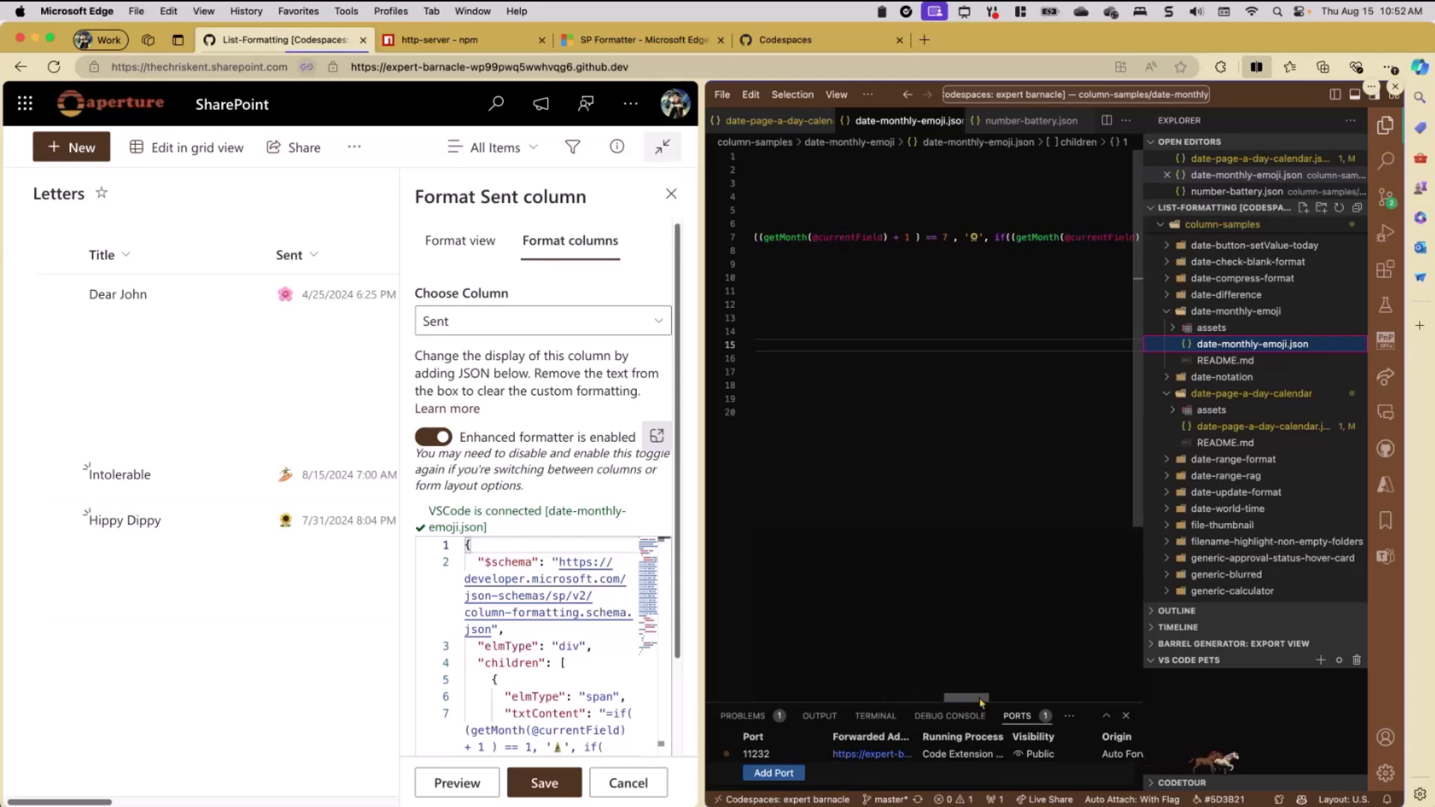
Step: Replace July's emoji on line 7 with a horse emoji
{"action": "left_click", "coordinate": [975, 237]}
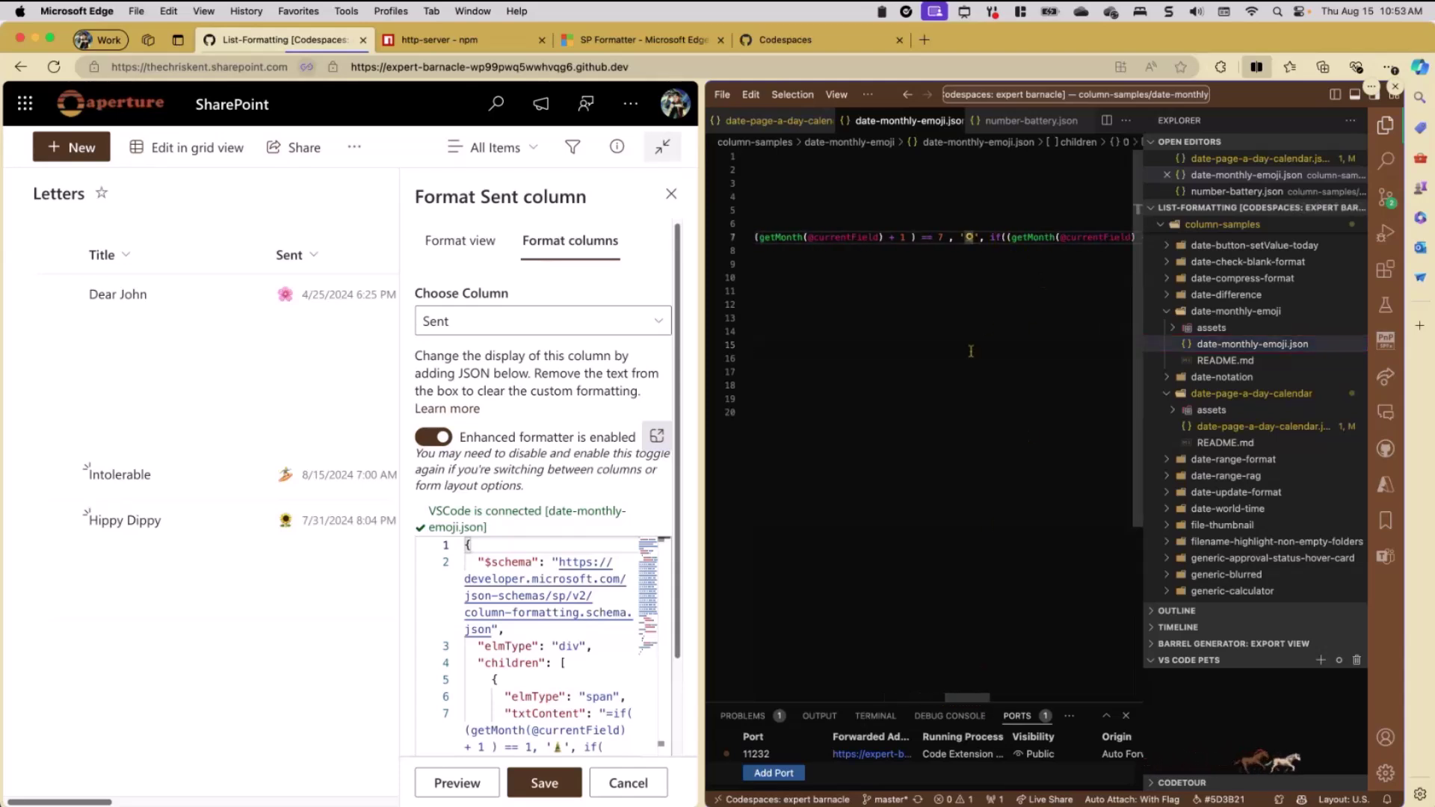
{"action": "key", "text": "BackSpace"}
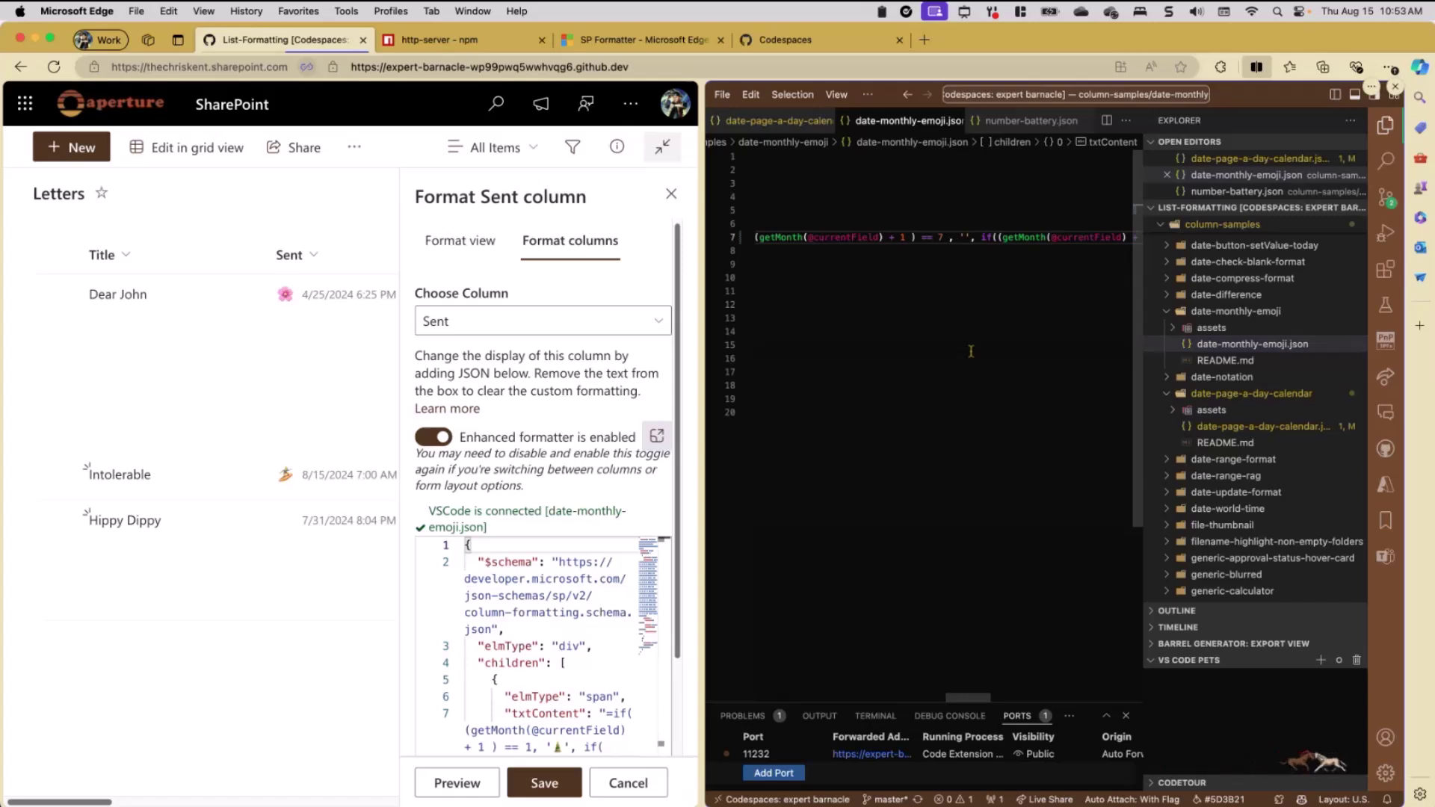
{"action": "key", "text": "ctrl+super+space"}
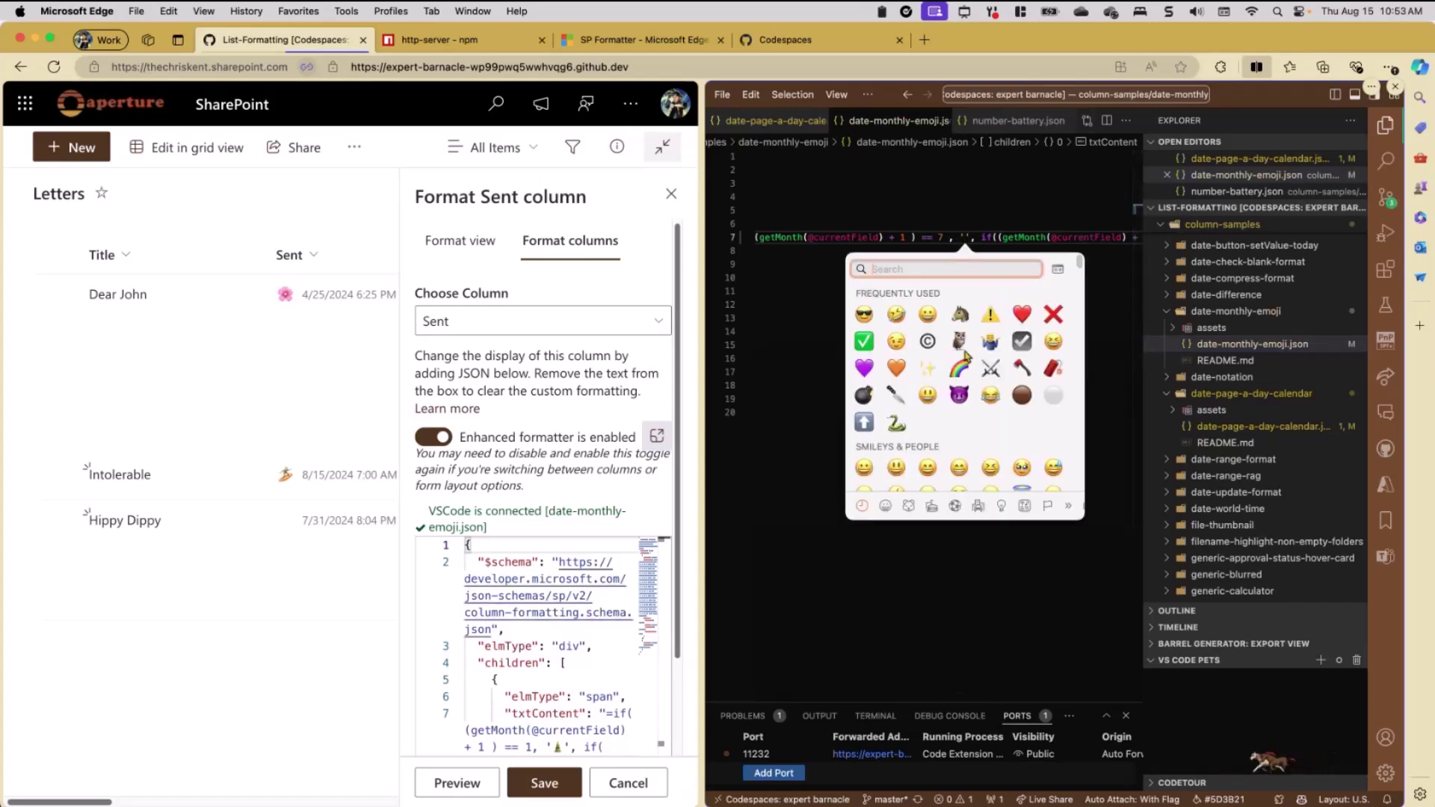
{"action": "left_click", "coordinate": [960, 315]}
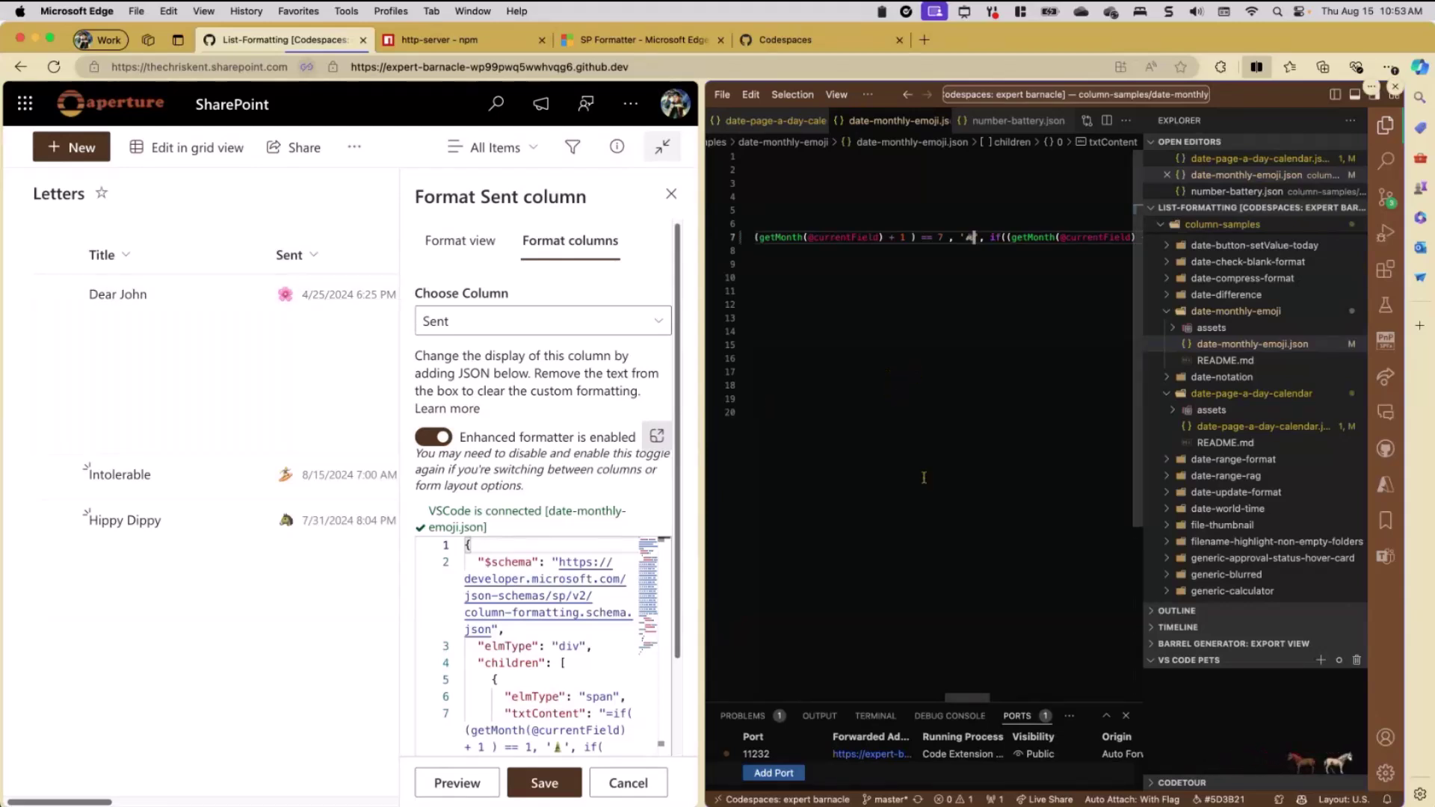
{"action": "mouse_move", "coordinate": [956, 802]}
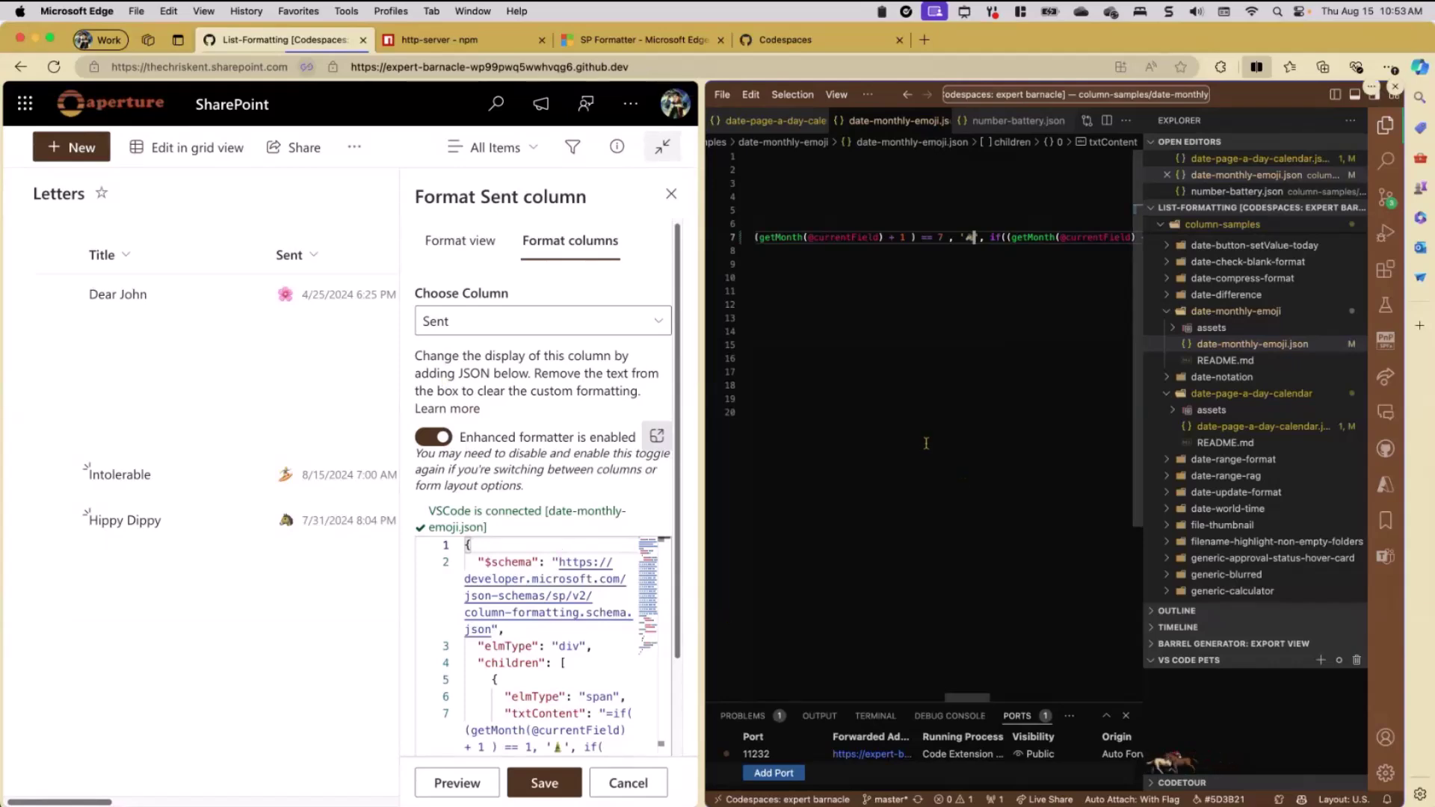
{"action": "mouse_move", "coordinate": [1022, 804]}
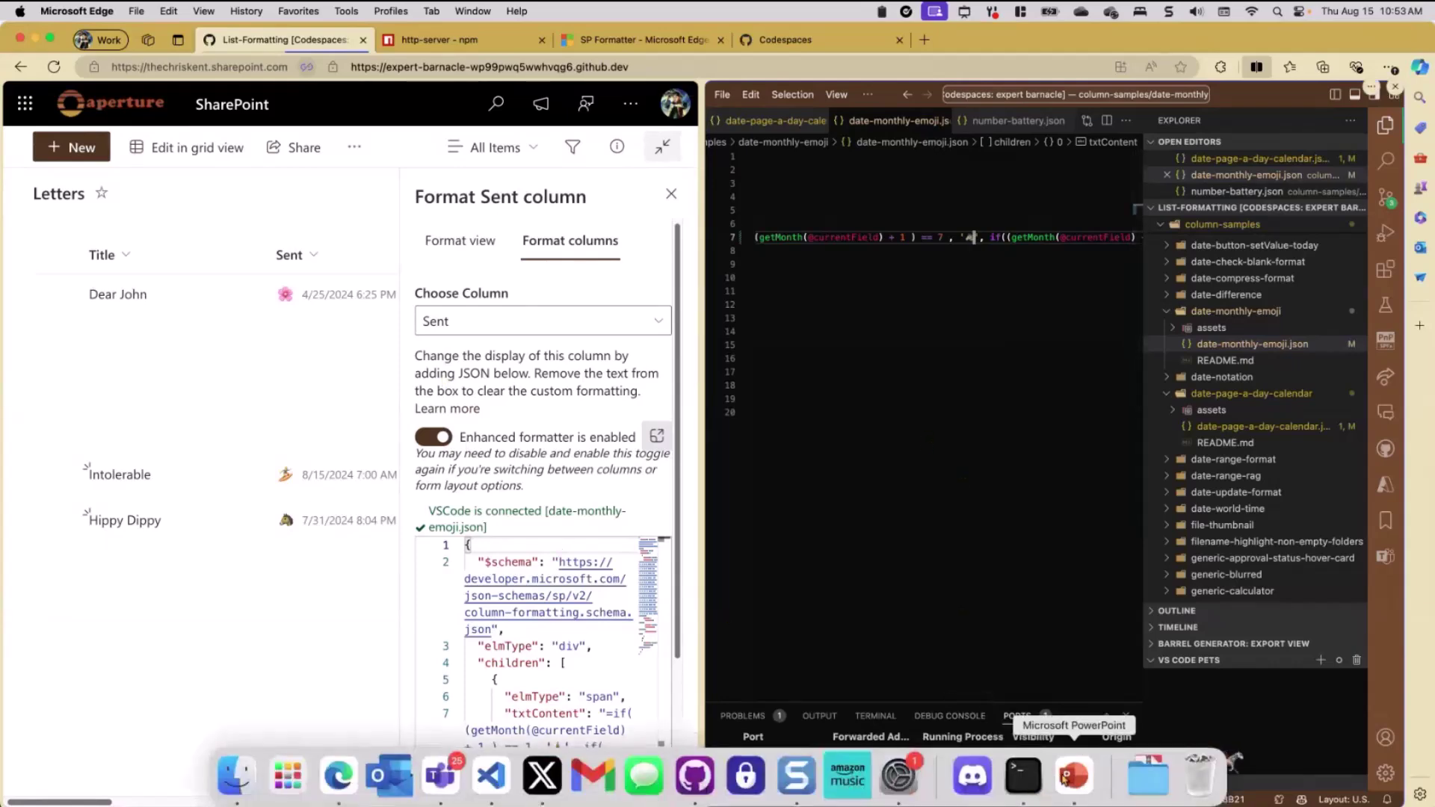
Step: Return to PowerPoint and advance from the SP Formatter slide through Jsonify to HorseScript – Syntax Highlighting
{"action": "key", "text": "ctrl+Up"}
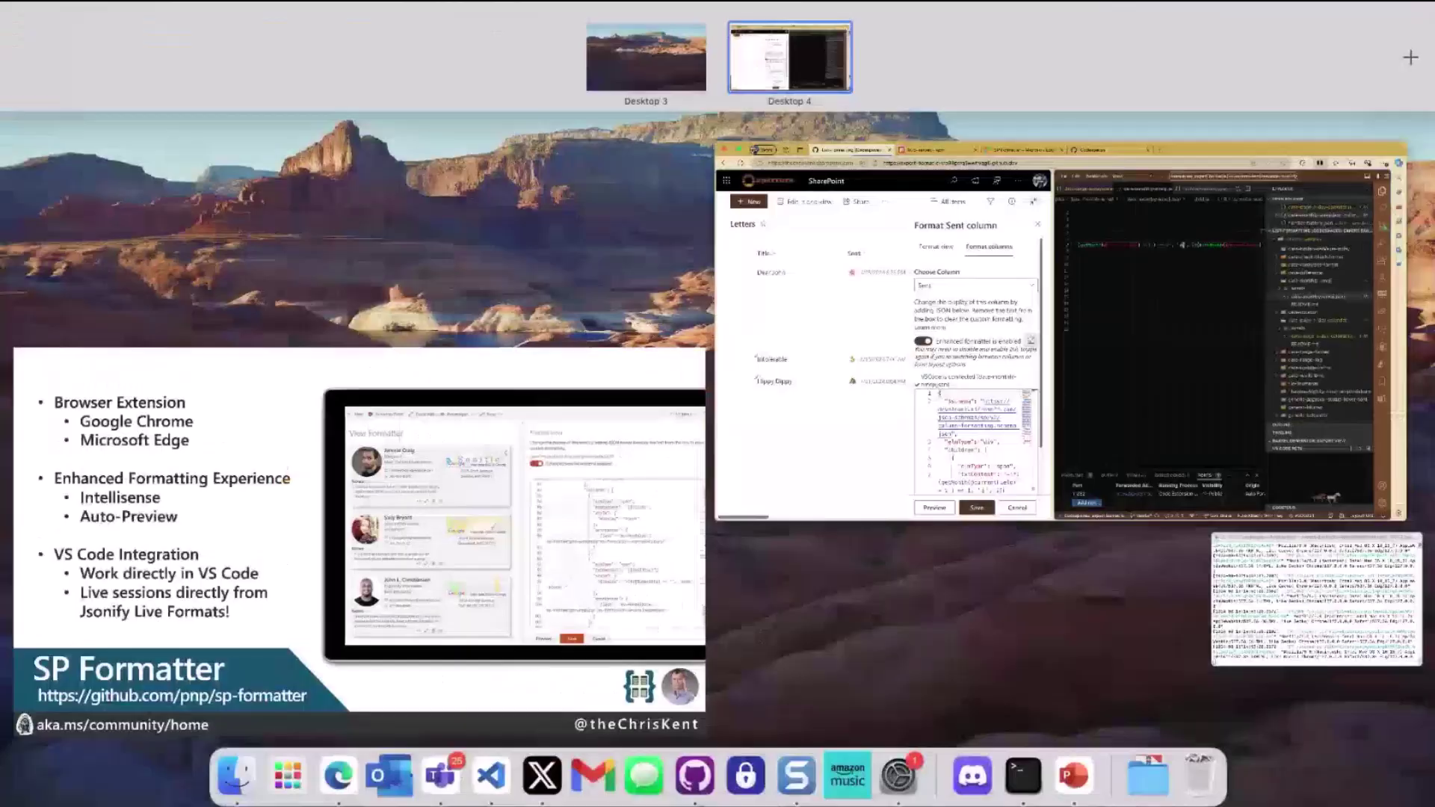
{"action": "left_click", "coordinate": [367, 563]}
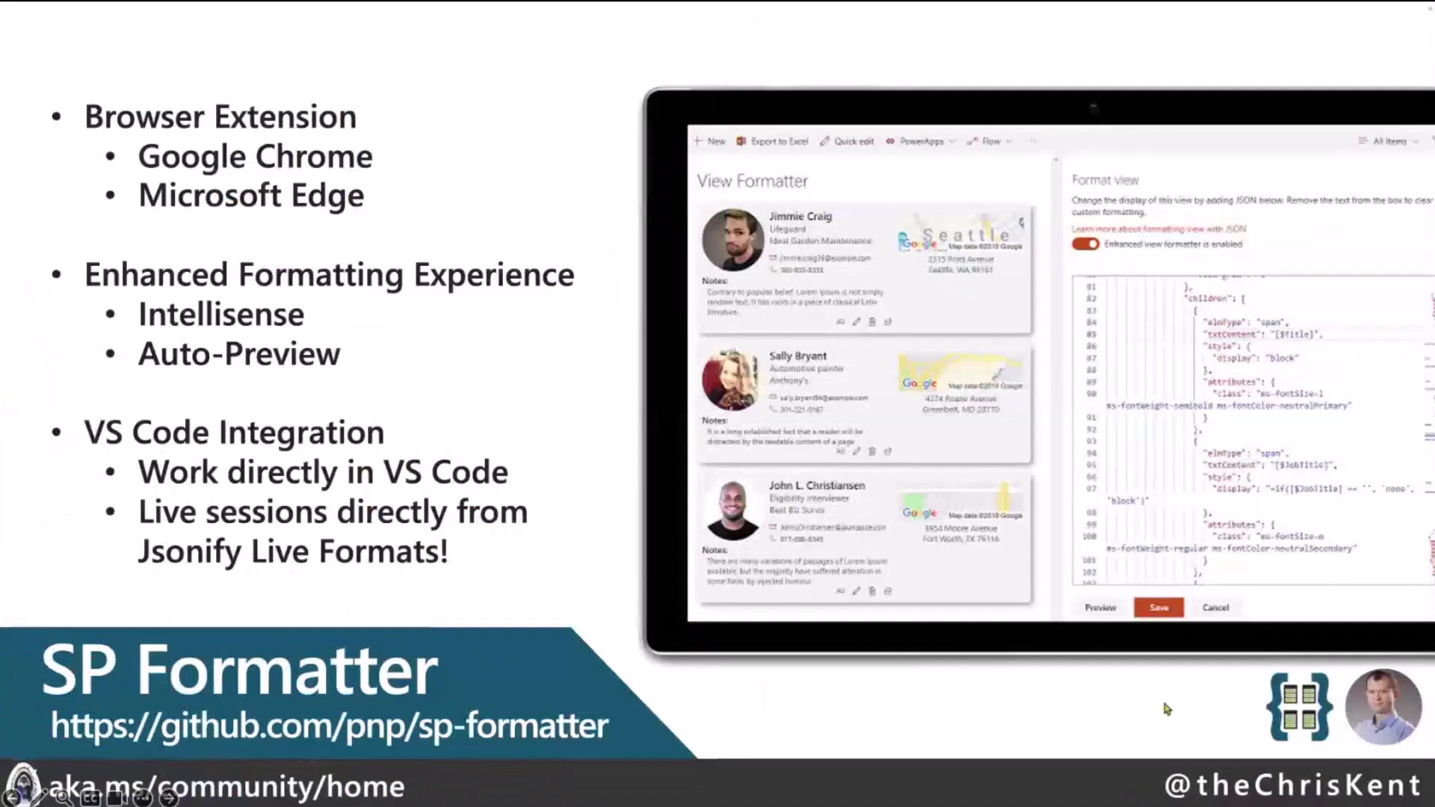
{"action": "key", "text": "Right"}
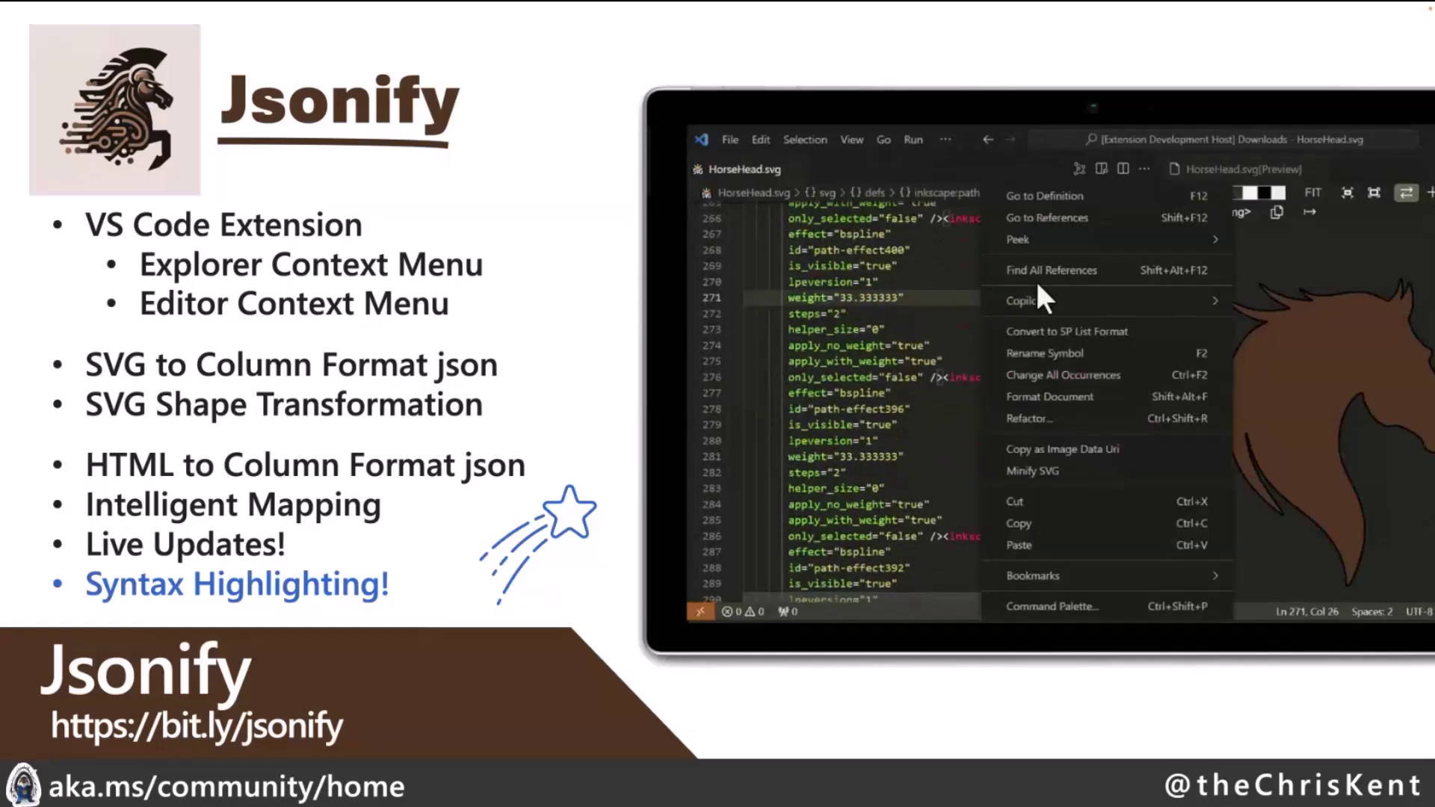
{"action": "key", "text": "Right"}
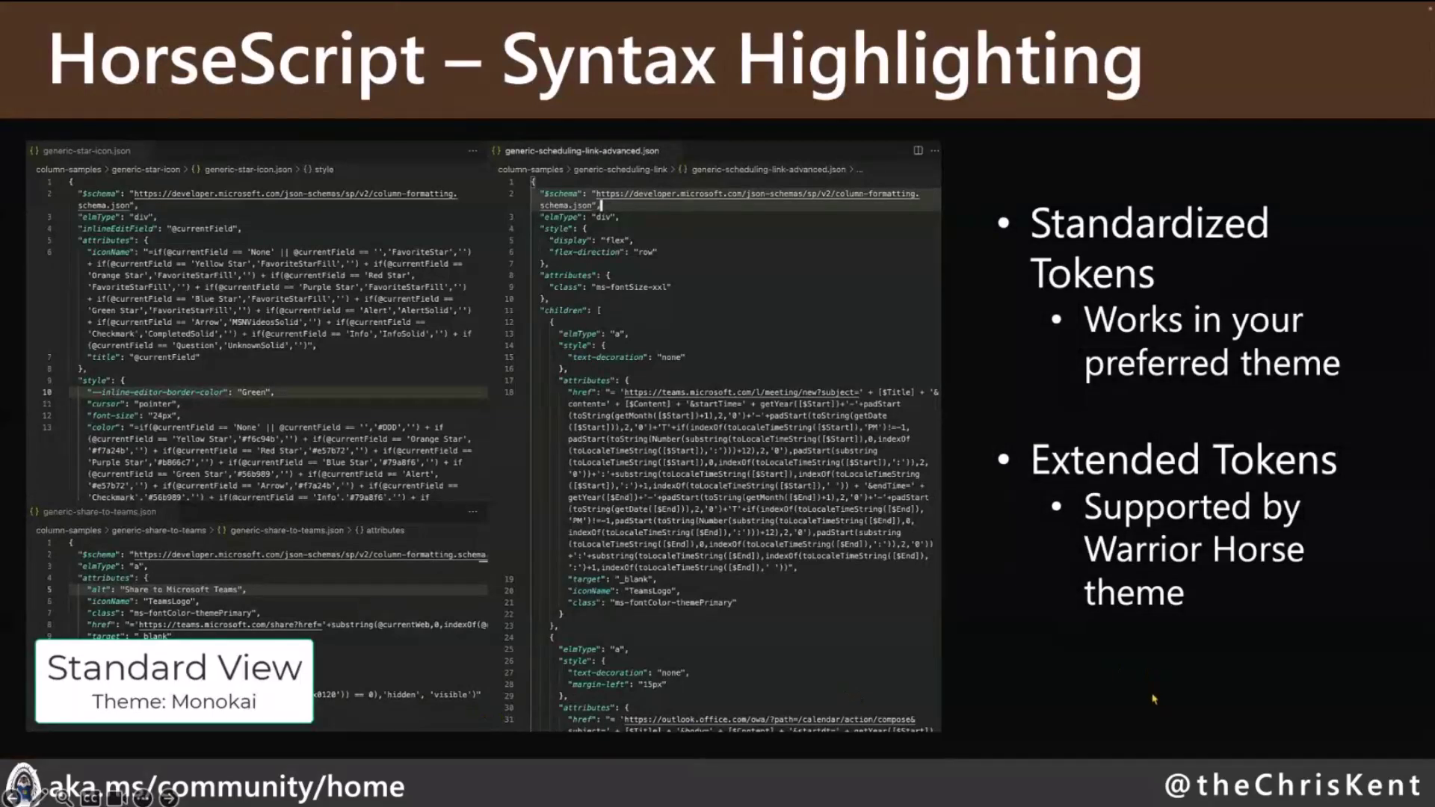
{"action": "key", "text": "Right"}
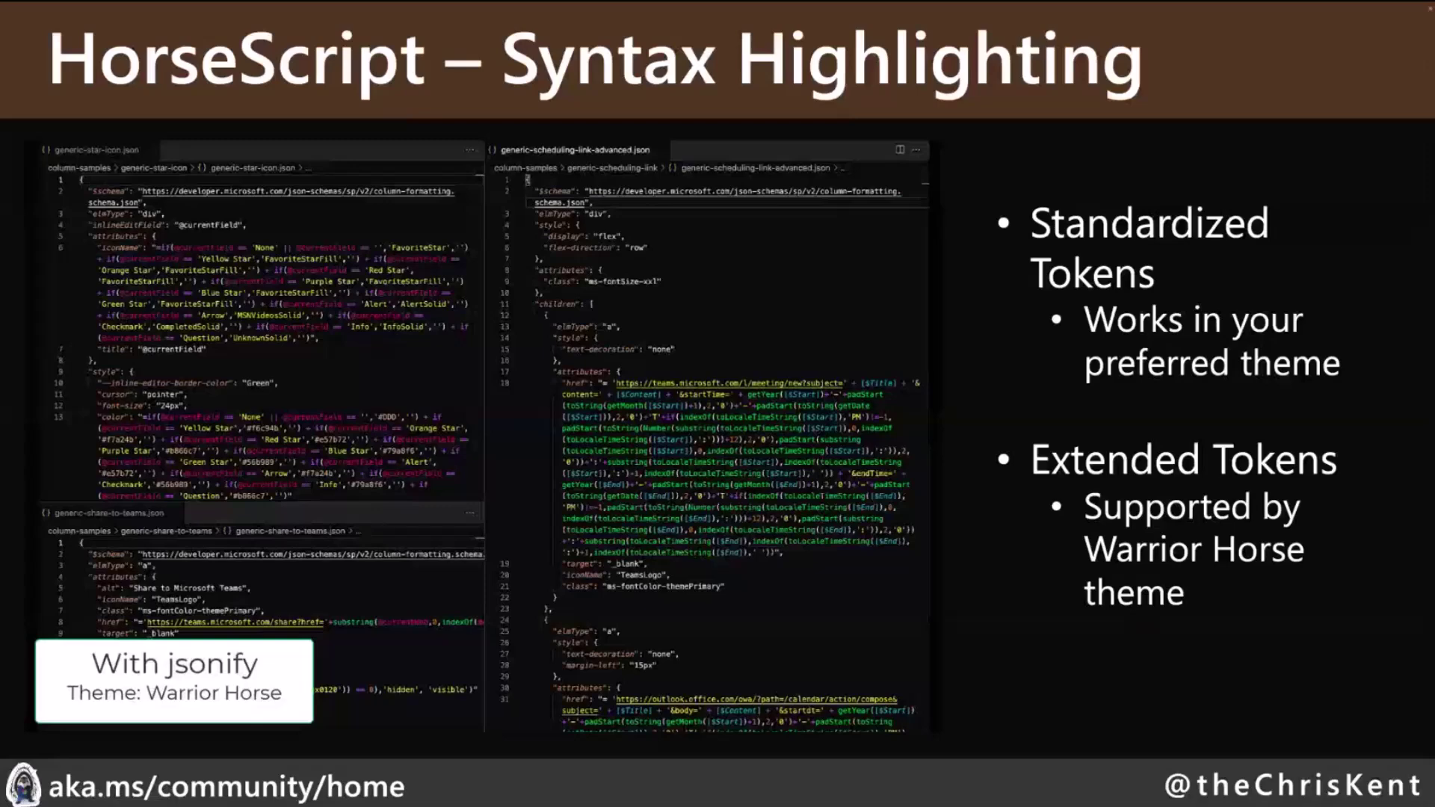